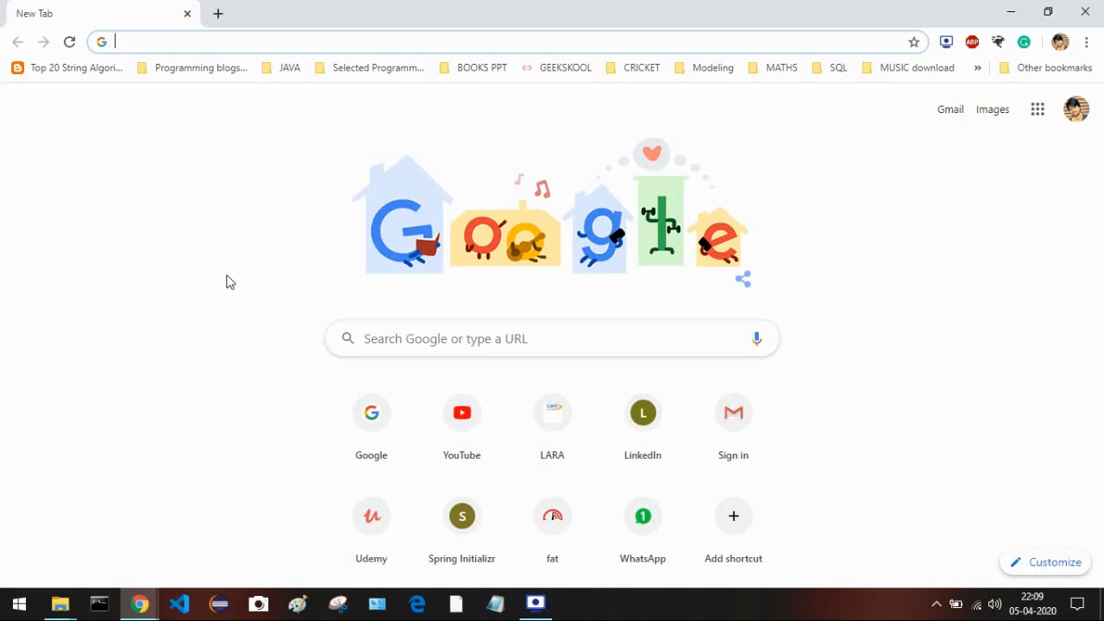
- Start a maximized Notepad note and paste the Oracle XE prior-releases URL into it
left_click(498, 603)
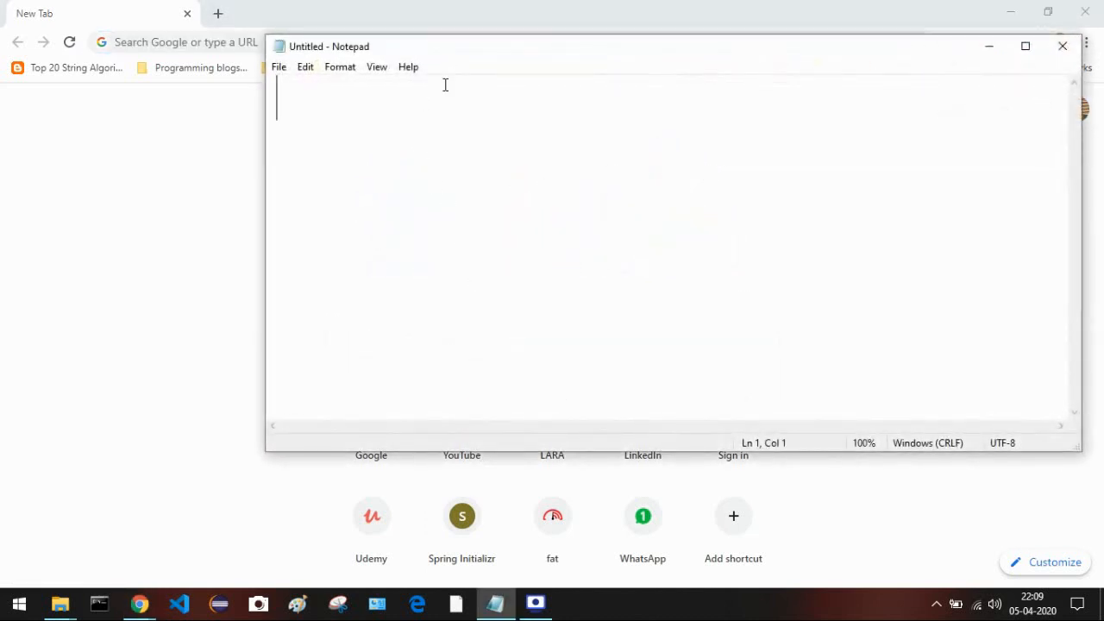
double_click(586, 53)
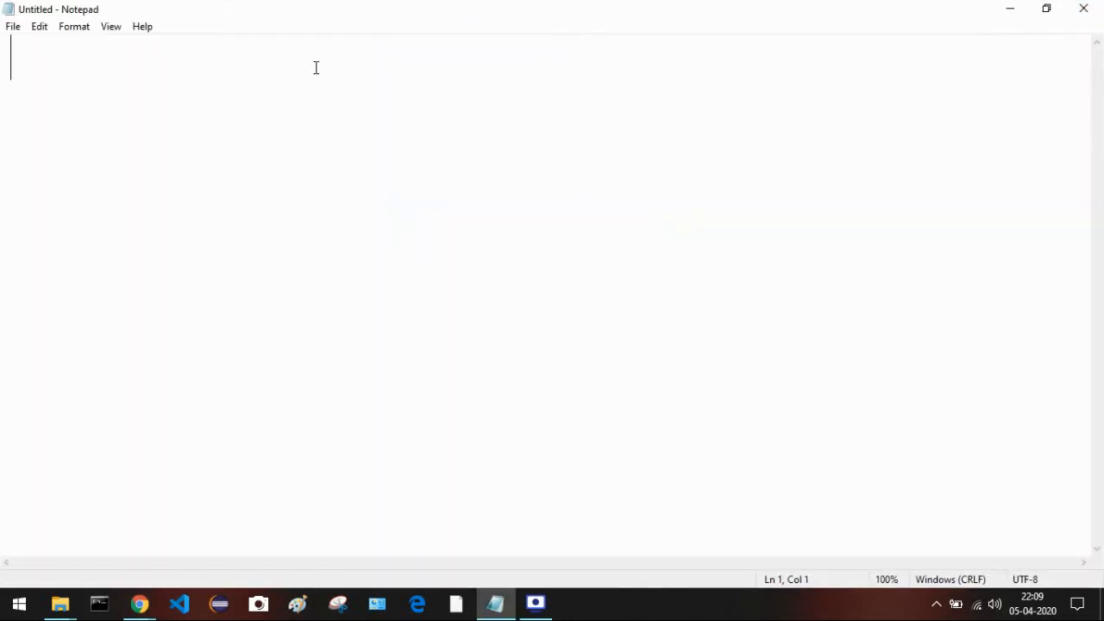
type("https://www.oracle.com/database/technologies/xe-prior-releases.html")
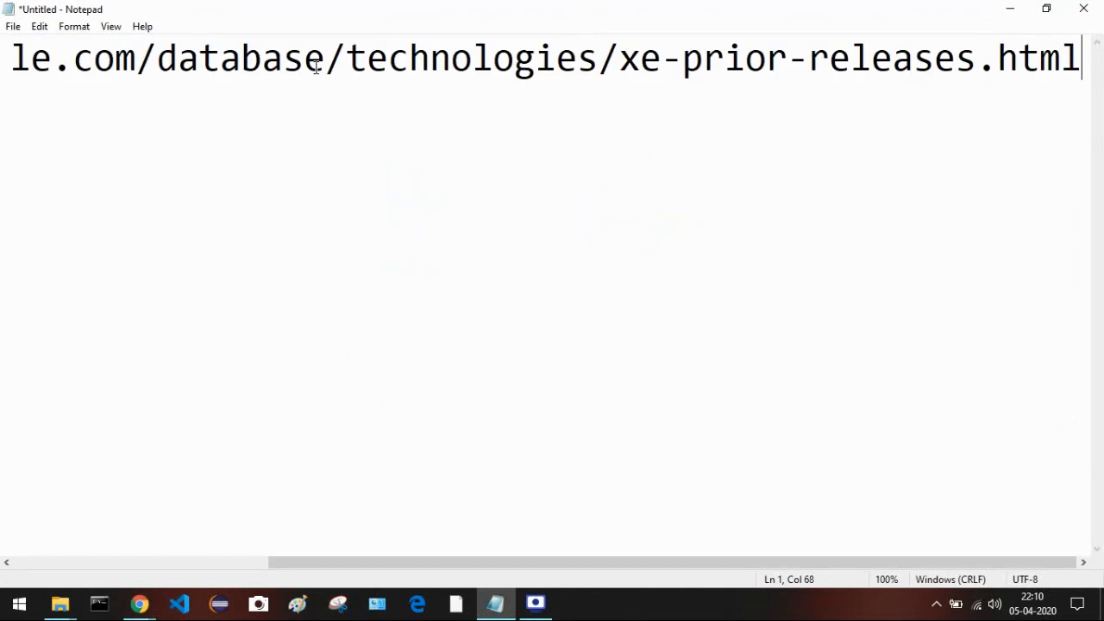
scroll(357, 229, "left", 6)
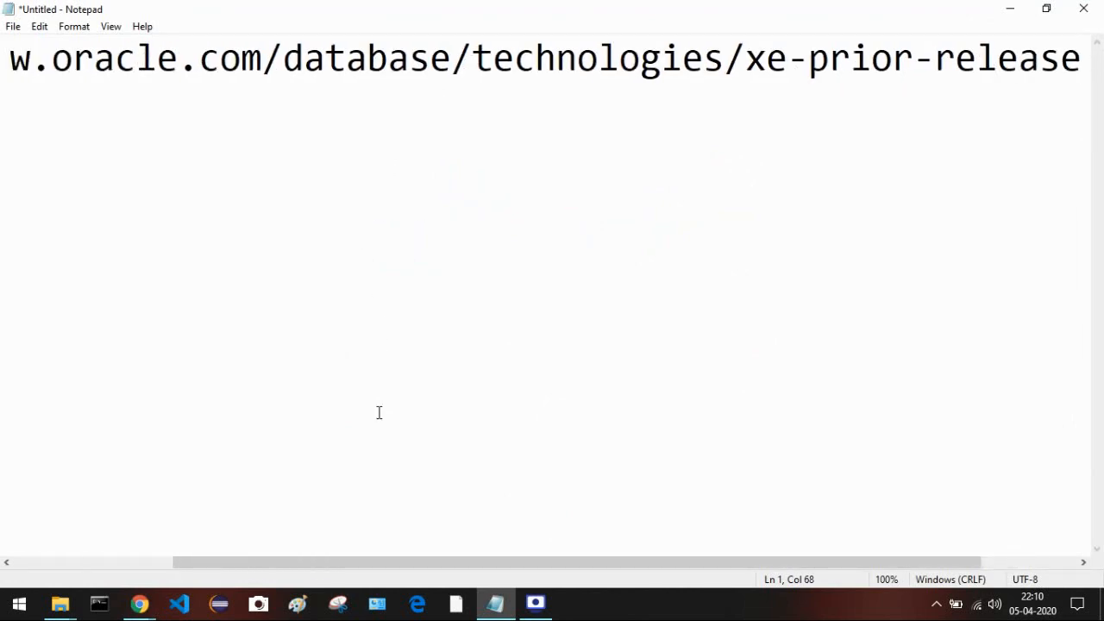
- Select the beginning of the pasted URL and open the Format menu
double_click(267, 57)
left_click(267, 57)
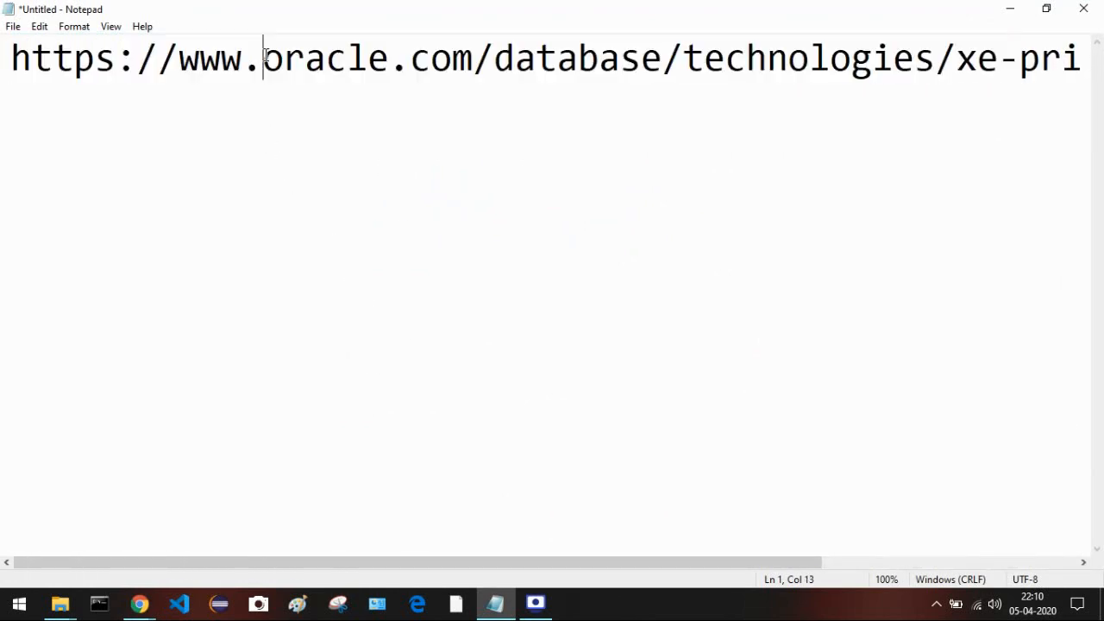
double_click(268, 57)
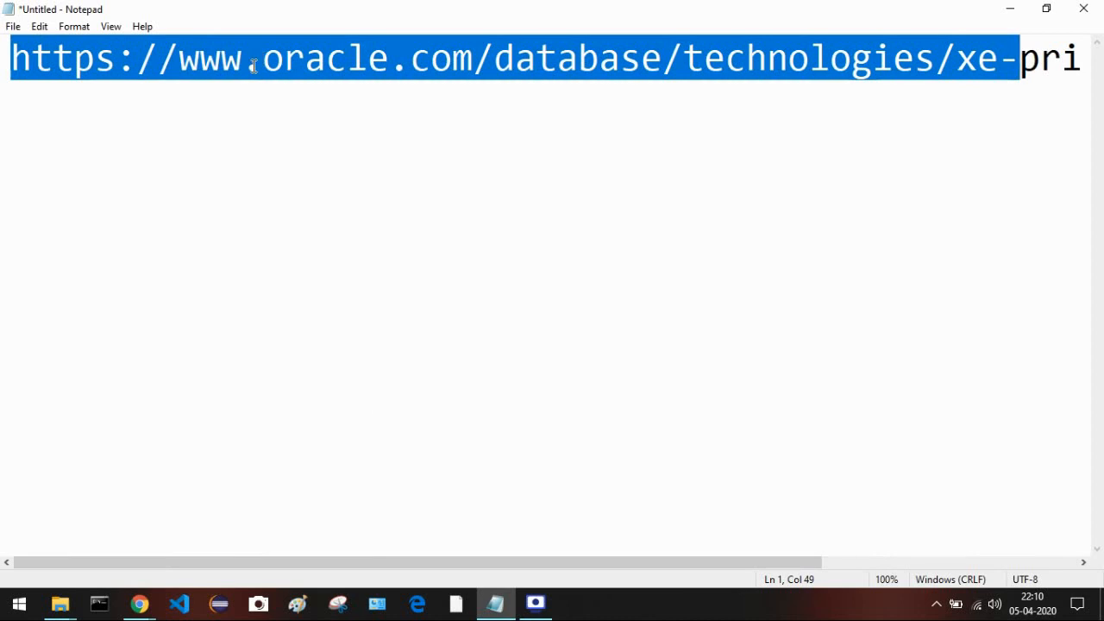
left_click(69, 27)
- Set the Notepad font to Consolas Bold at size 18
left_click(82, 68)
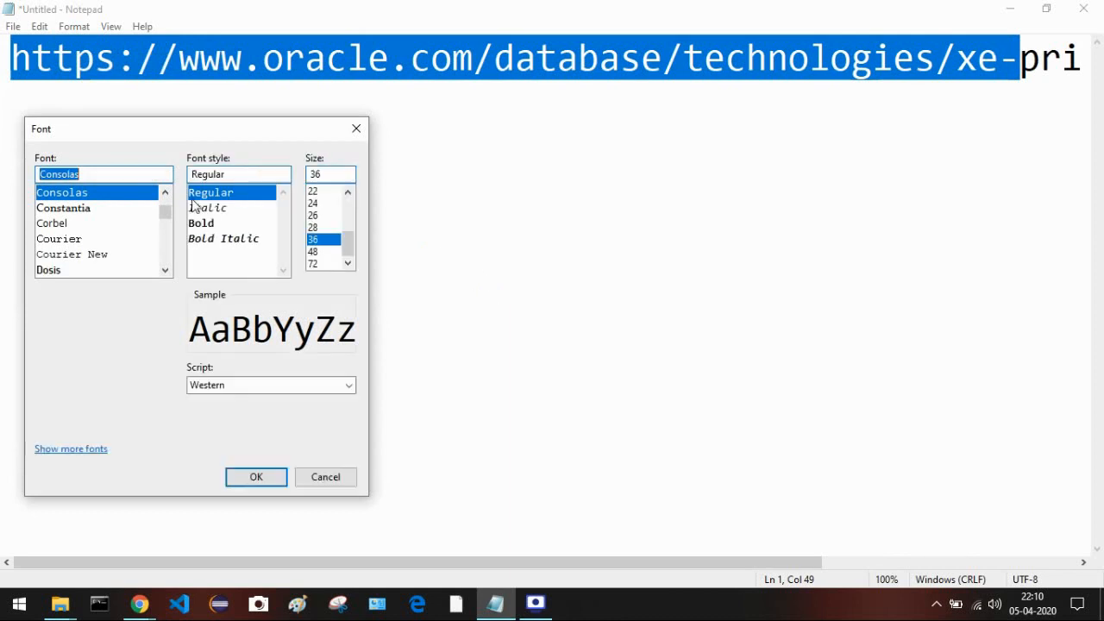
left_click(208, 226)
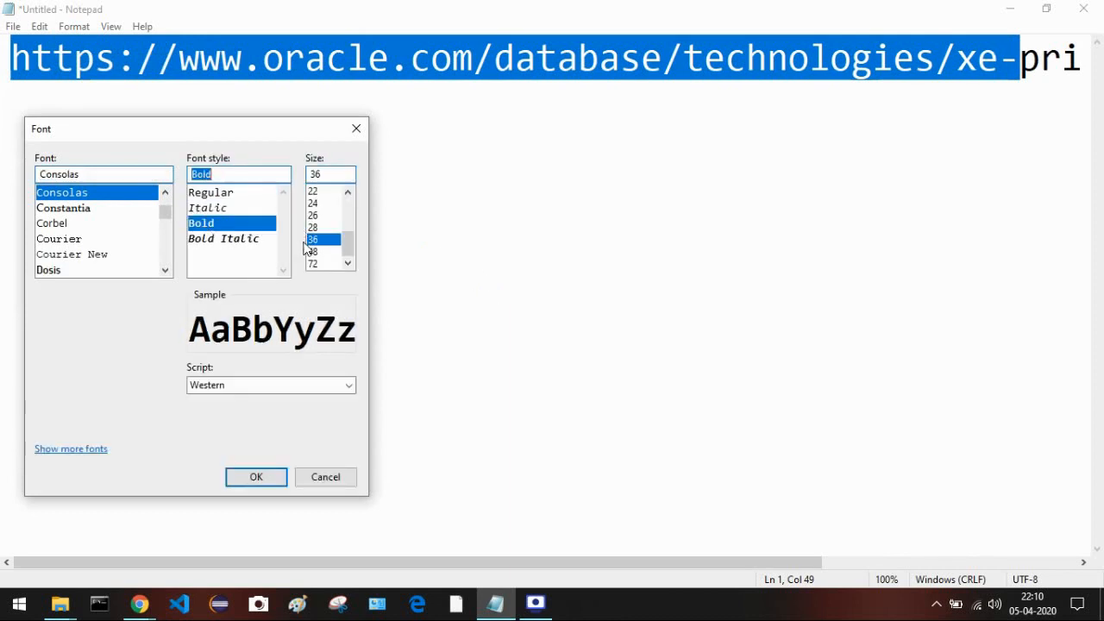
scroll(316, 244, "up", 1)
scroll(318, 226, "up", 1)
scroll(321, 221, "down", 2)
scroll(321, 222, "up", 1)
left_click(317, 203)
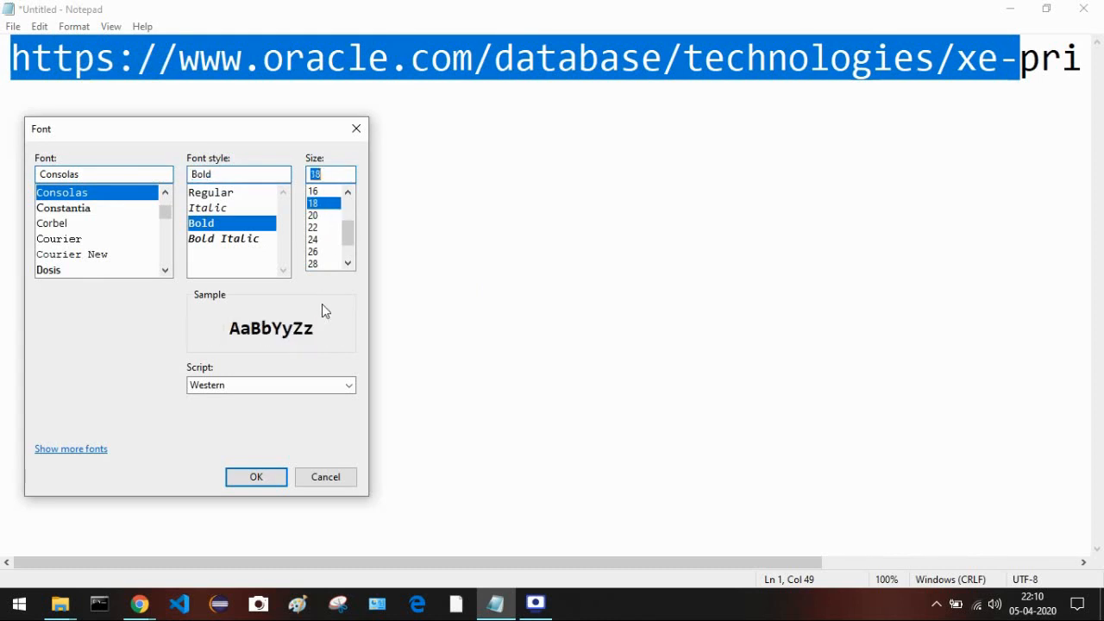
left_click(260, 484)
- Select the URL from its end back toward the line start
left_click(534, 233)
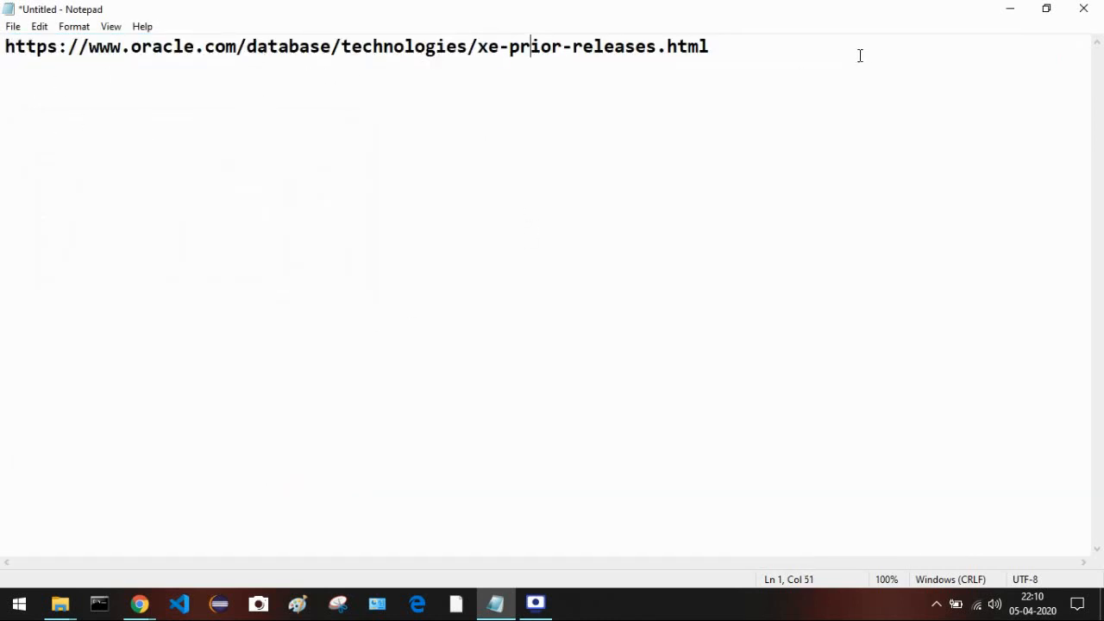
left_click(736, 42)
left_click_drag(736, 42, 17, 78)
- Reselect the entire URL line, then switch to the Chrome New Tab window
left_click(331, 112)
left_click(708, 46)
left_click_drag(708, 46, 4, 46)
key("ctrl+c")
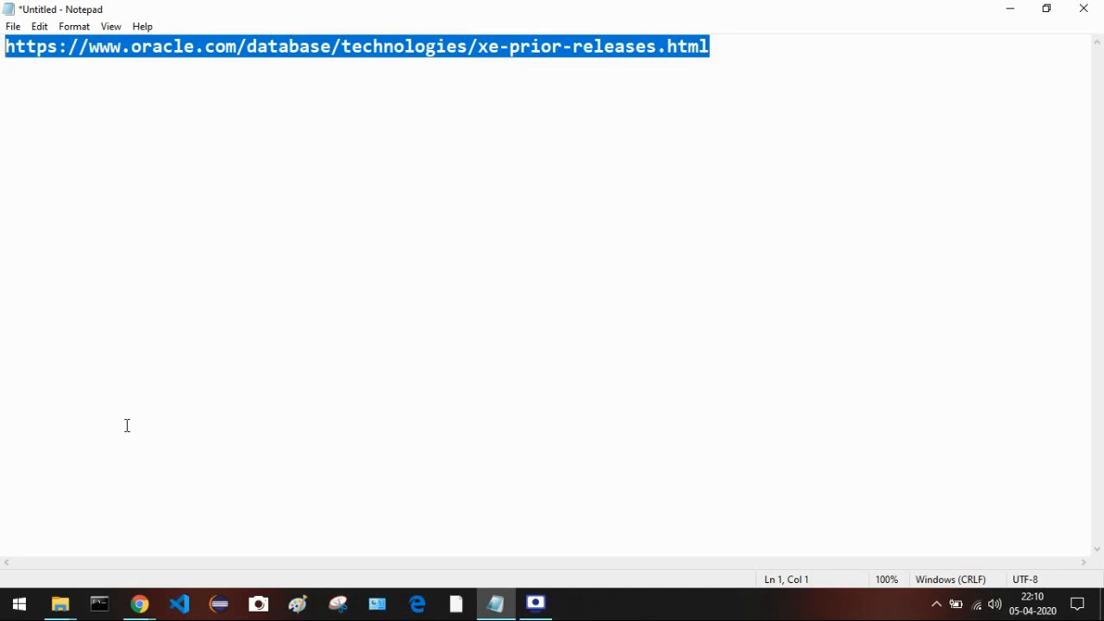
mouse_move(139, 608)
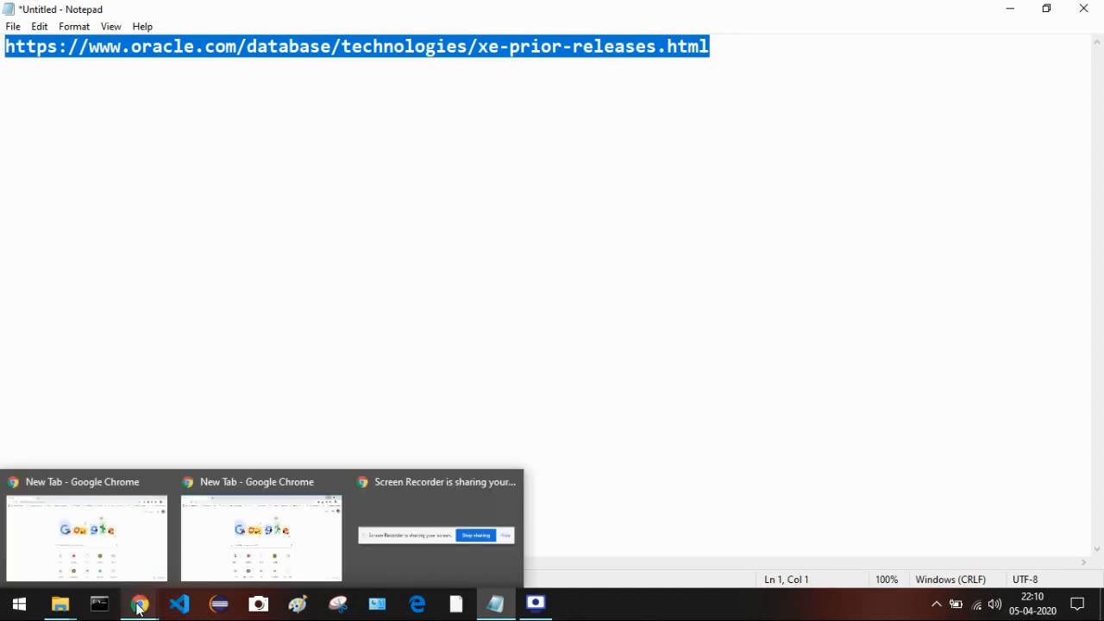
left_click(165, 568)
- Paste the copied Oracle URL into Chrome's address bar and load the XE Prior Release Archive
left_click(288, 40)
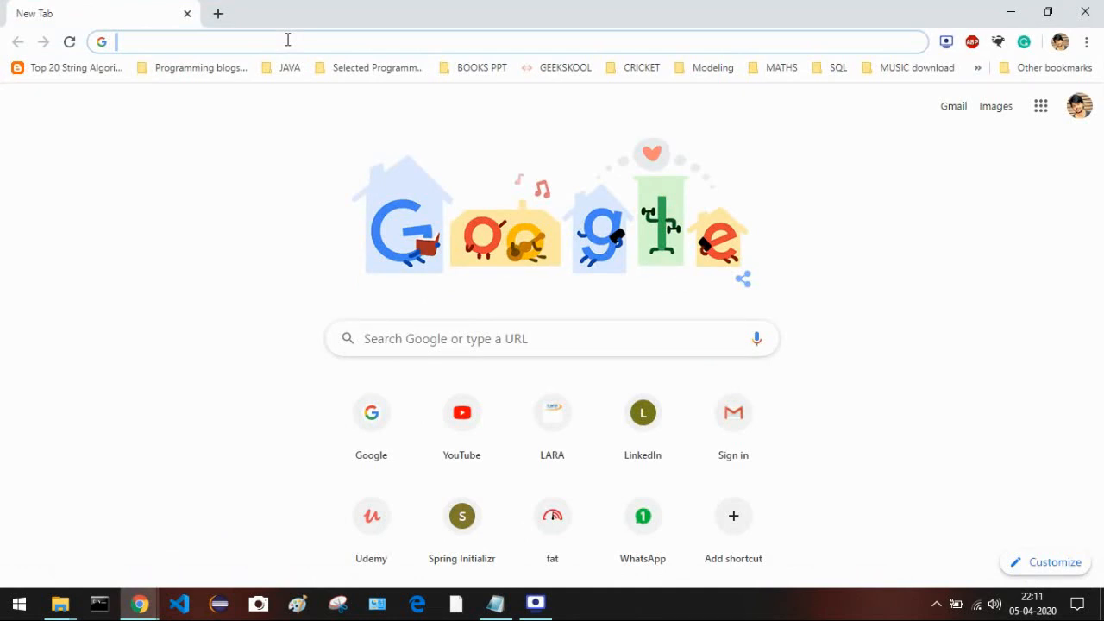
key("ctrl+v")
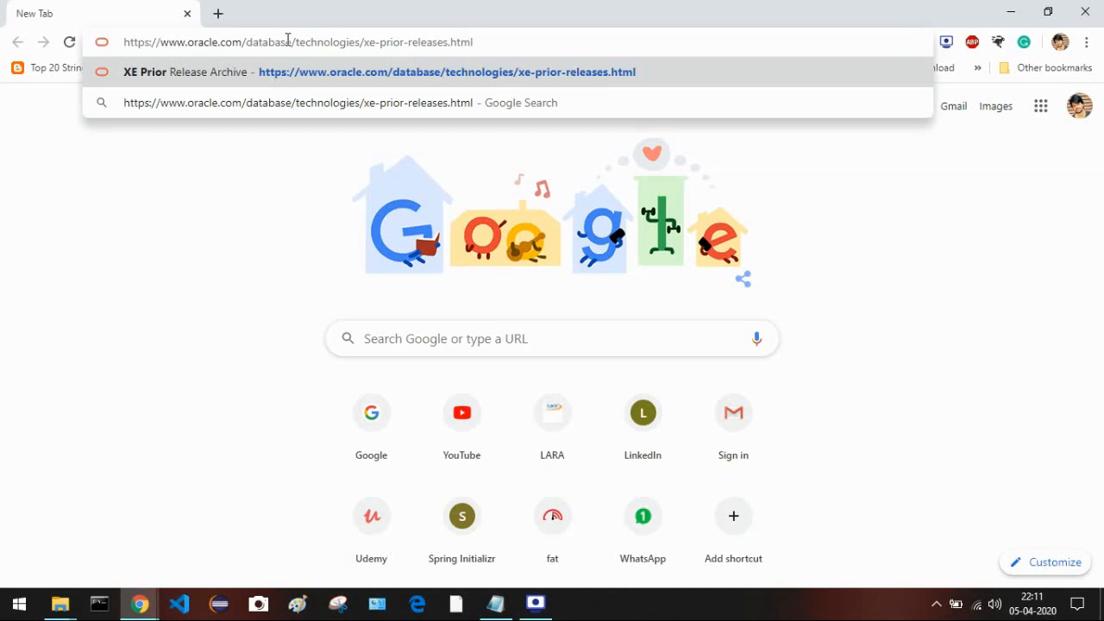
key("Return")
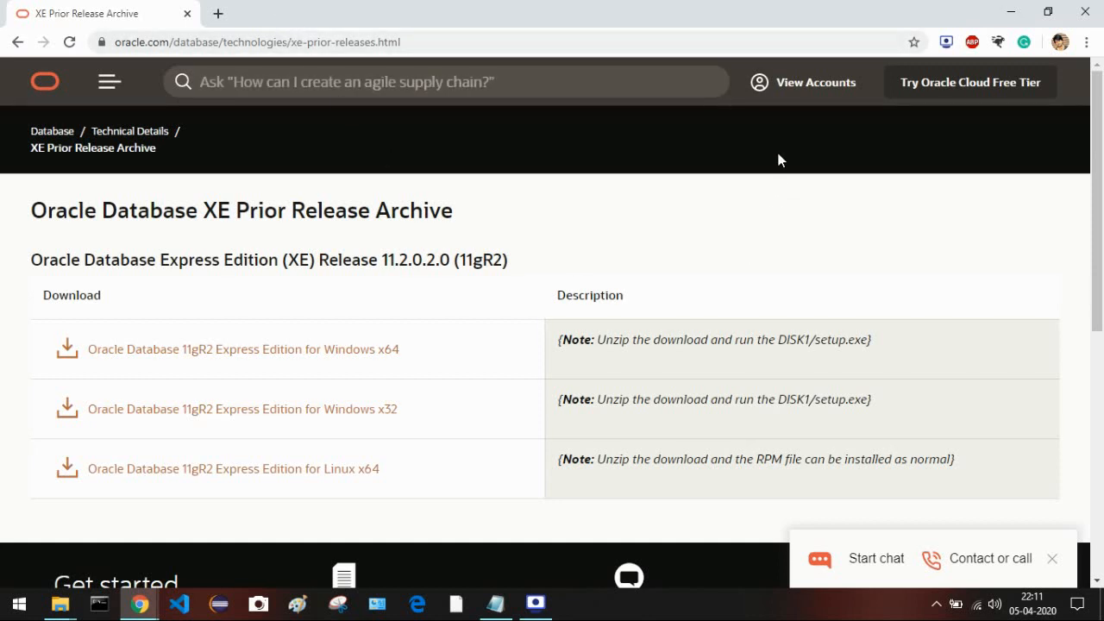
- Sign out of the Oracle account, then navigate to oracle.com by typing 'oracle'
left_click(845, 88)
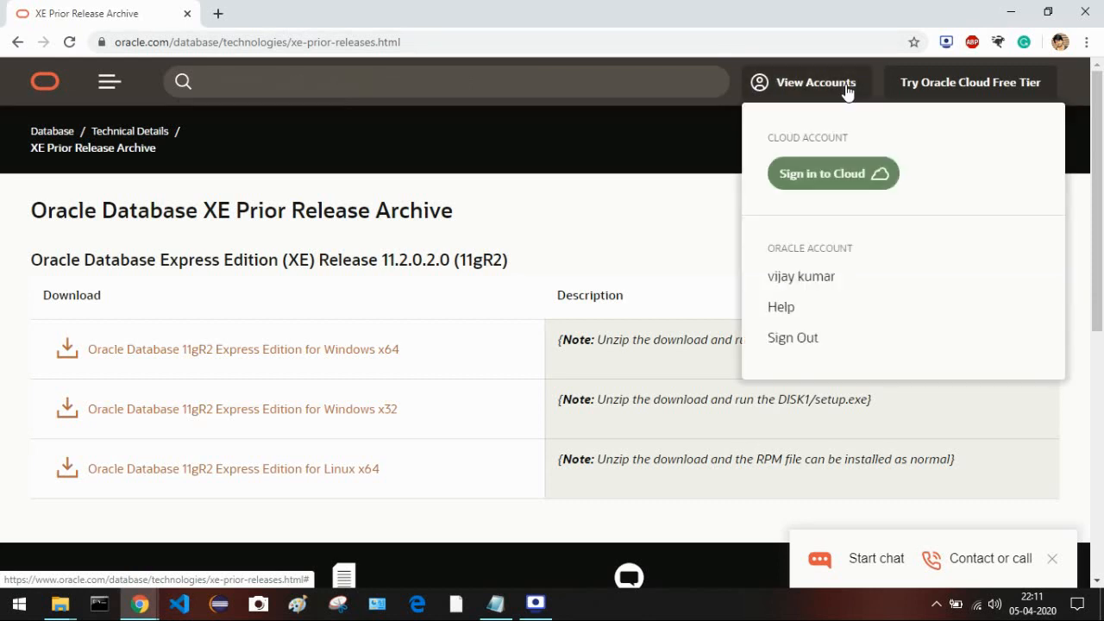
left_click(806, 338)
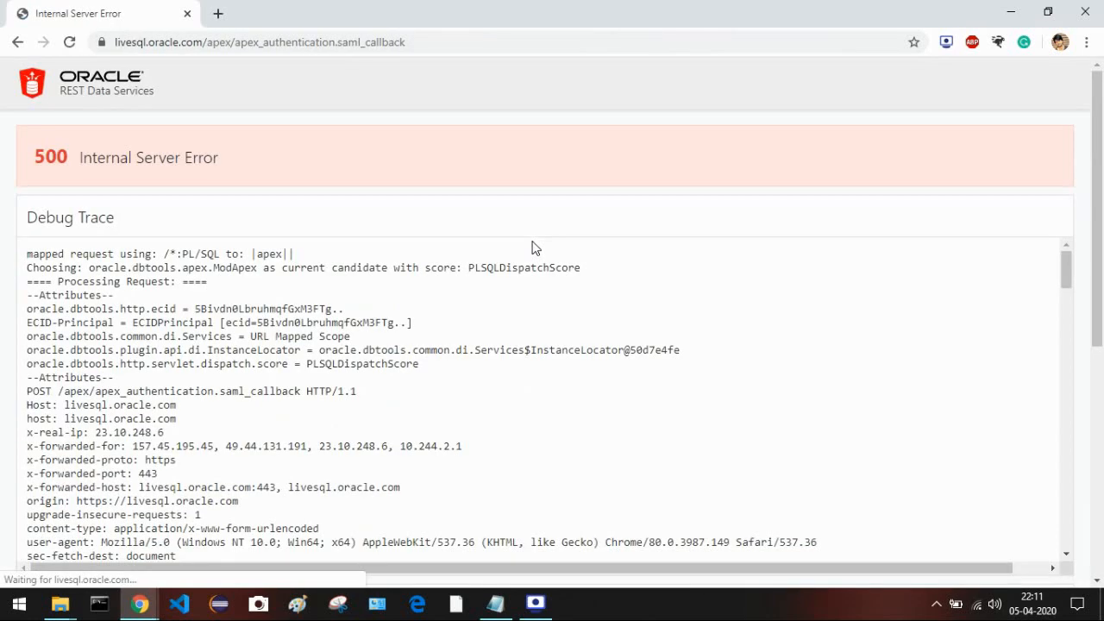
left_click(498, 37)
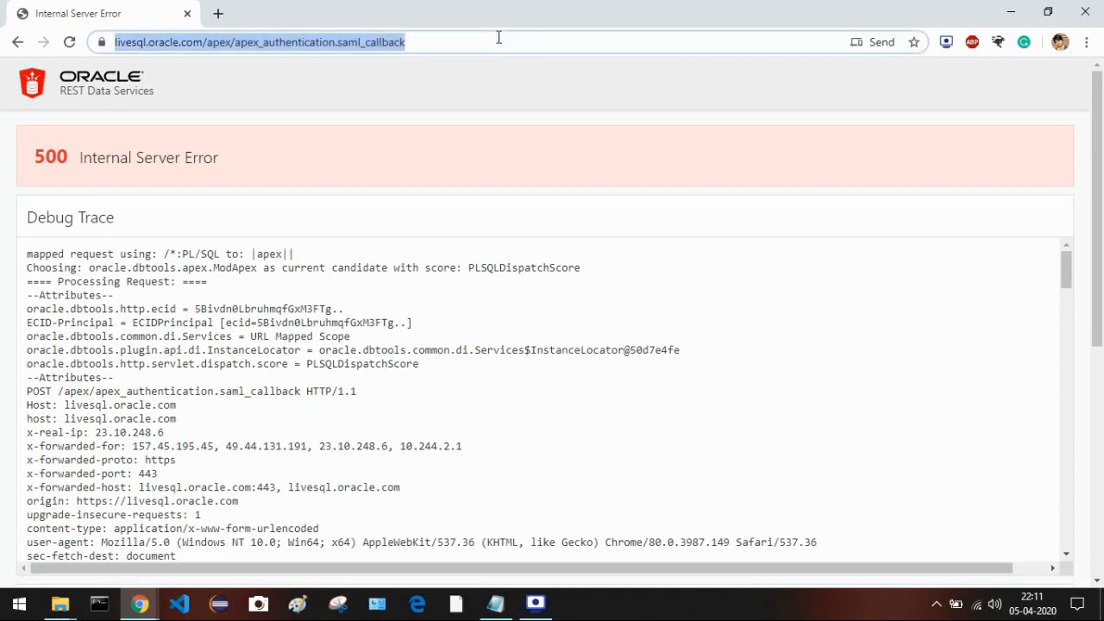
type("oracle.com")
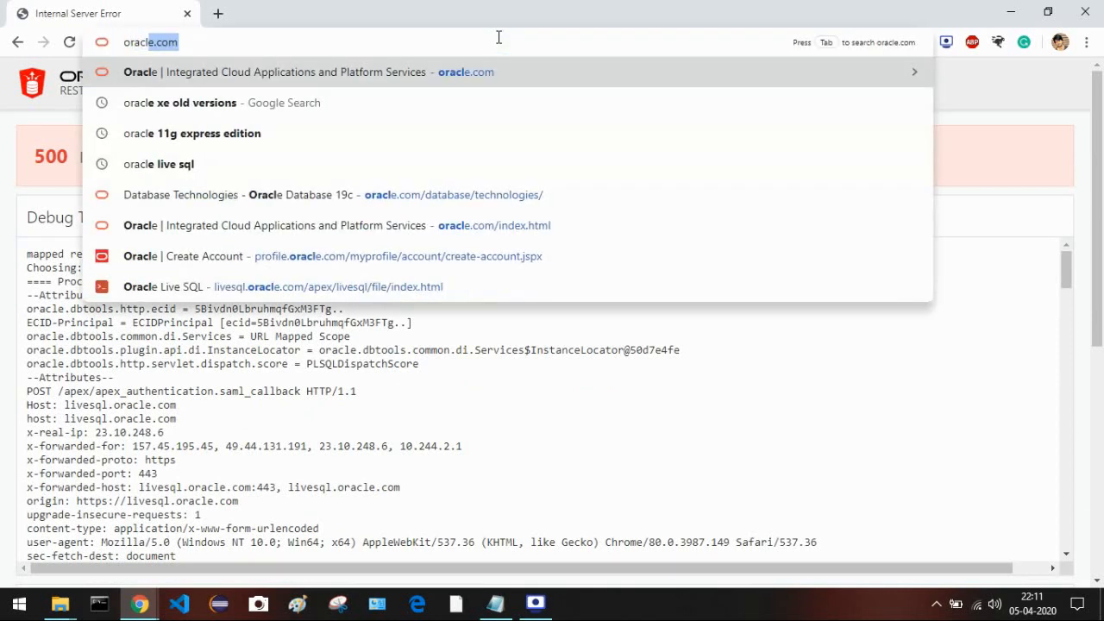
key("Return")
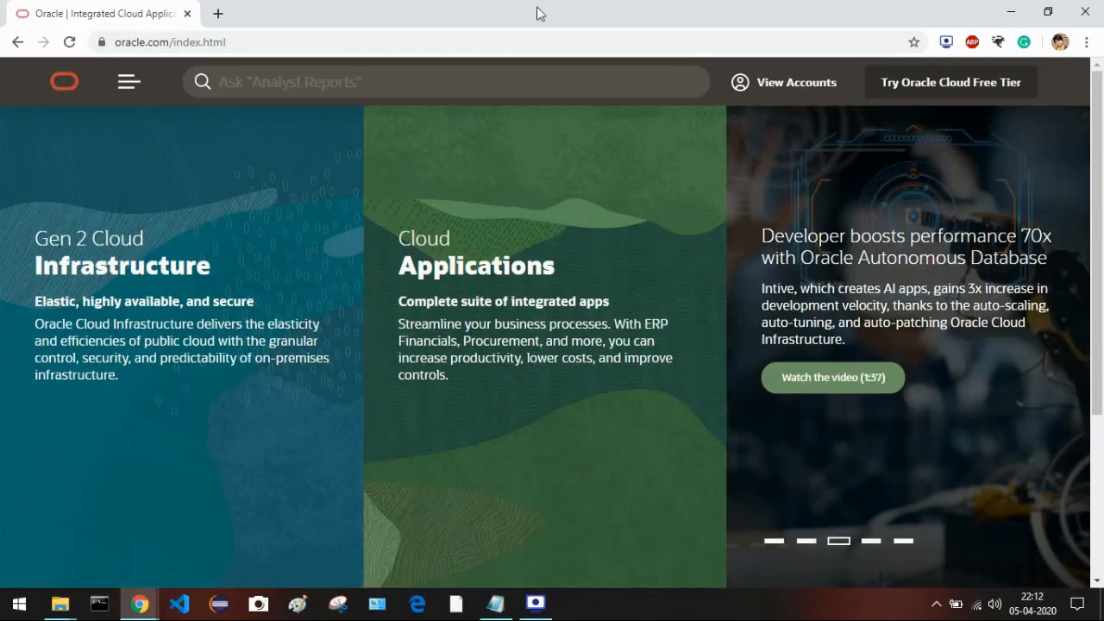
- Choose Create an Account from the Oracle account options
left_click(764, 82)
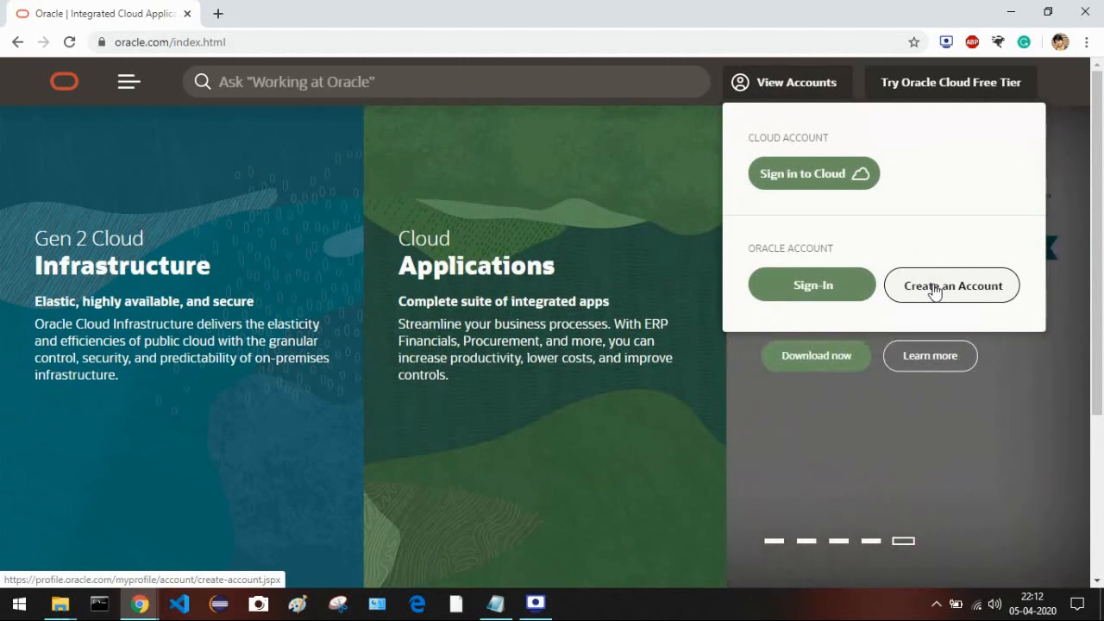
left_click(933, 291)
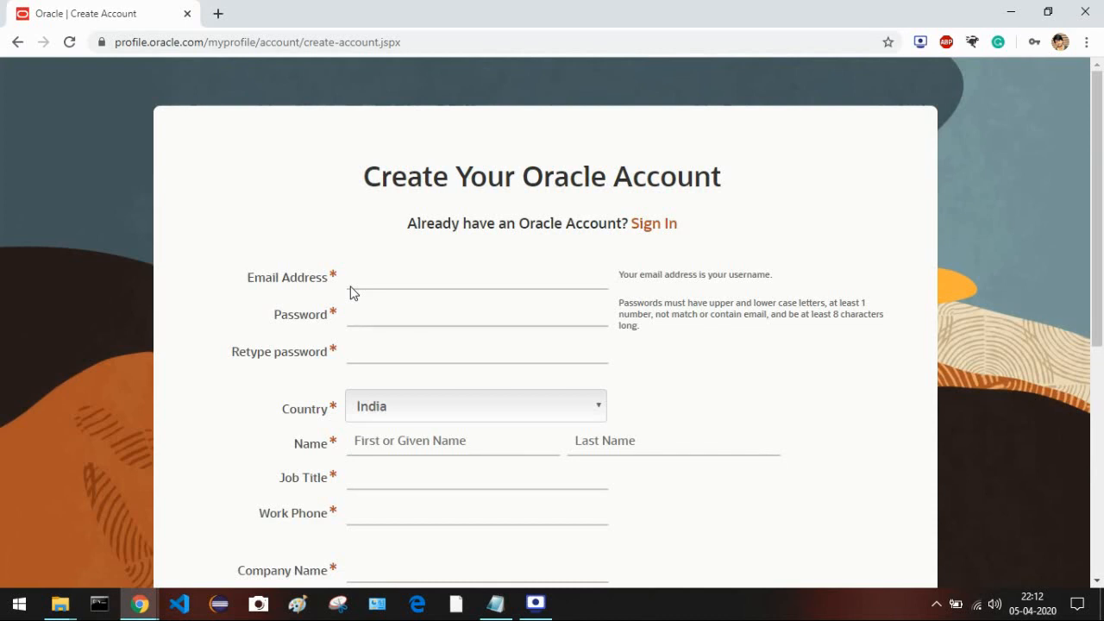
- Scroll through the registration form, then follow its Sign In link instead
scroll(350, 293, "down", 5)
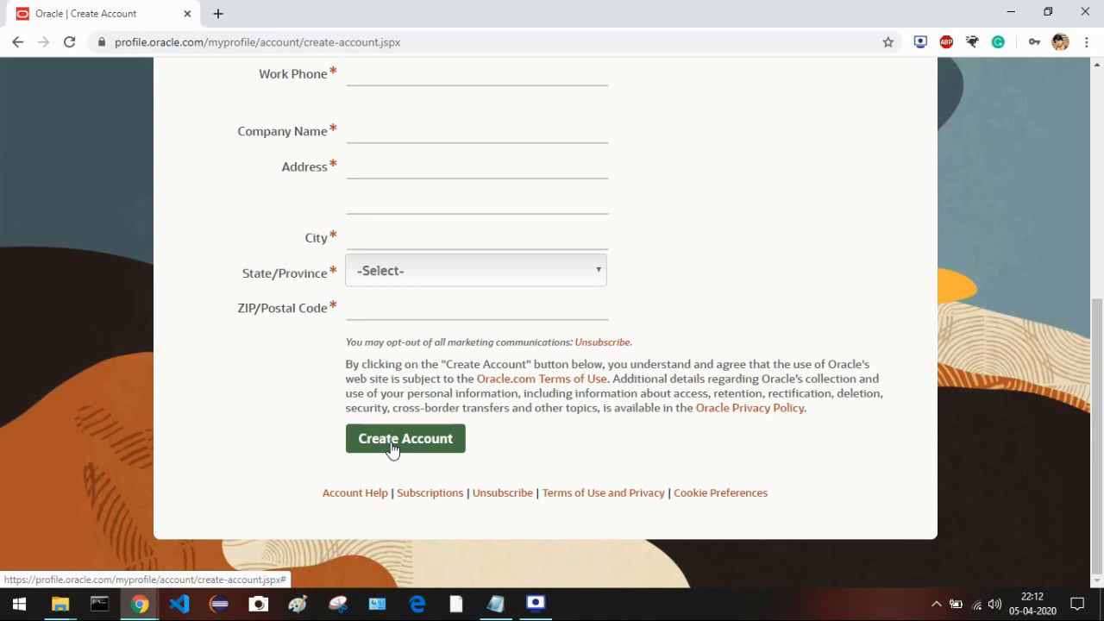
scroll(168, 246, "up", 5)
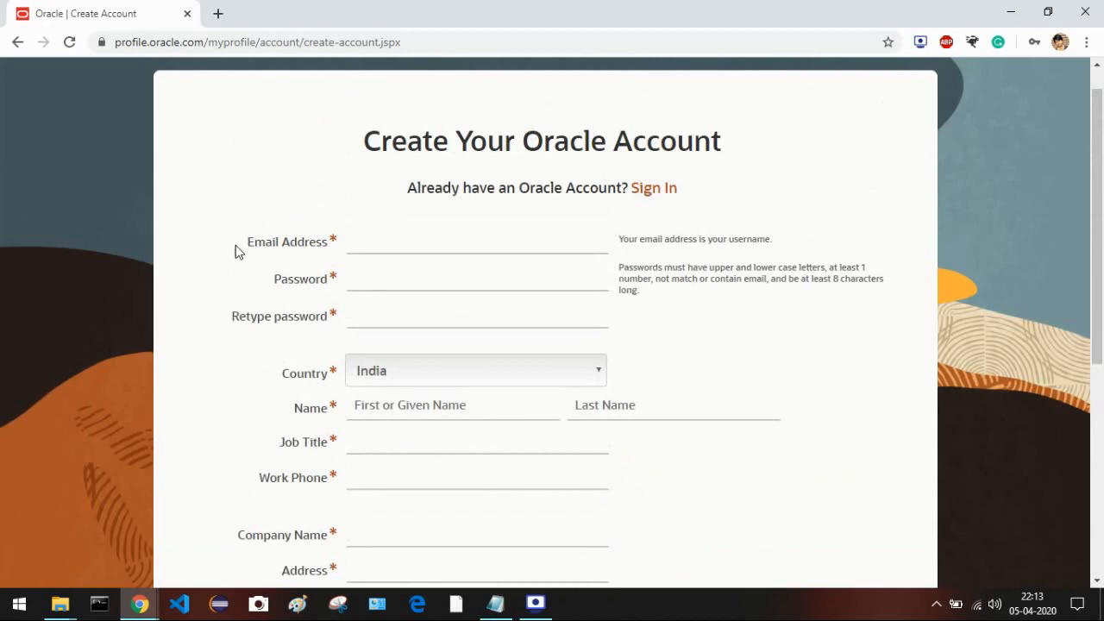
scroll(236, 245, "down", 5)
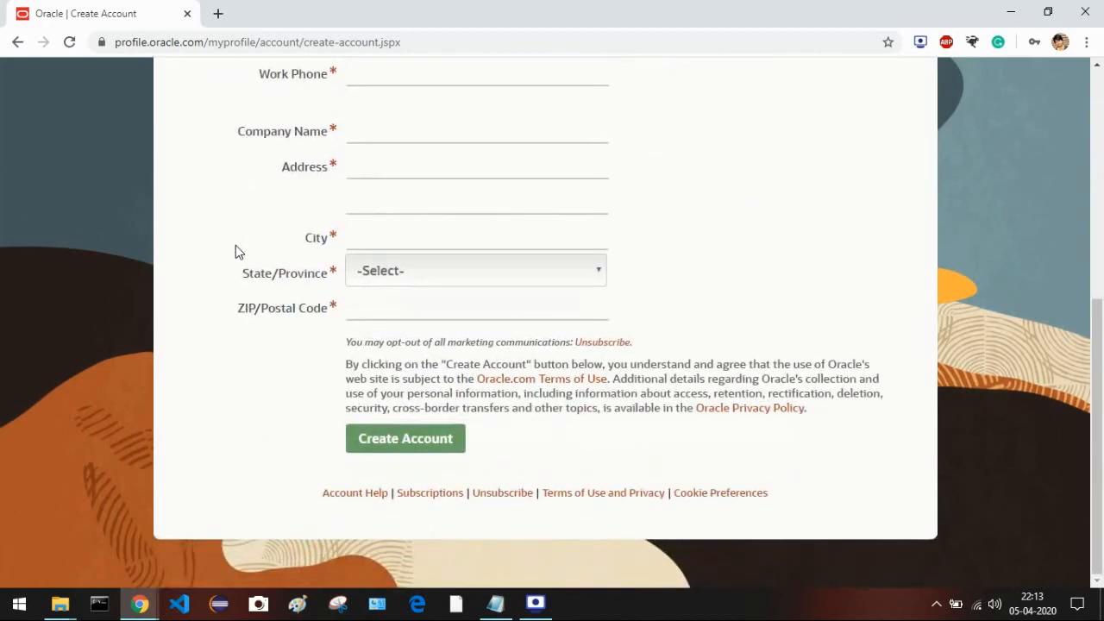
scroll(244, 244, "up", 4)
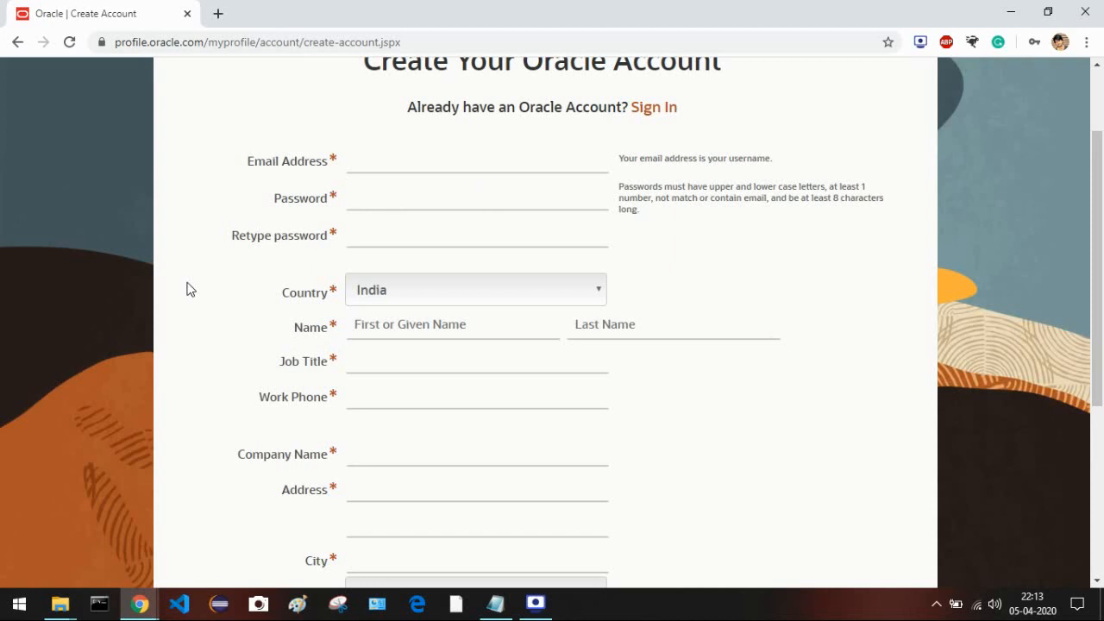
scroll(186, 289, "up", 2)
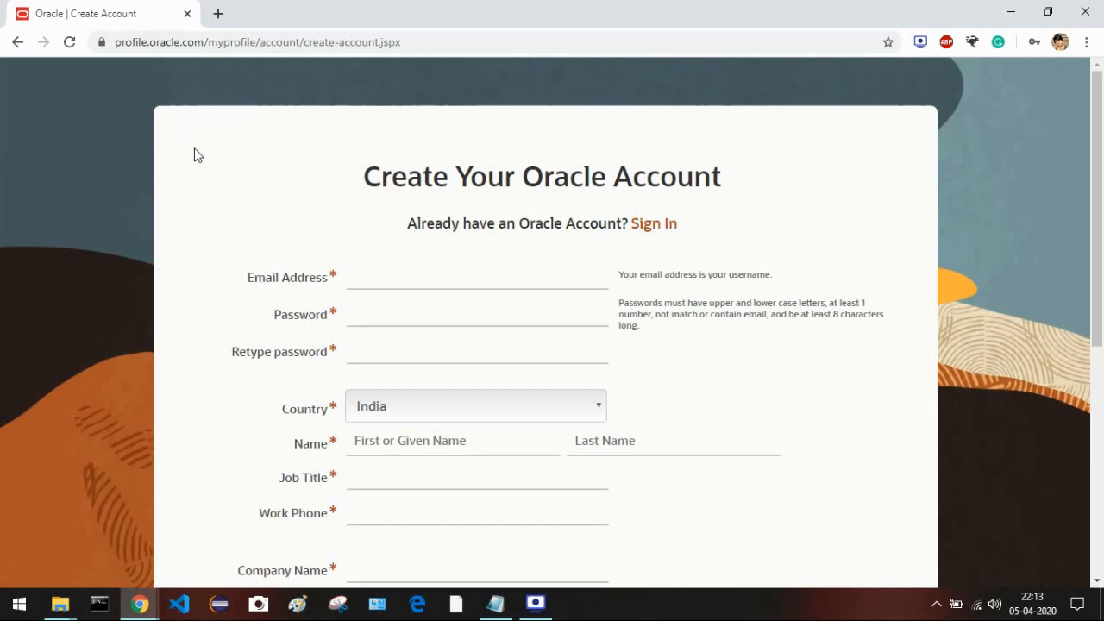
left_click(655, 223)
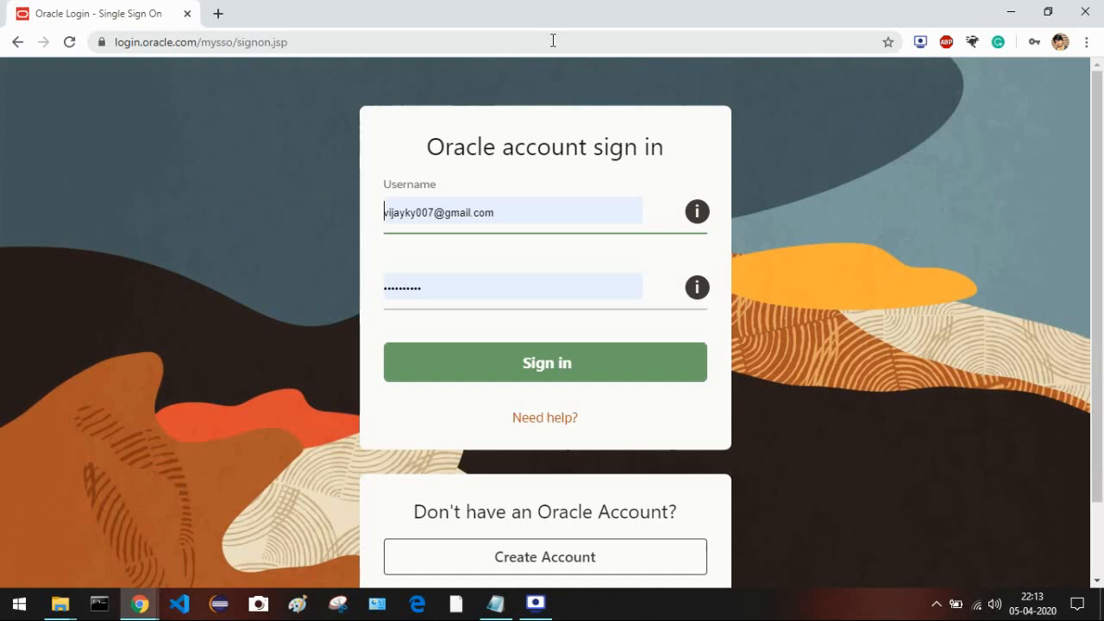
- Sign in with the saved Oracle credentials and scroll through the My Profile page
left_click(524, 362)
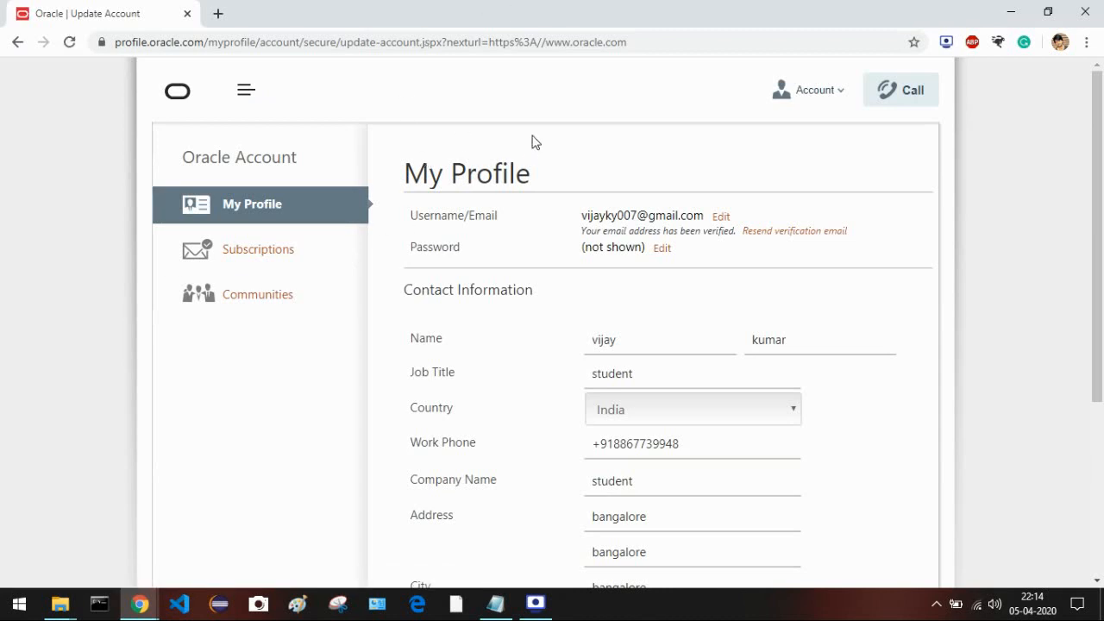
scroll(723, 269, "down", 3)
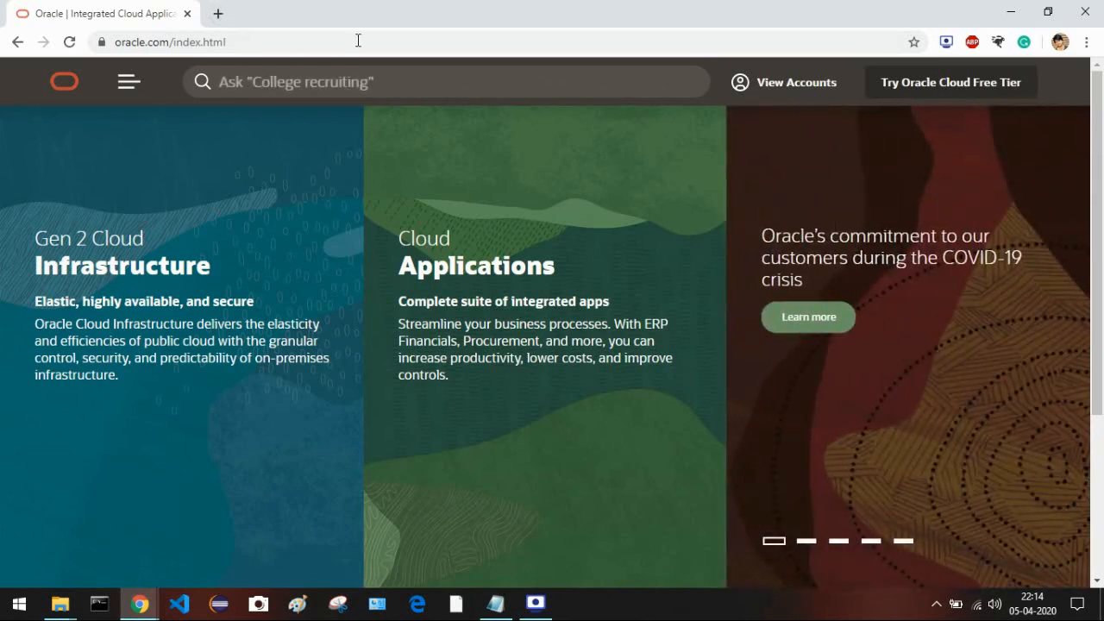
- Select the whole xe-prior-releases URL in Notepad, then return to Chrome's oracle.com window
mouse_move(574, 303)
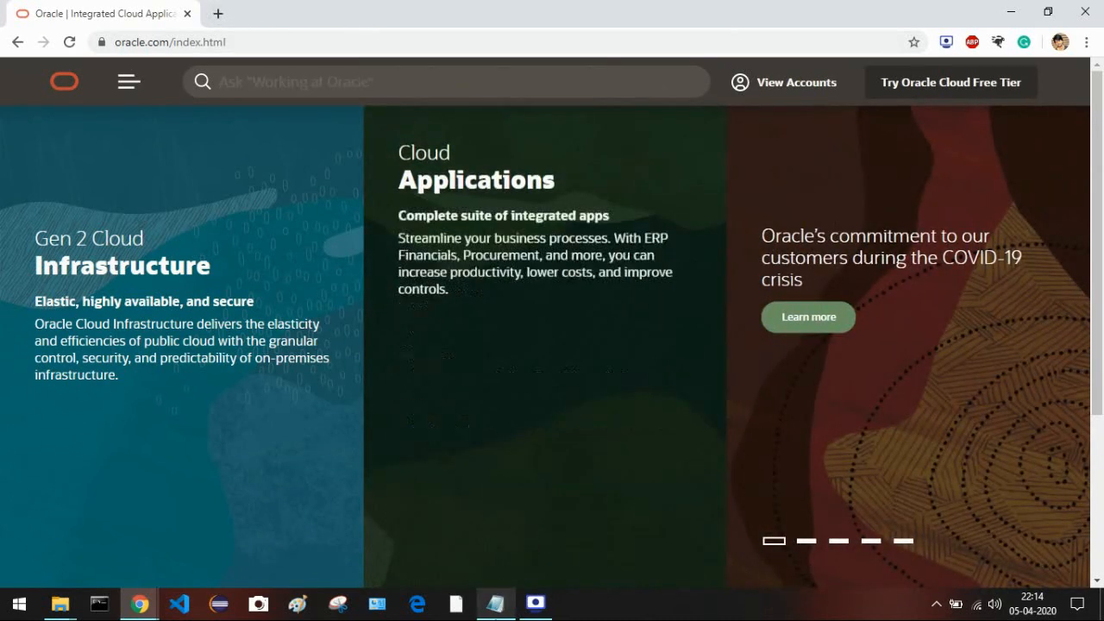
left_click(495, 603)
left_click(715, 47)
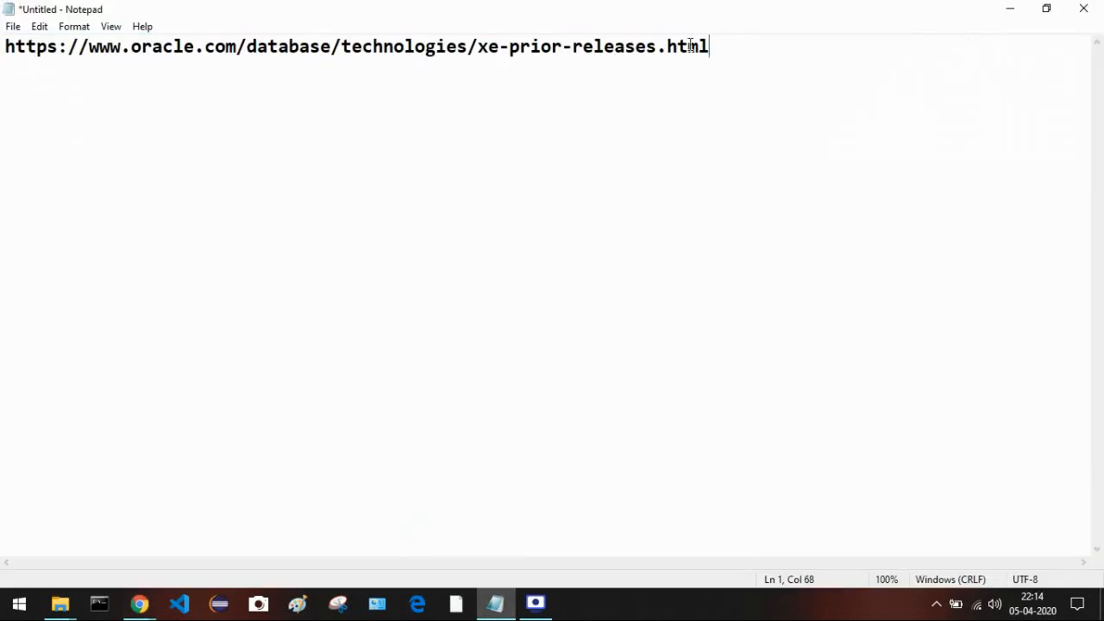
left_click_drag(707, 46, 5, 44)
key("ctrl+c")
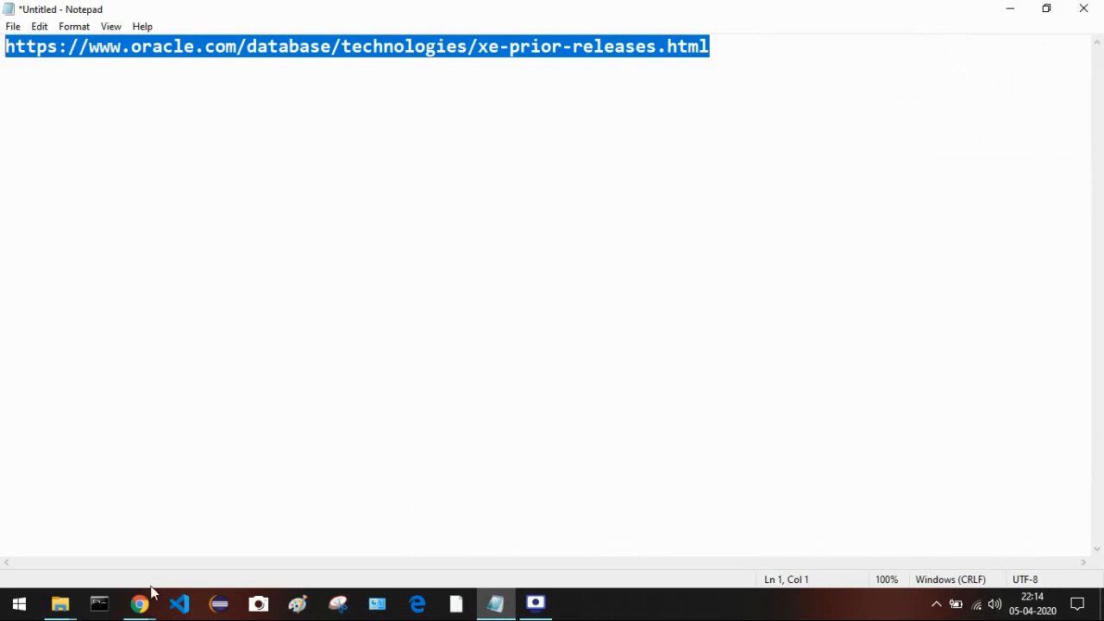
mouse_move(145, 601)
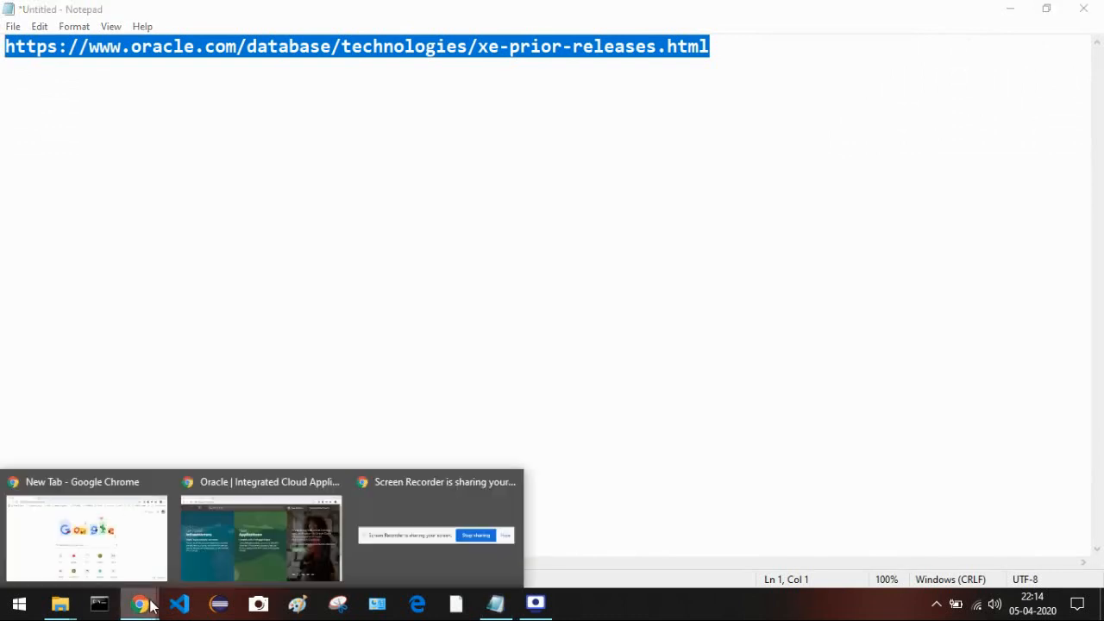
left_click(203, 554)
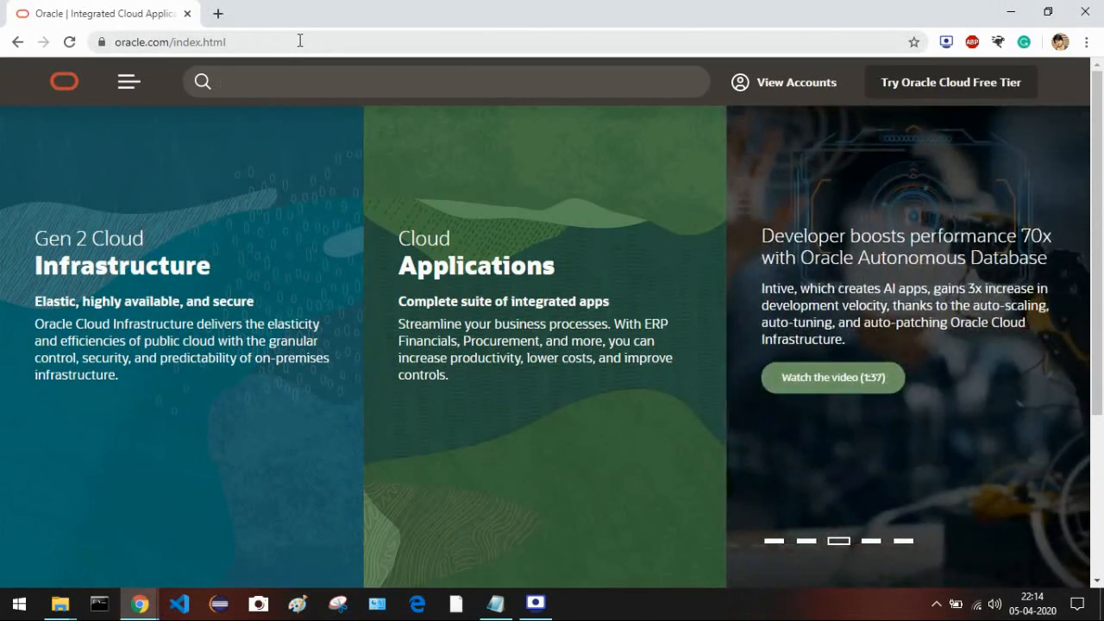
- Load the xe-prior-releases URL in Chrome and open the account options menu
left_click(299, 41)
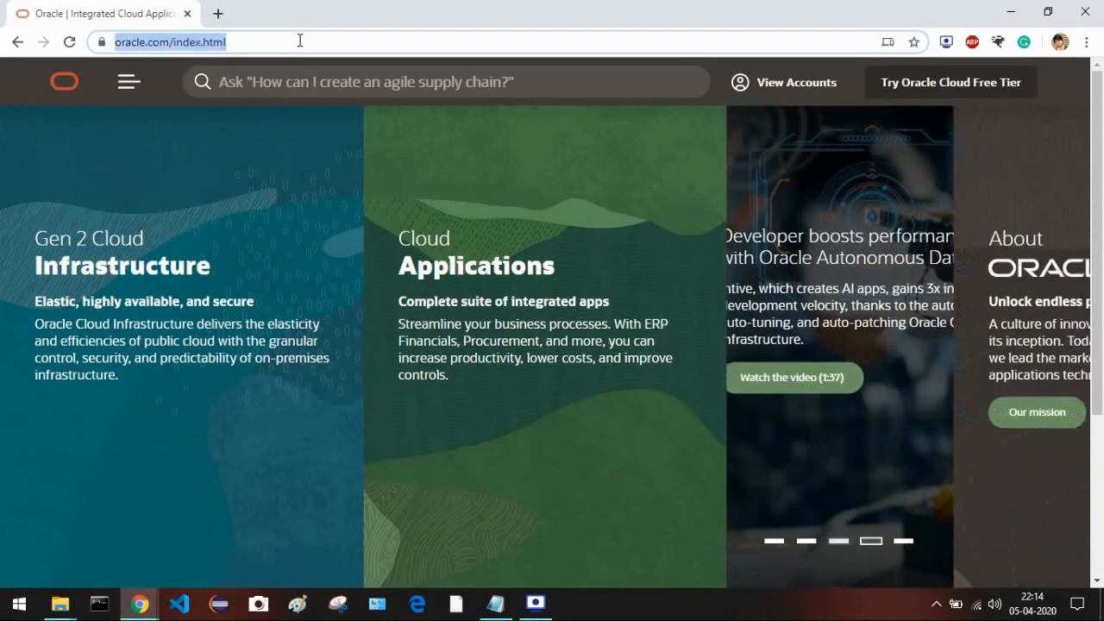
key("ctrl+v")
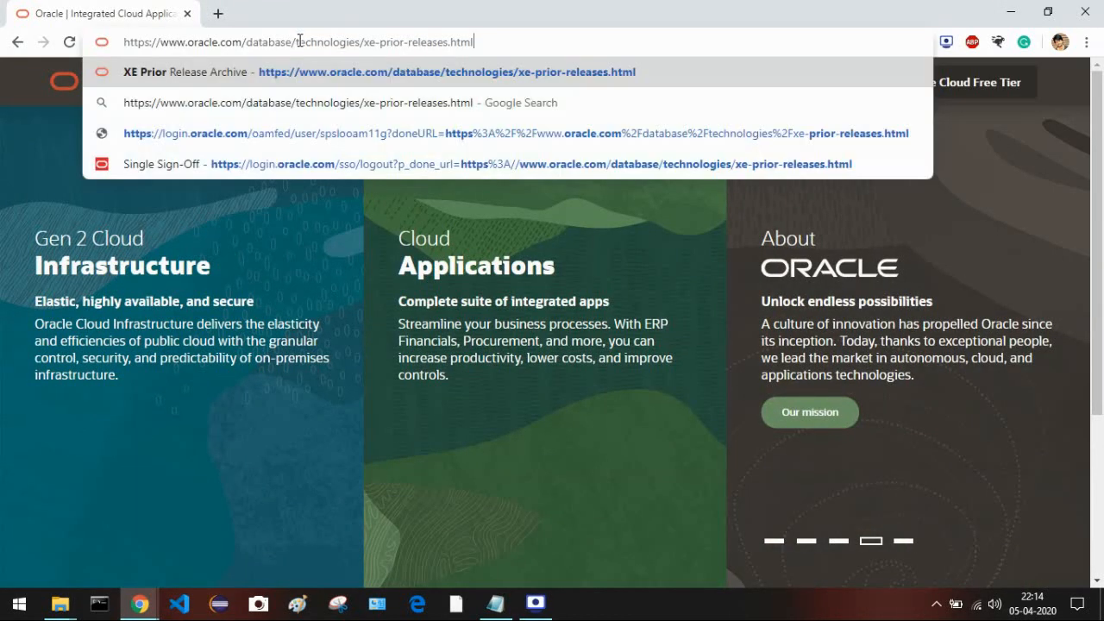
key("Return")
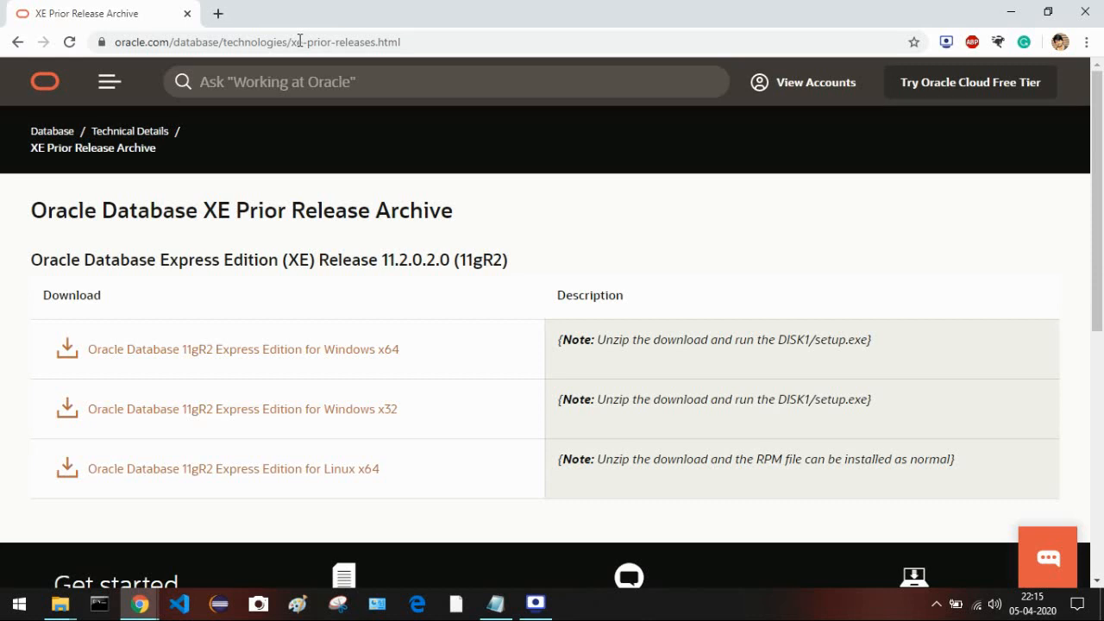
left_click(793, 86)
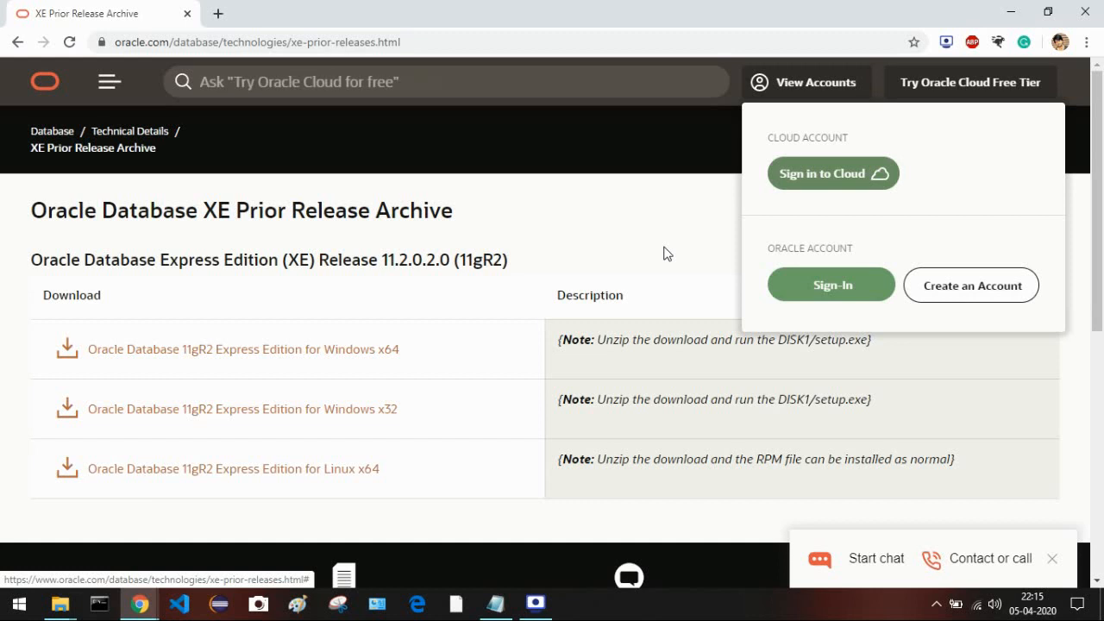
- Load oracle.com in a new Chrome tab
left_click(218, 13)
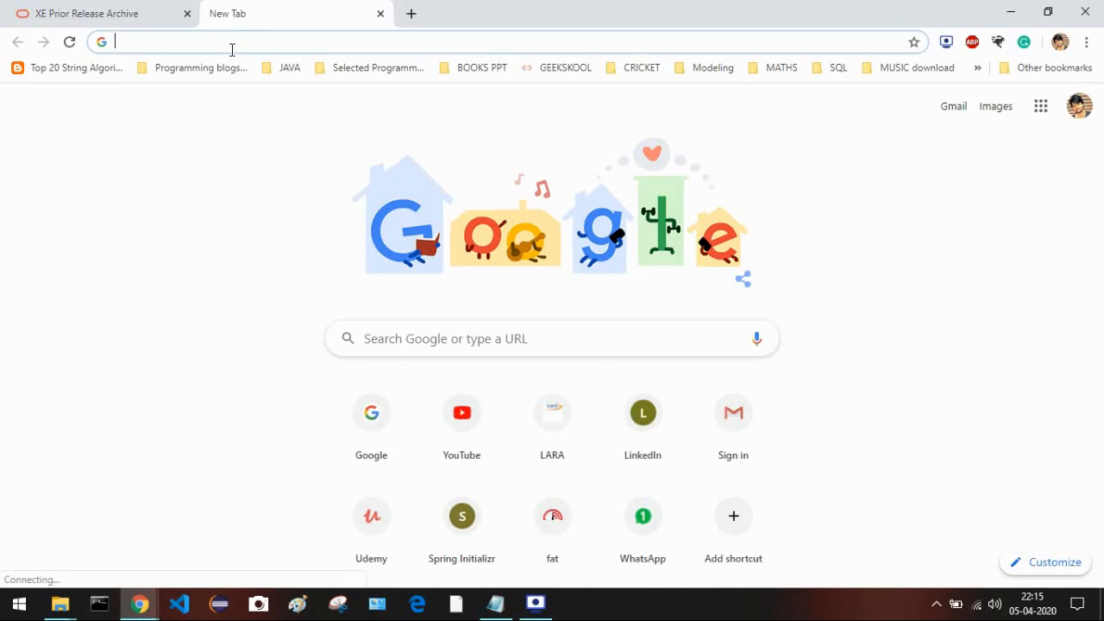
type("oracle.com")
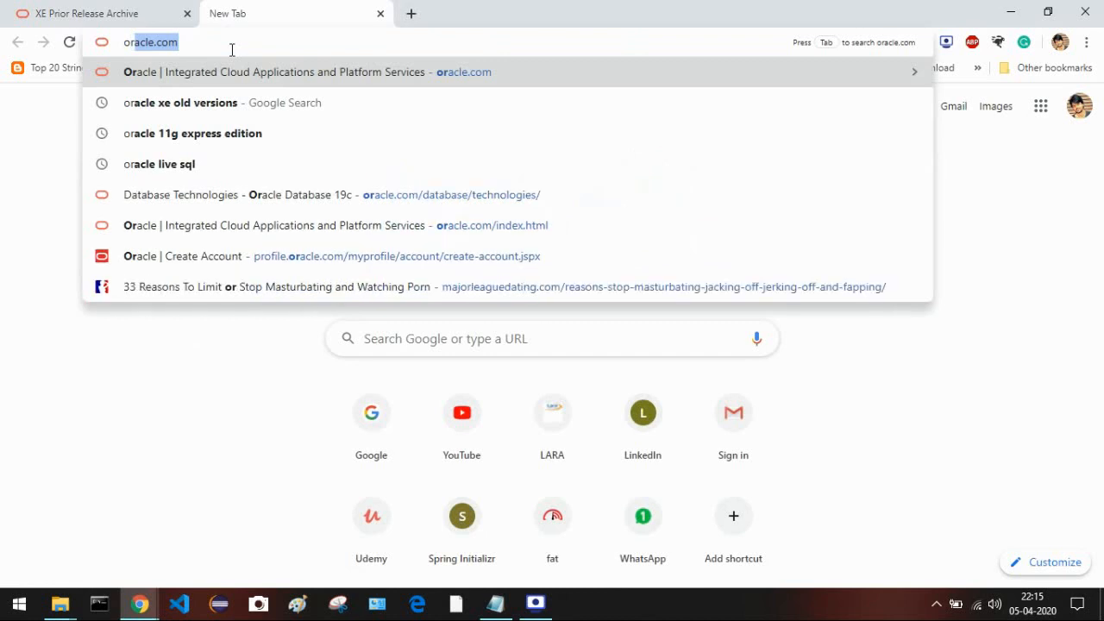
key("Return")
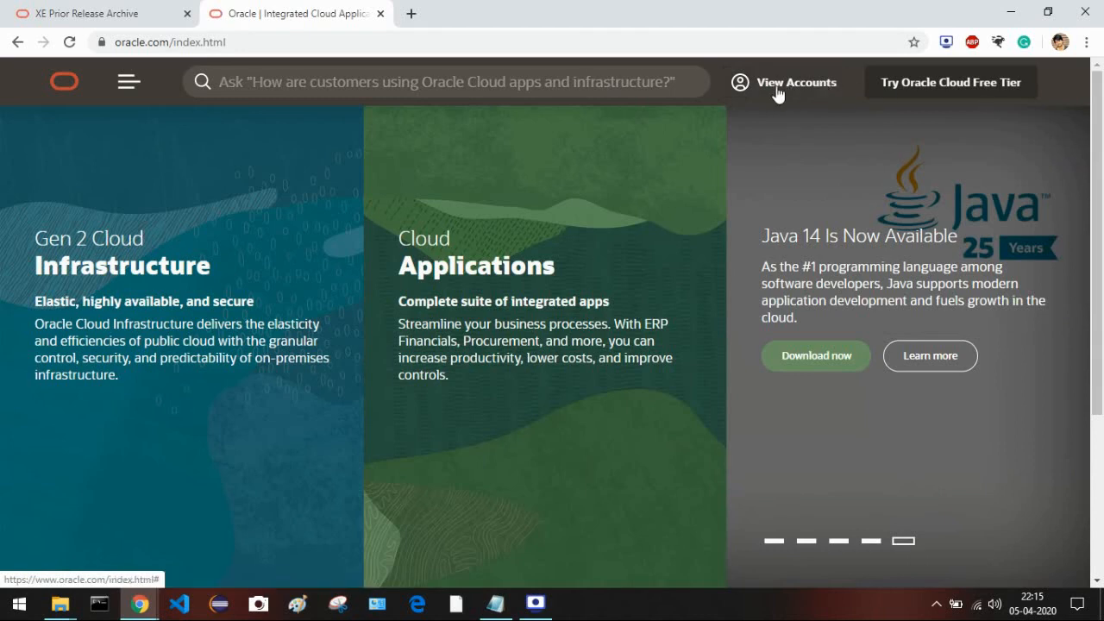
- Sign in to the Oracle account, confirm it is active, then return to the XE archive tab
mouse_move(776, 93)
left_click(791, 283)
mouse_move(393, 157)
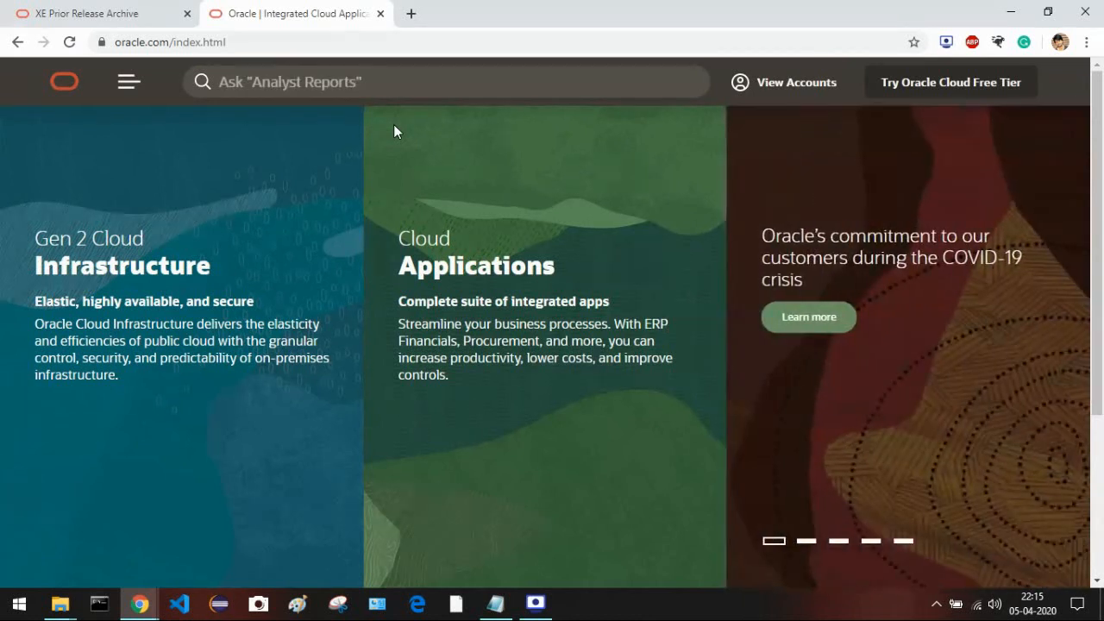
left_click(829, 94)
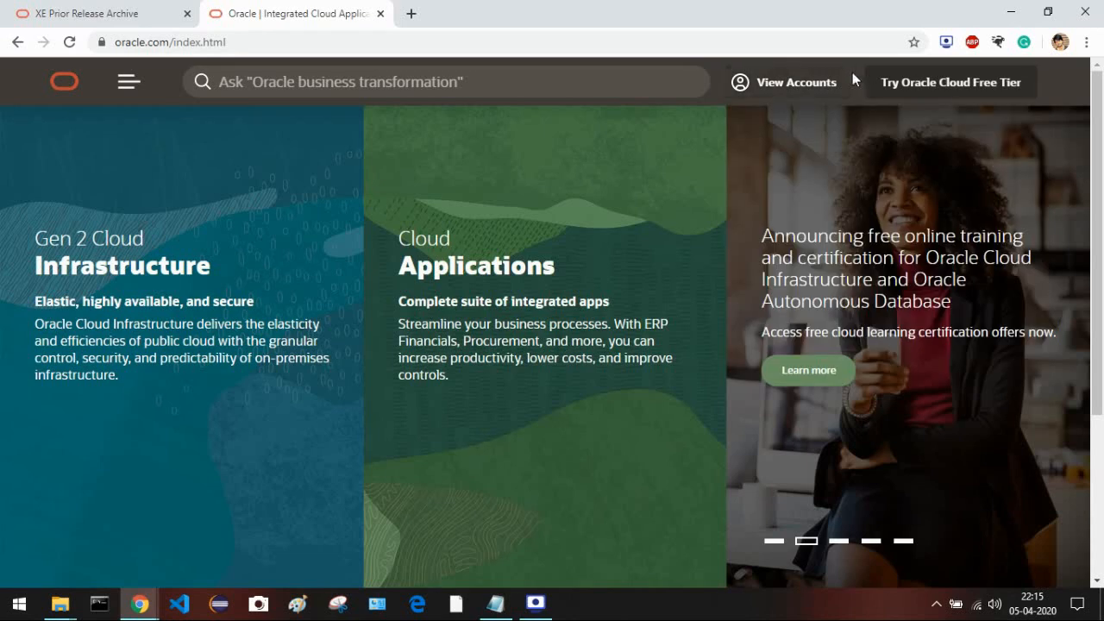
left_click(24, 8)
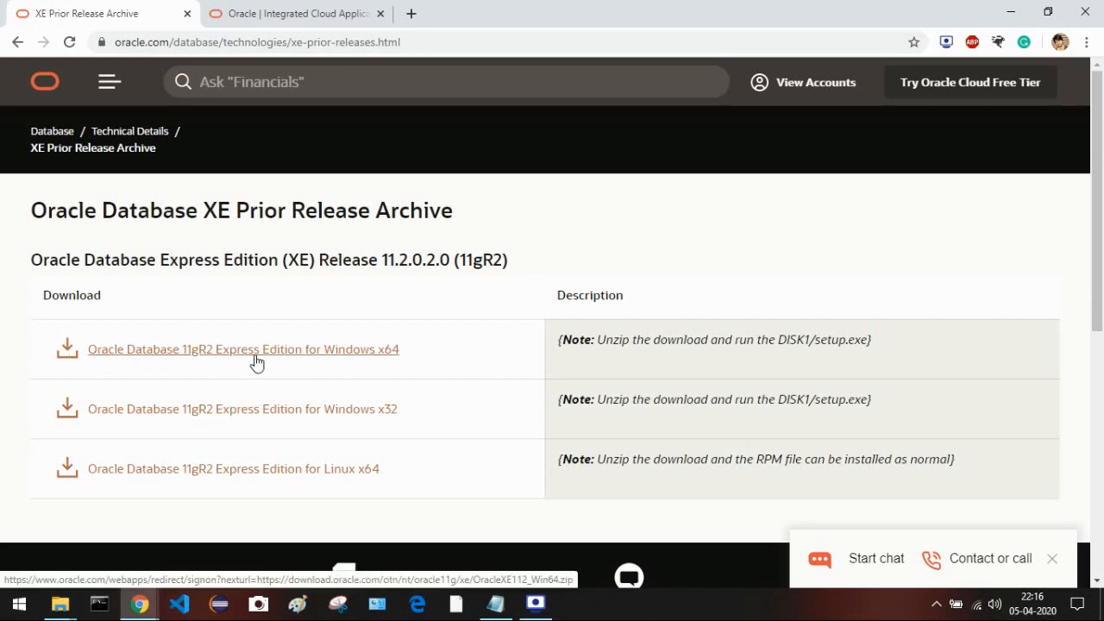
- Start the OracleXE112_Win64.zip download for Windows x64, then cancel it
left_click(382, 357)
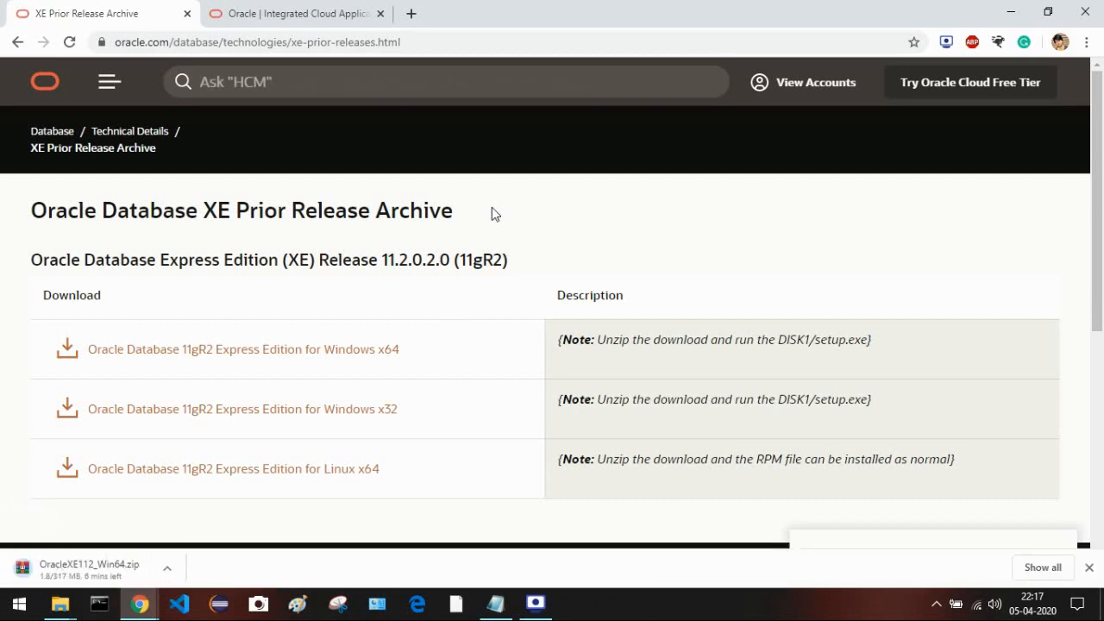
left_click(168, 569)
left_click(193, 541)
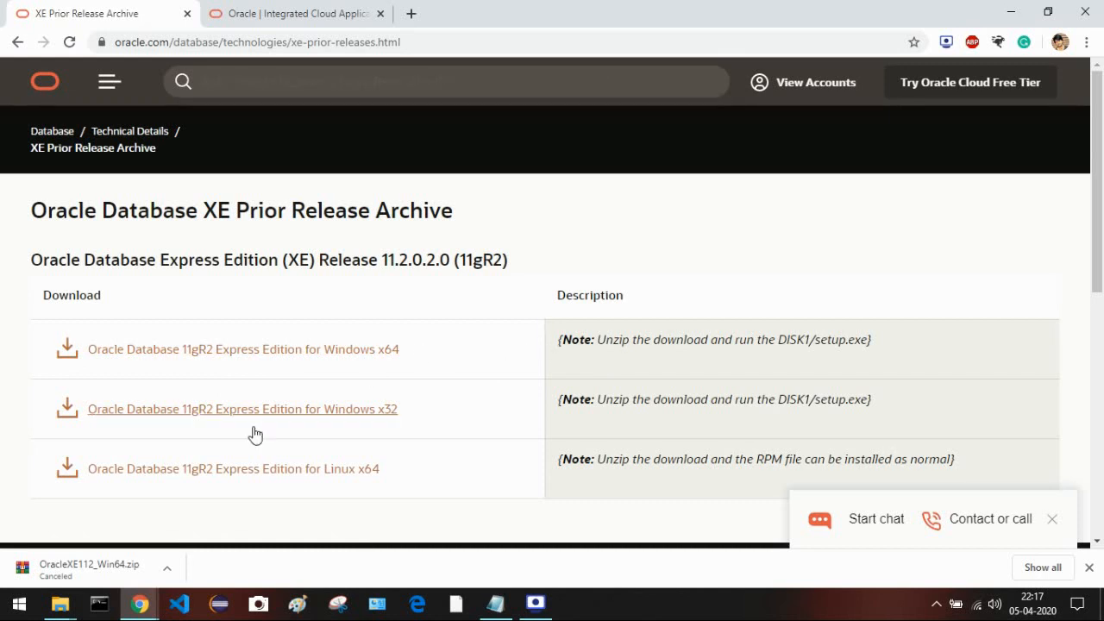
left_click(59, 604)
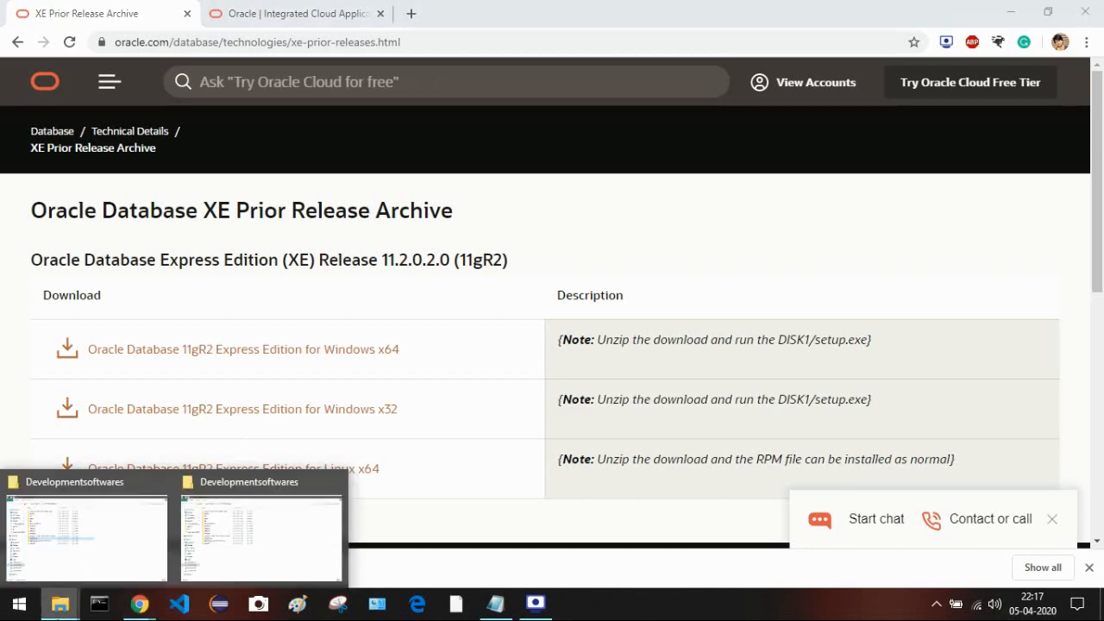
- Browse to F:\STUDY SOFTWARES\OracleXE112_Win32\DISK1 and run setup
left_click(87, 543)
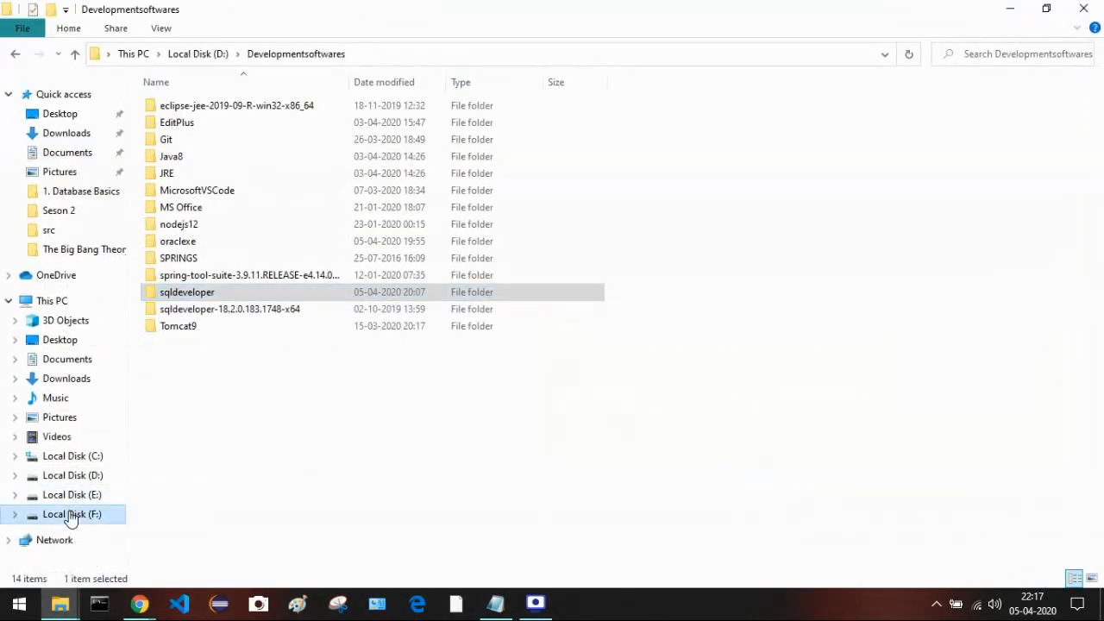
left_click(72, 515)
double_click(168, 276)
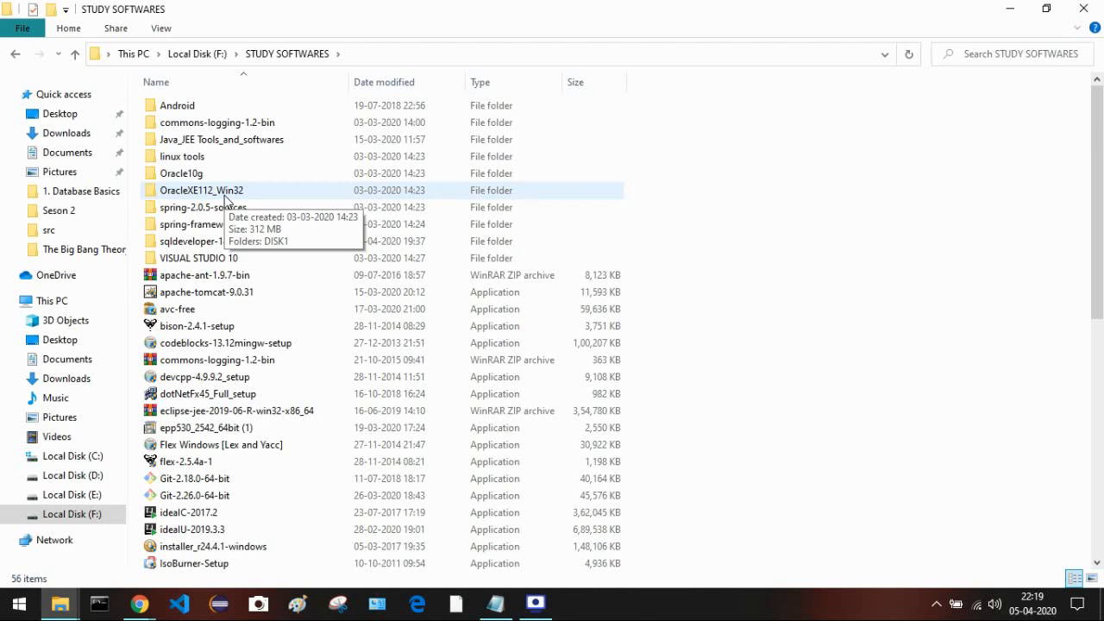
double_click(358, 194)
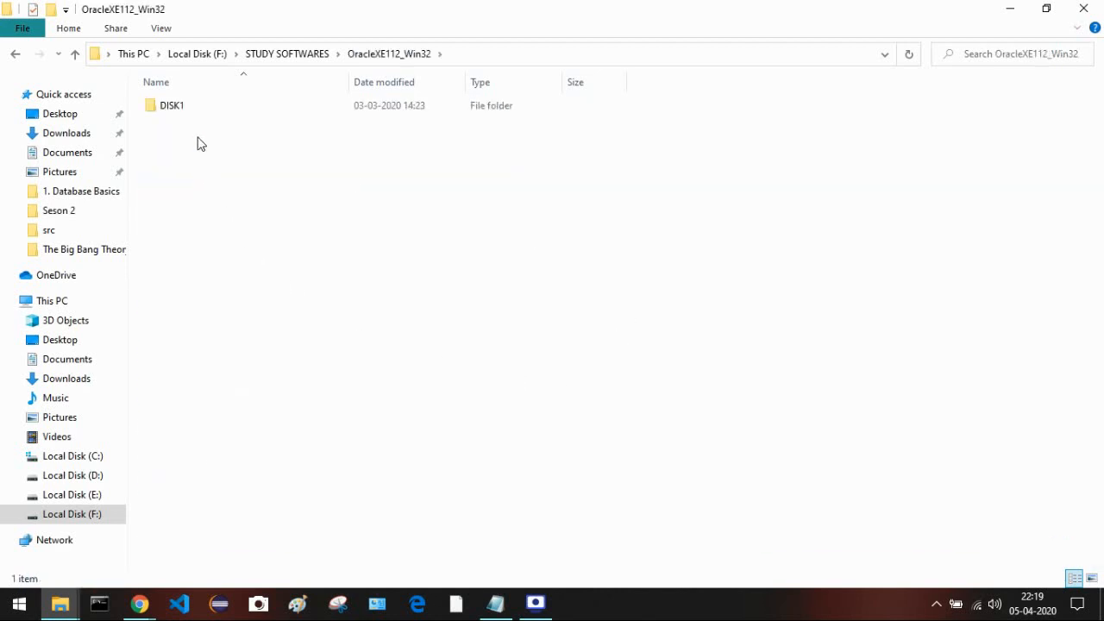
double_click(191, 110)
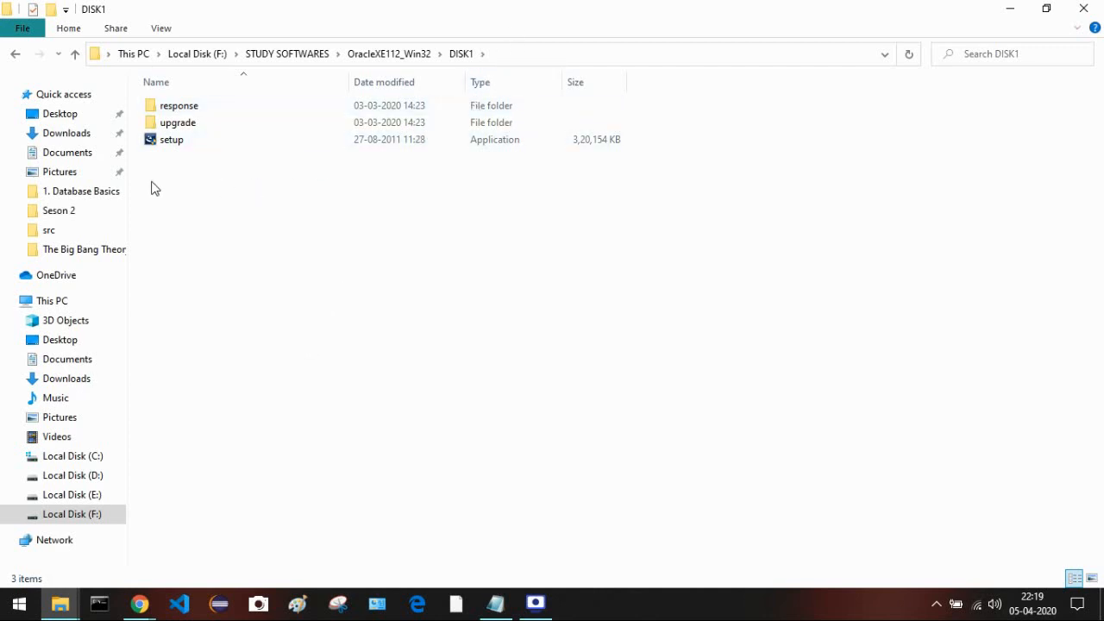
double_click(195, 147)
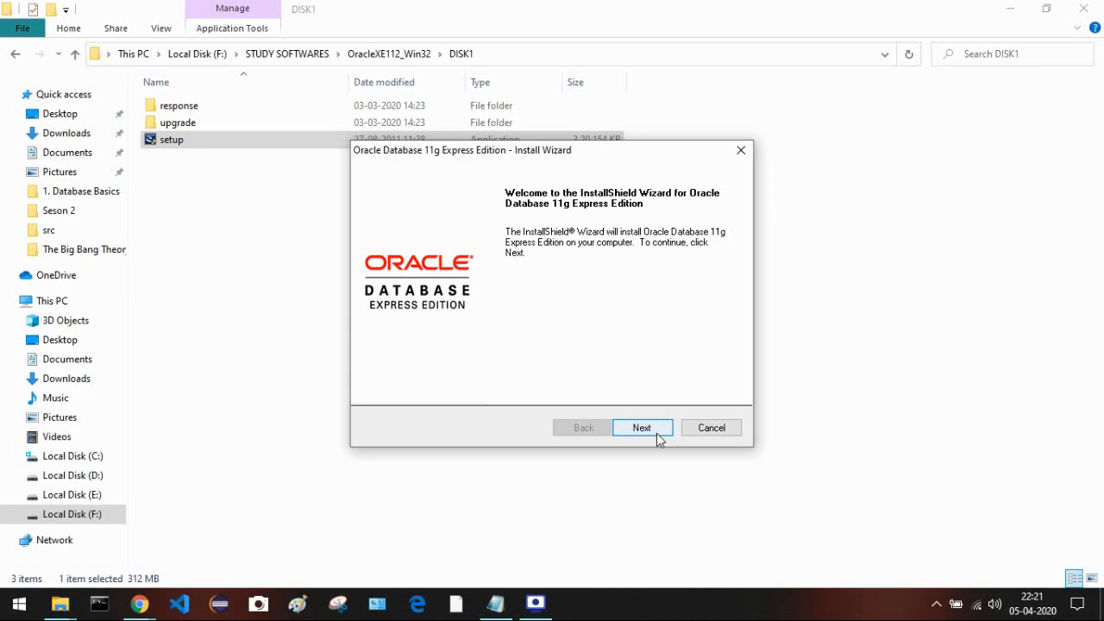
- Accept the license agreement and advance to the destination location page
left_click(656, 426)
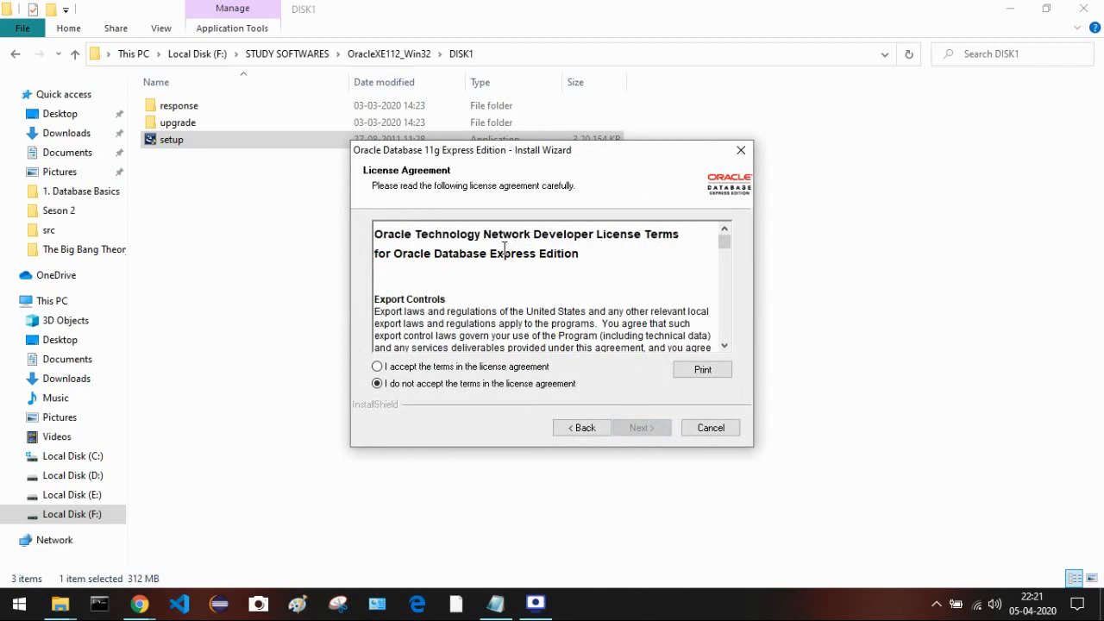
left_click(410, 376)
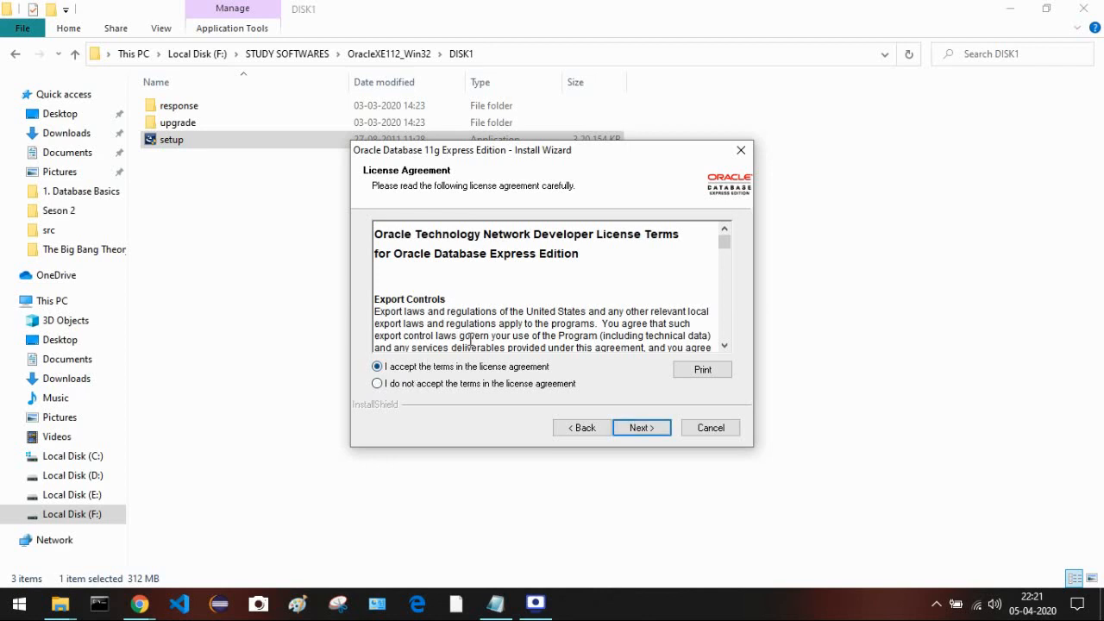
left_click(640, 428)
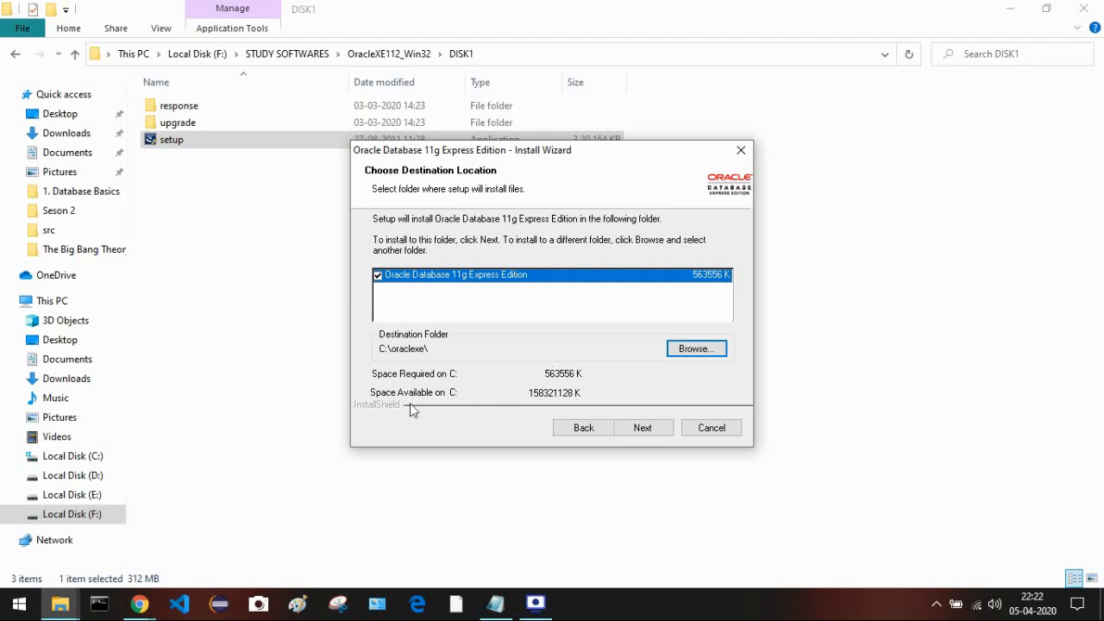
- Permanently delete the old oraclexe folder from D:\Developmentsoftwares, granting administrator permission
left_click(50, 608)
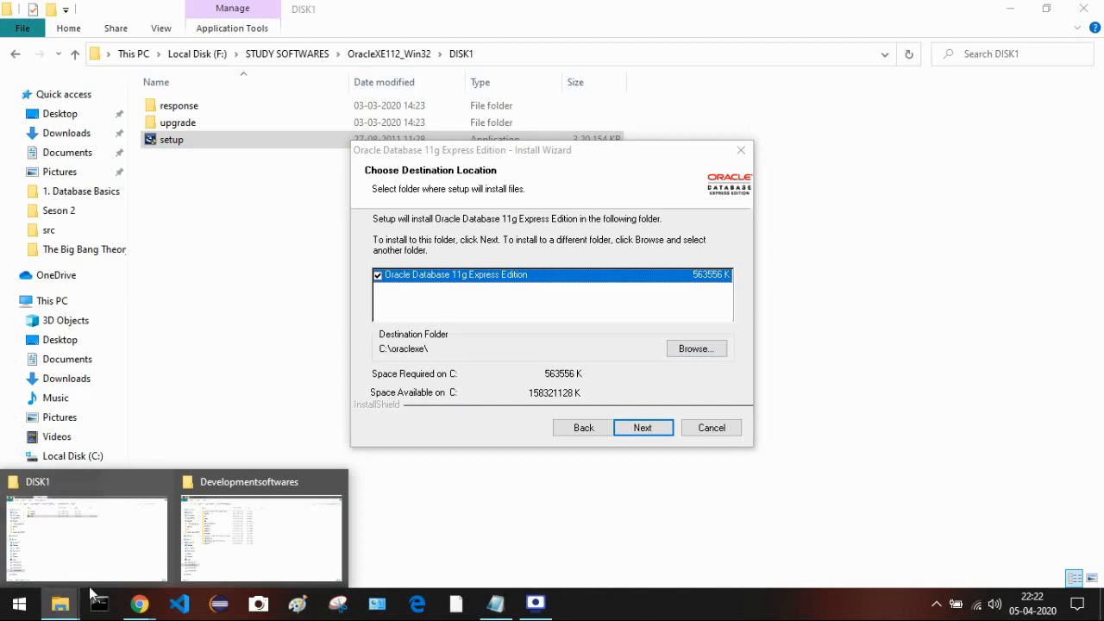
left_click(221, 531)
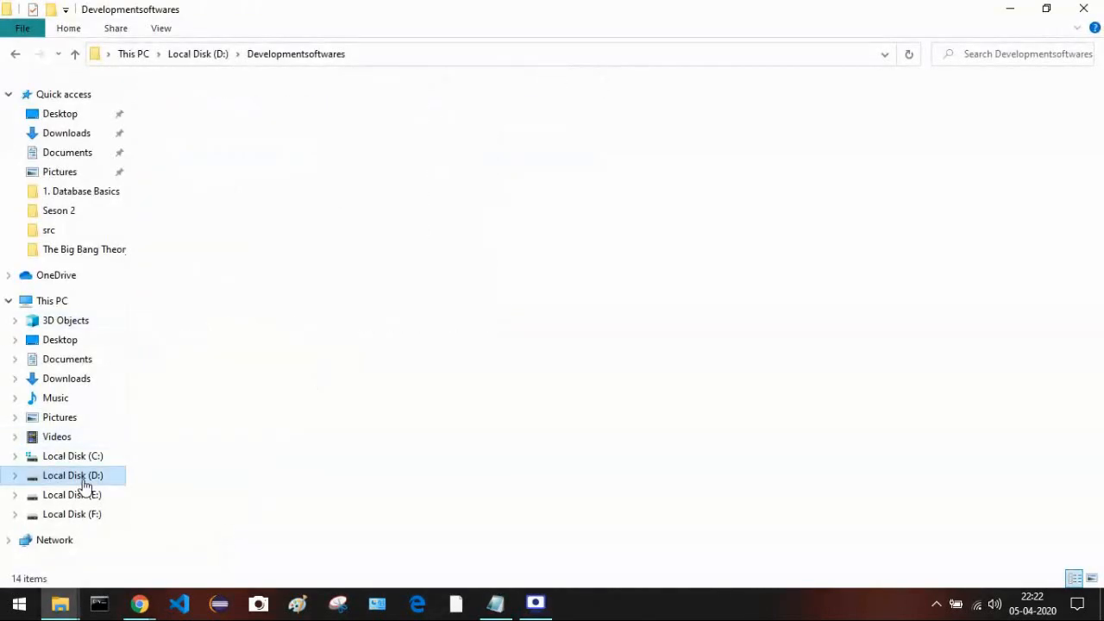
left_click(82, 479)
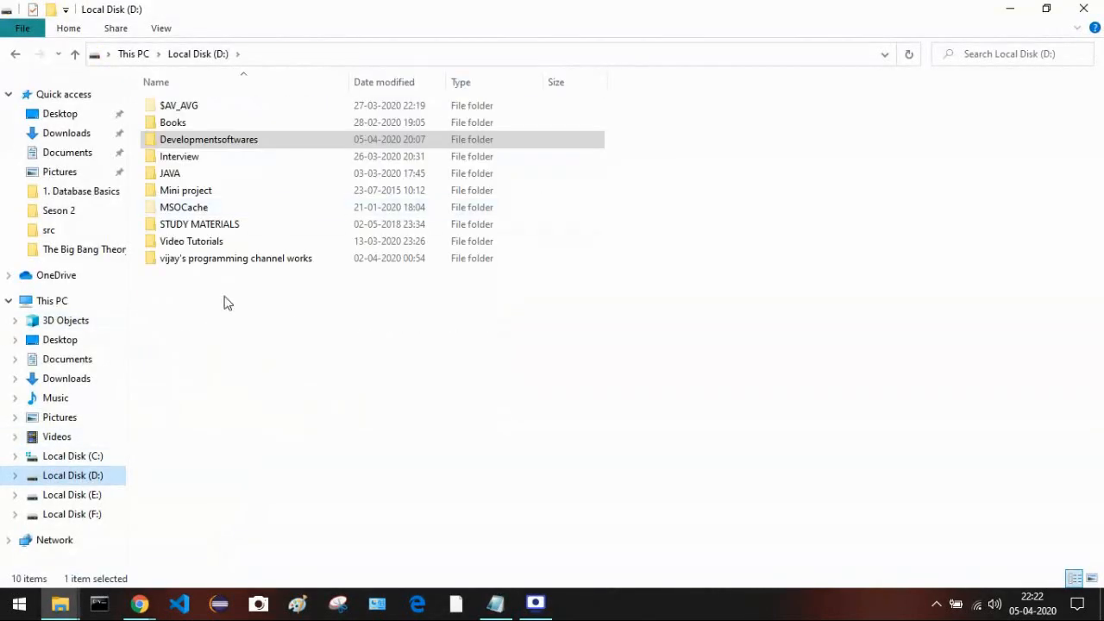
double_click(191, 141)
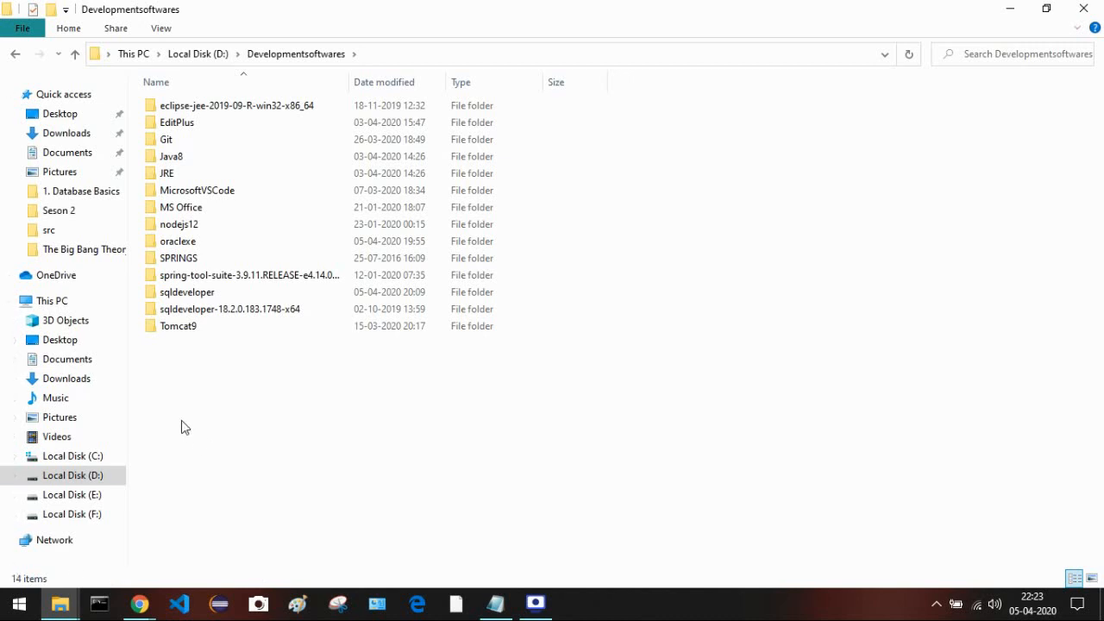
left_click(174, 247)
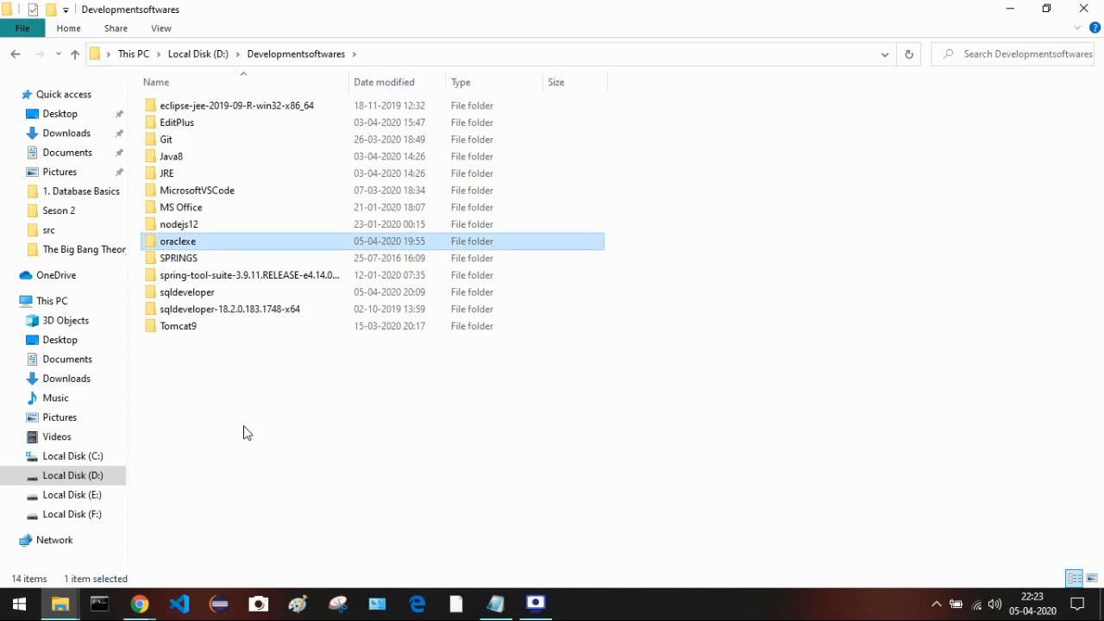
key("shift+Delete")
key("Return")
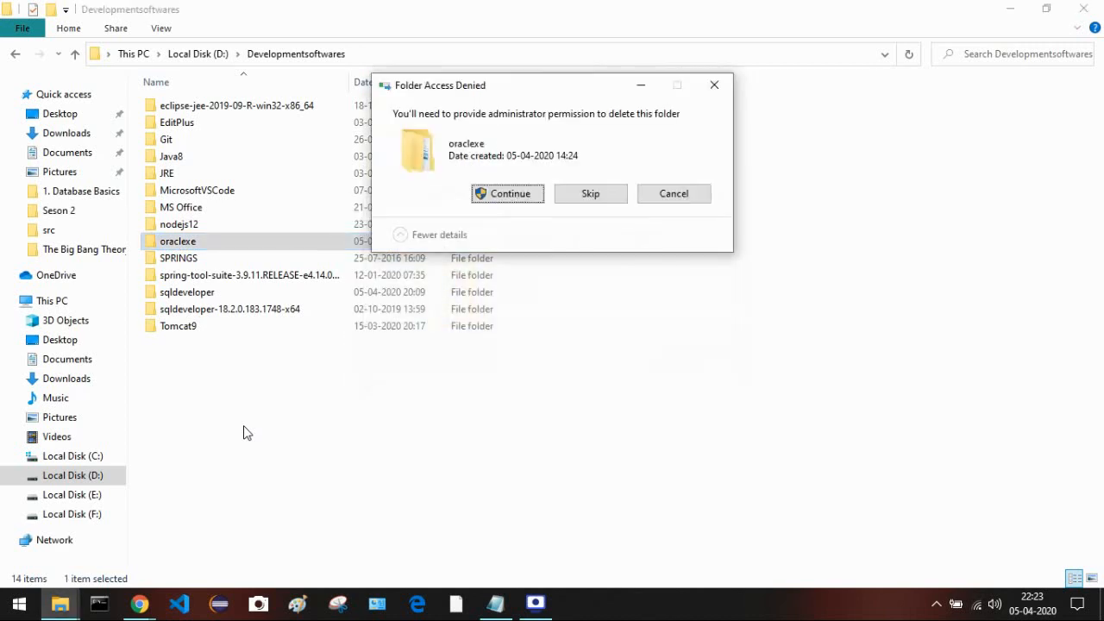
left_click(493, 197)
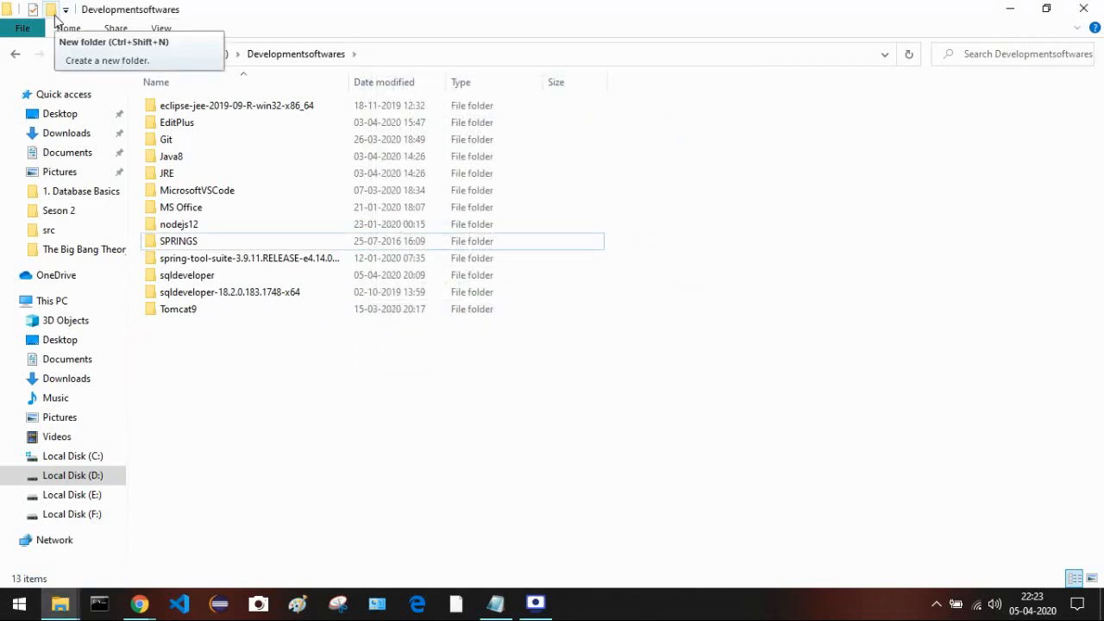
- Create a new folder named oracleexe, copy its path, and return to the installer
left_click(52, 10)
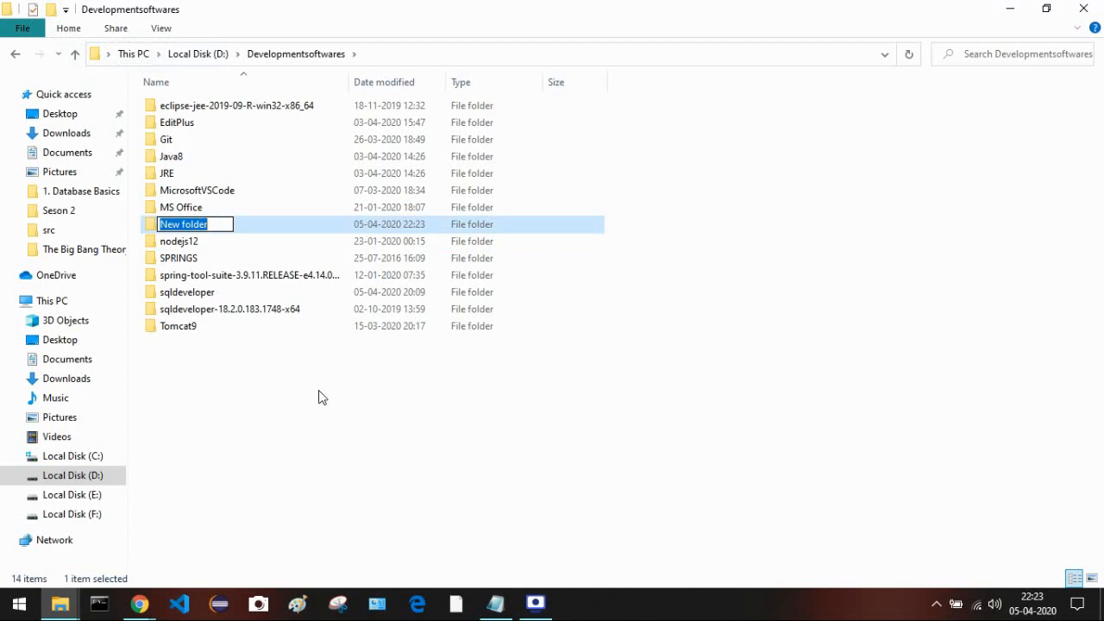
type("or")
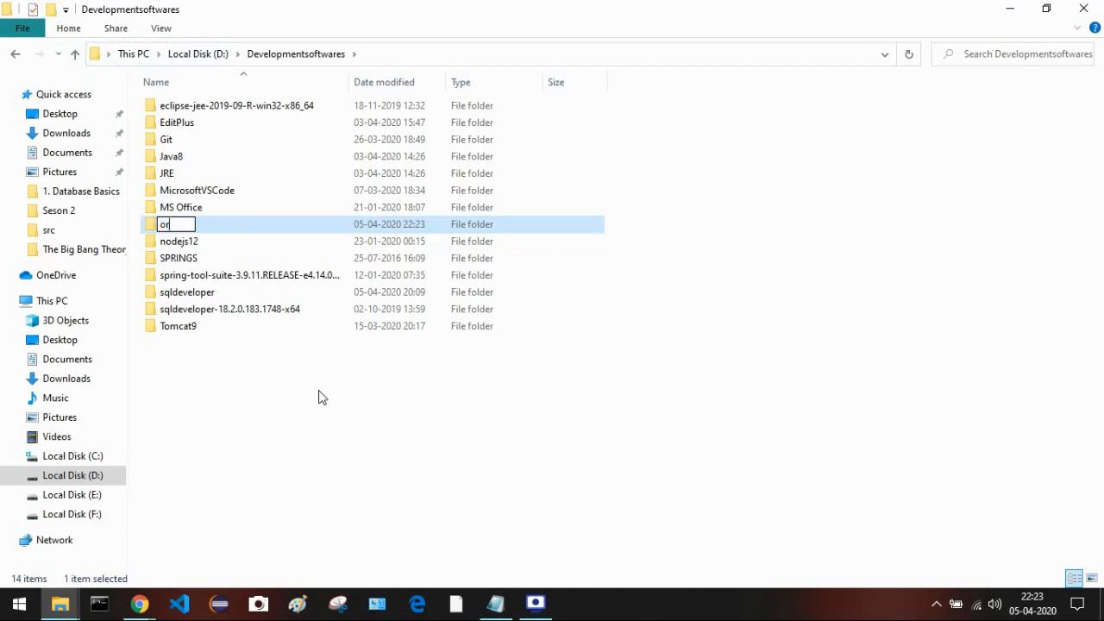
type("acleexe")
key("Return")
key("Return")
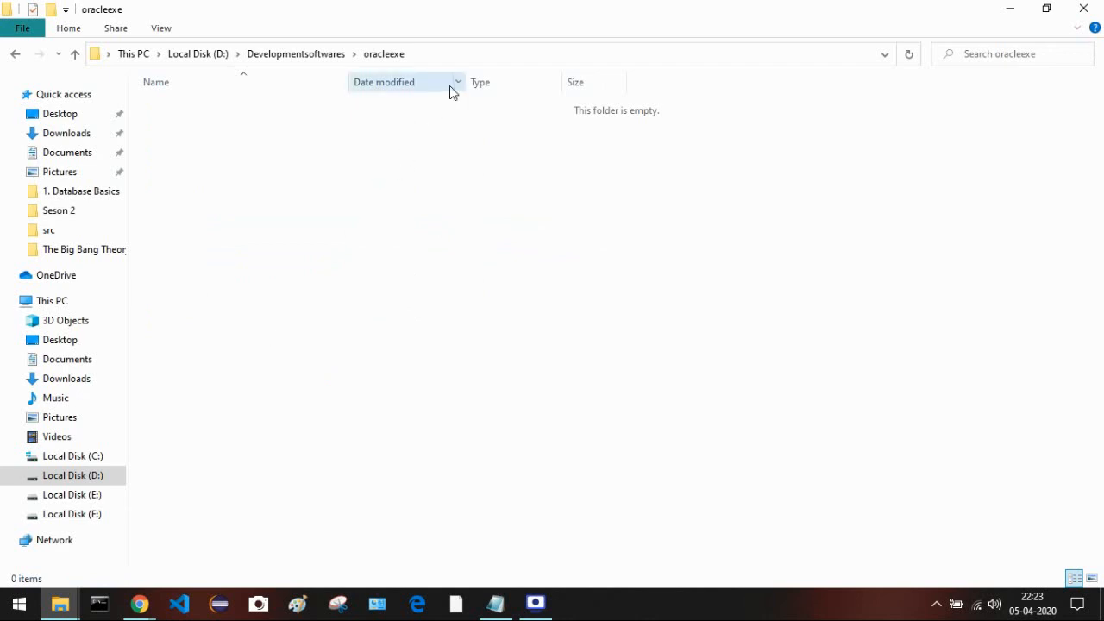
left_click(544, 55)
key("ctrl+c")
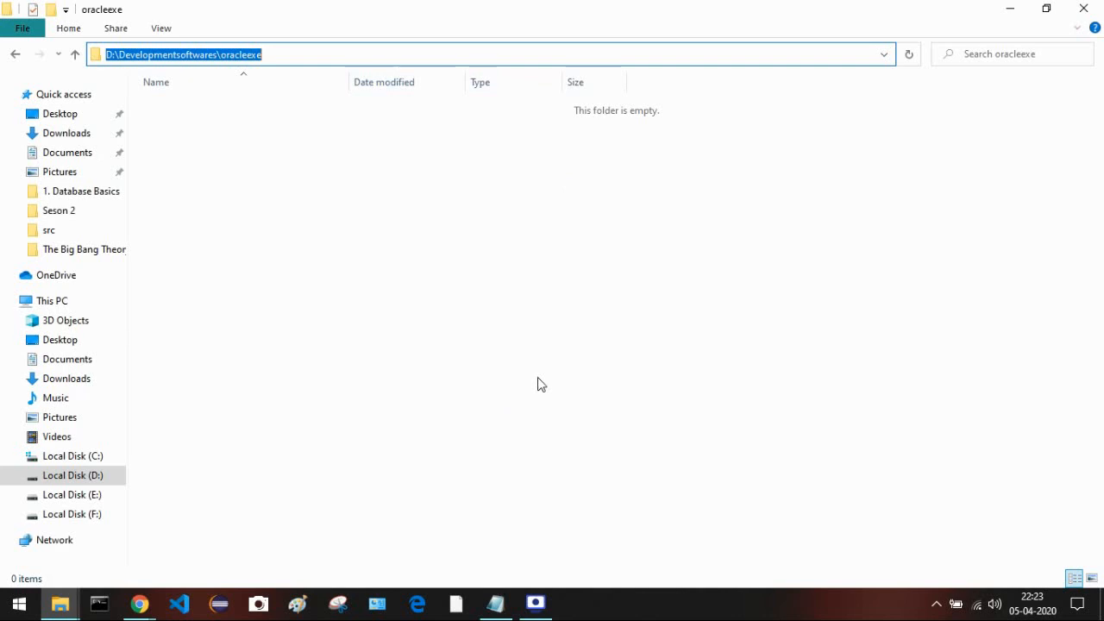
key("alt+Tab")
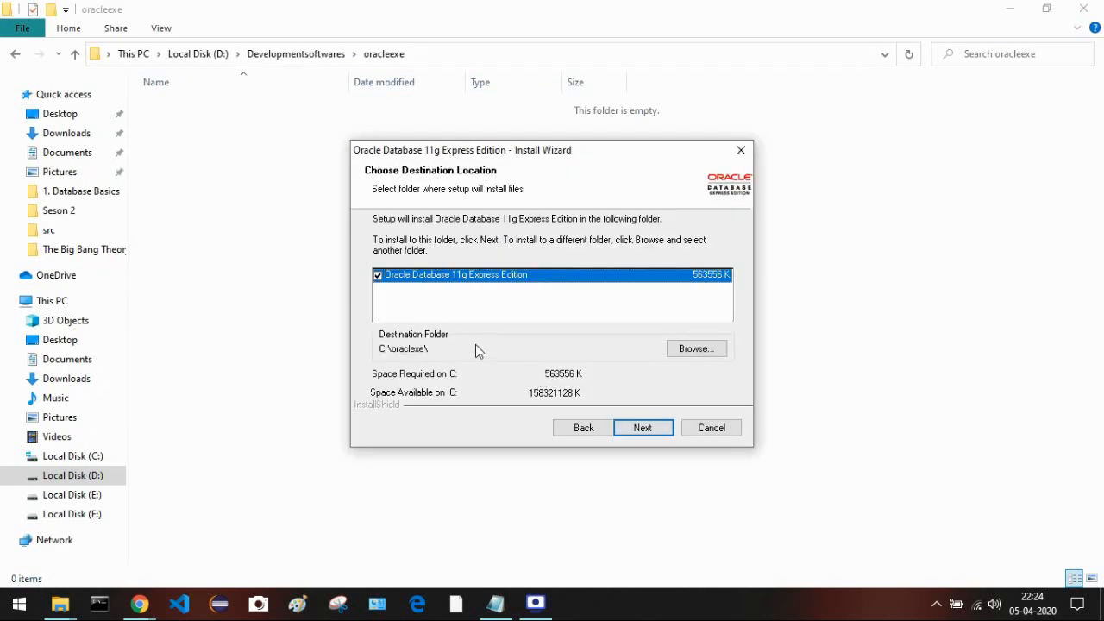
- Change the install destination to D:\Developmentsoftwares\oracleexe
left_click(684, 350)
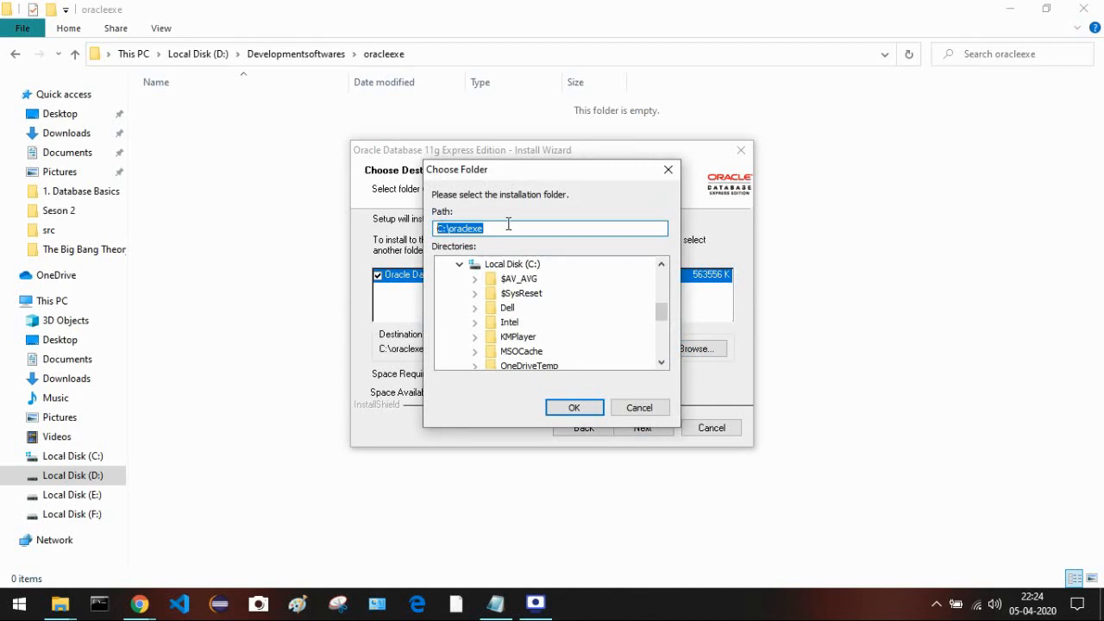
key("ctrl+v")
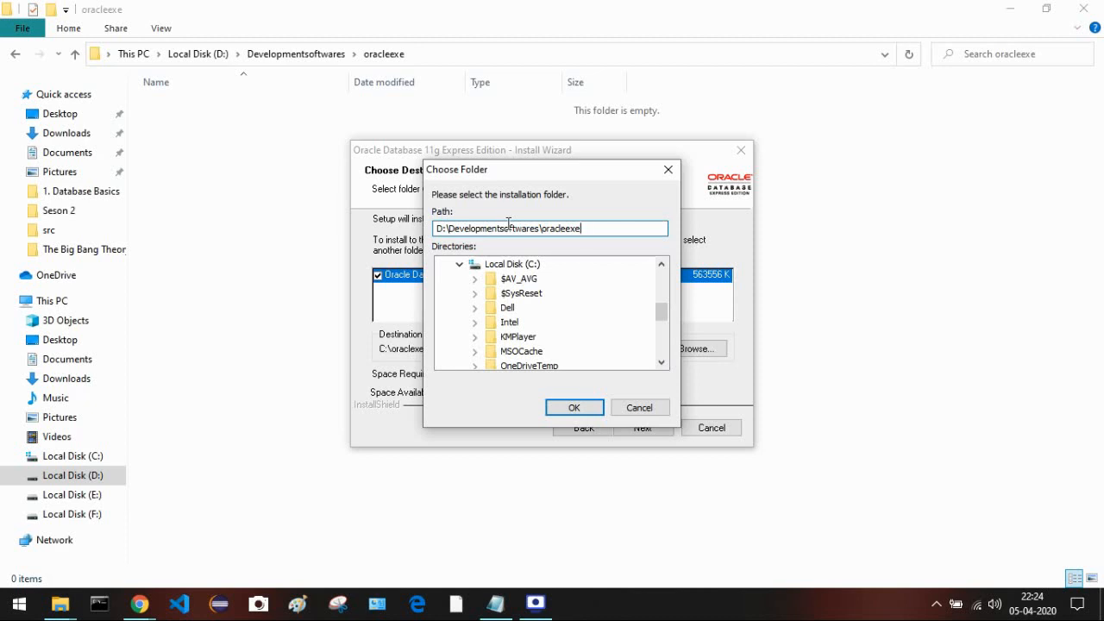
left_click(588, 401)
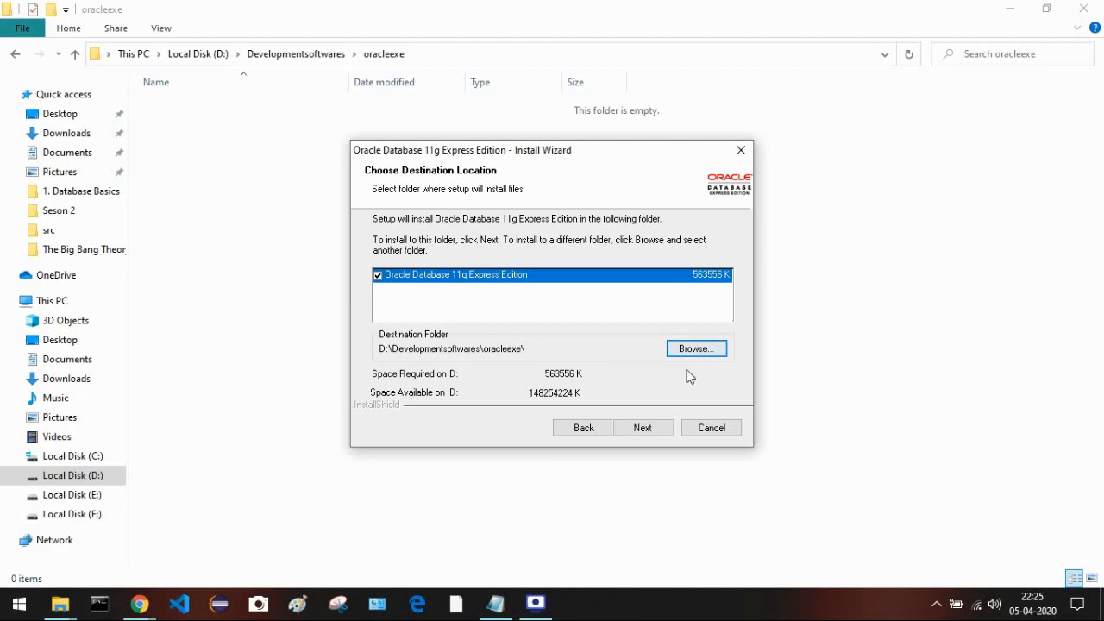
- Enter the SYS/SYSTEM database password and type the same password to confirm it
left_click(642, 426)
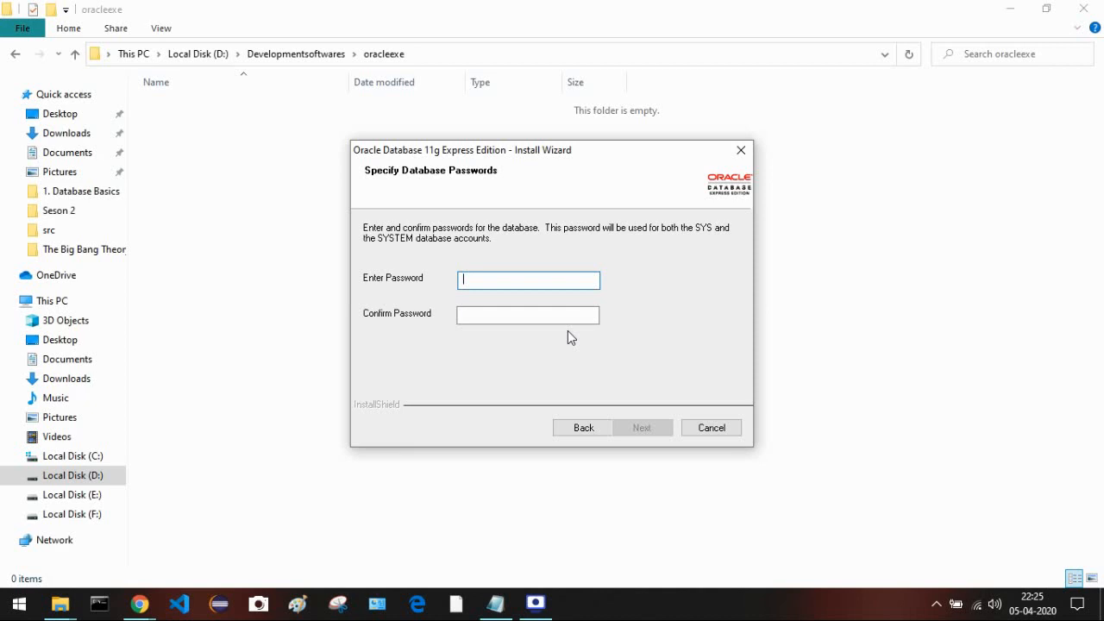
type("12345678")
key("Tab")
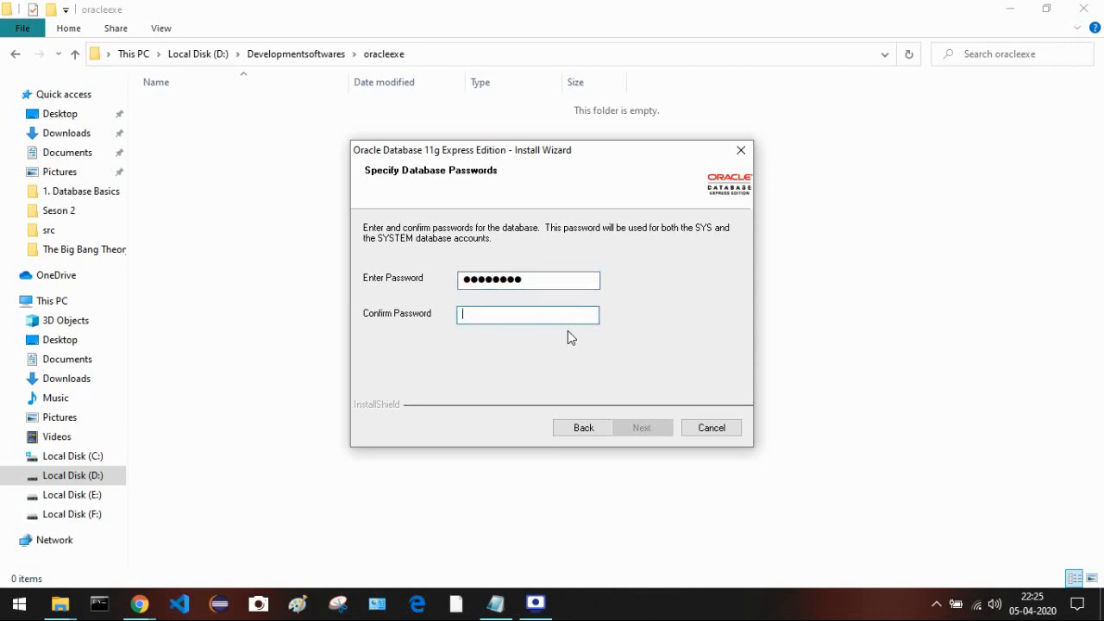
type("1234")
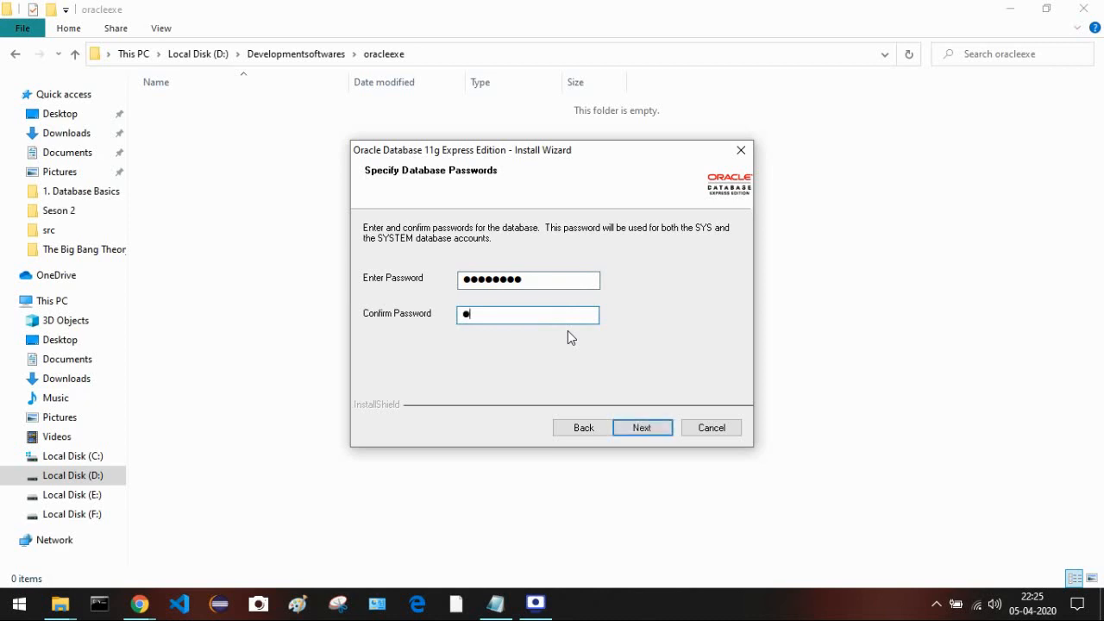
type("5678")
- Advance to the Summary page listing D:\Developmentsoftwares\oracleexe\ and ports 1521, 2030, 8080
left_click(645, 427)
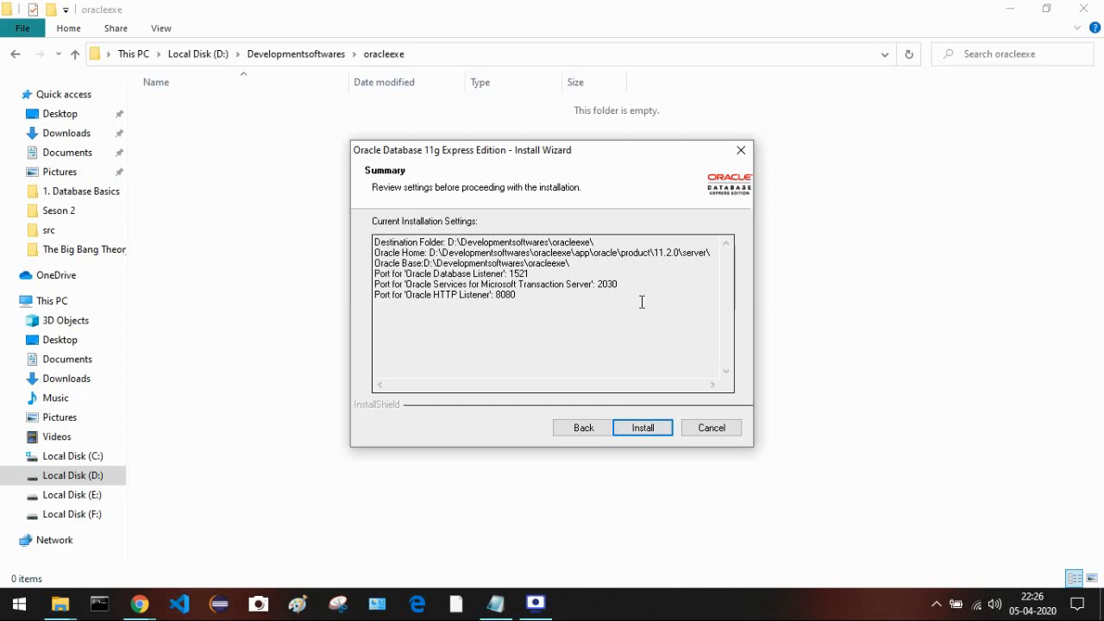
- Start installing Oracle Database 11g Express Edition from the Summary page
left_click(657, 429)
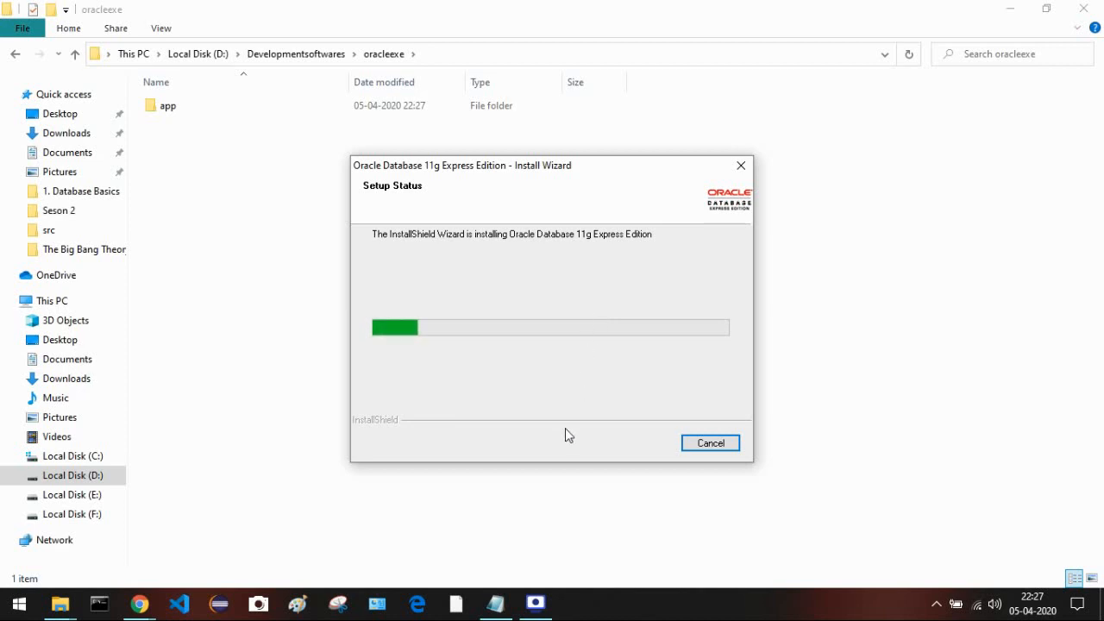
left_click(537, 601)
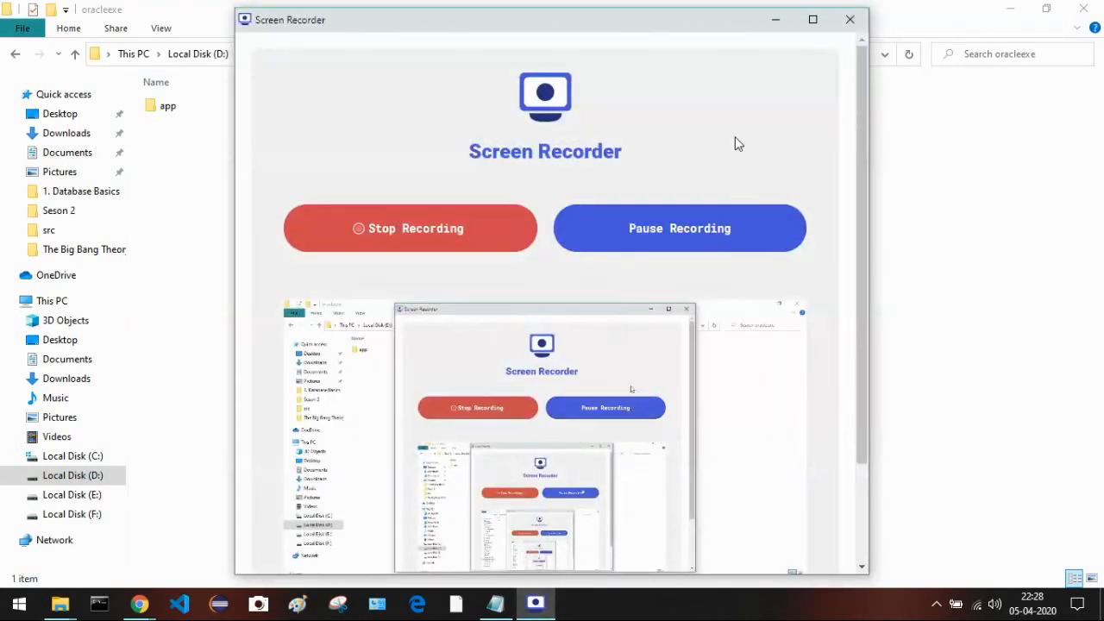
left_click(775, 18)
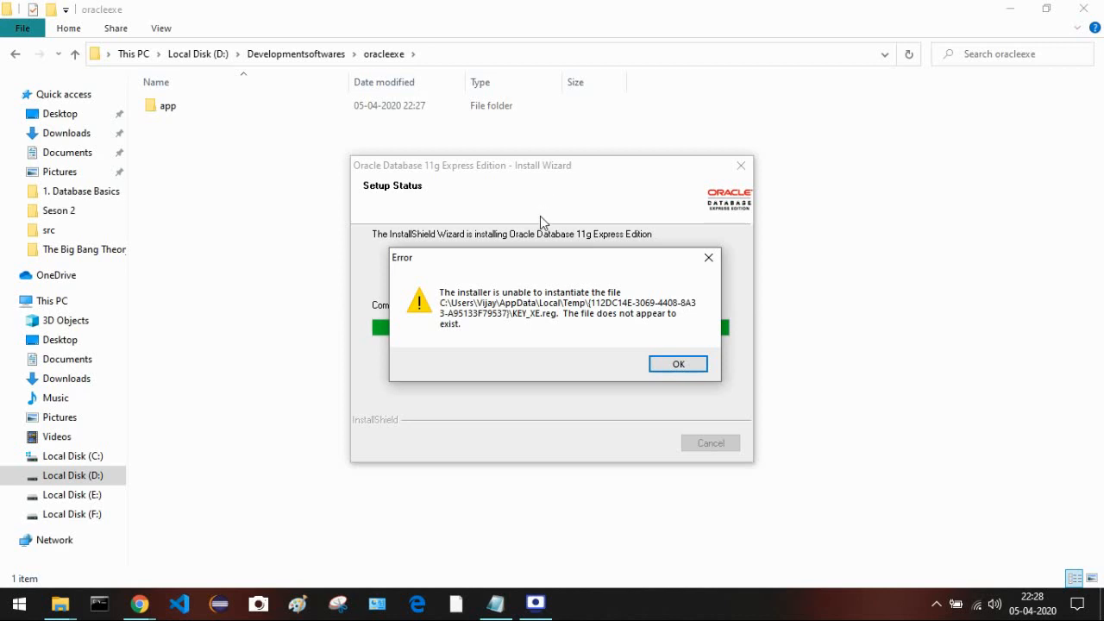
- Dismiss the KEY_XE.reg missing-file error so service creation continues
left_click(656, 362)
left_click(659, 369)
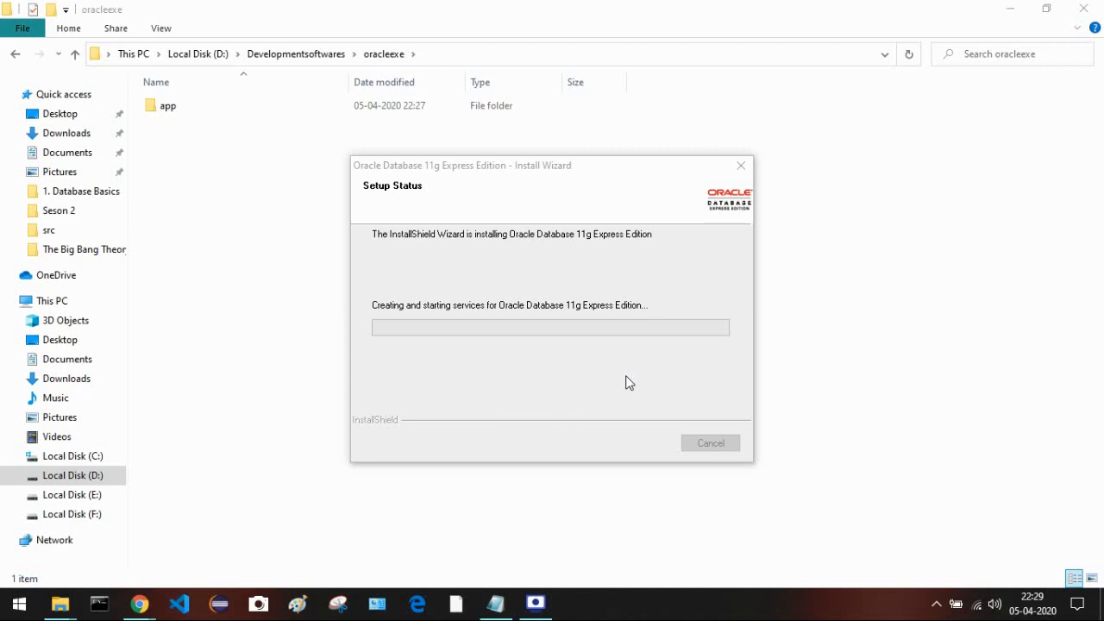
- Minimize the Screen Recorder and finish the completed InstallShield wizard
left_click(542, 609)
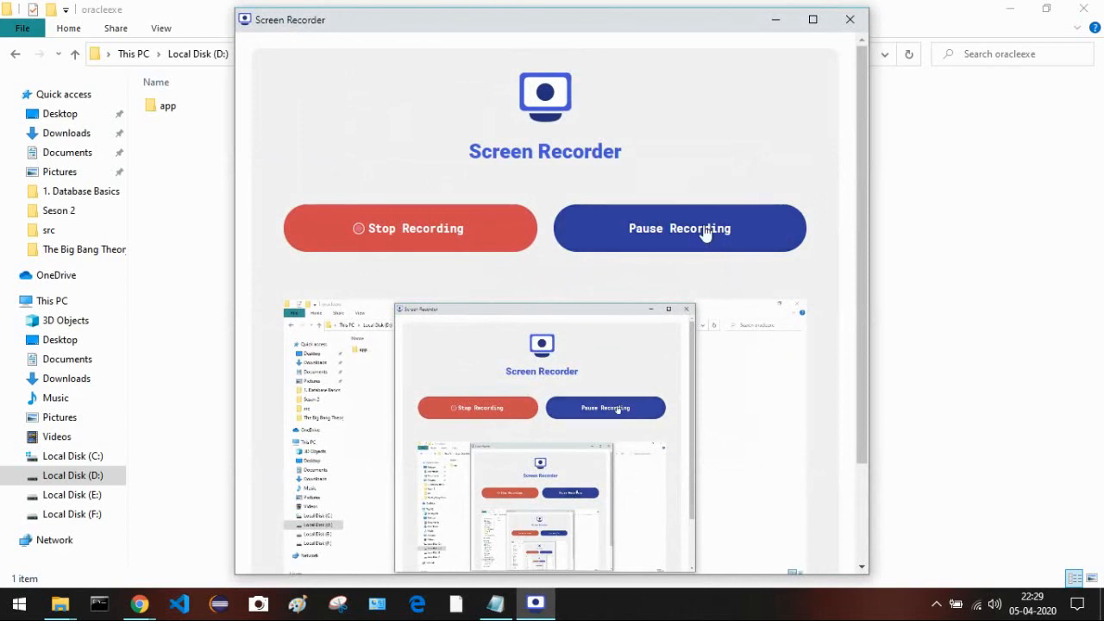
left_click(774, 19)
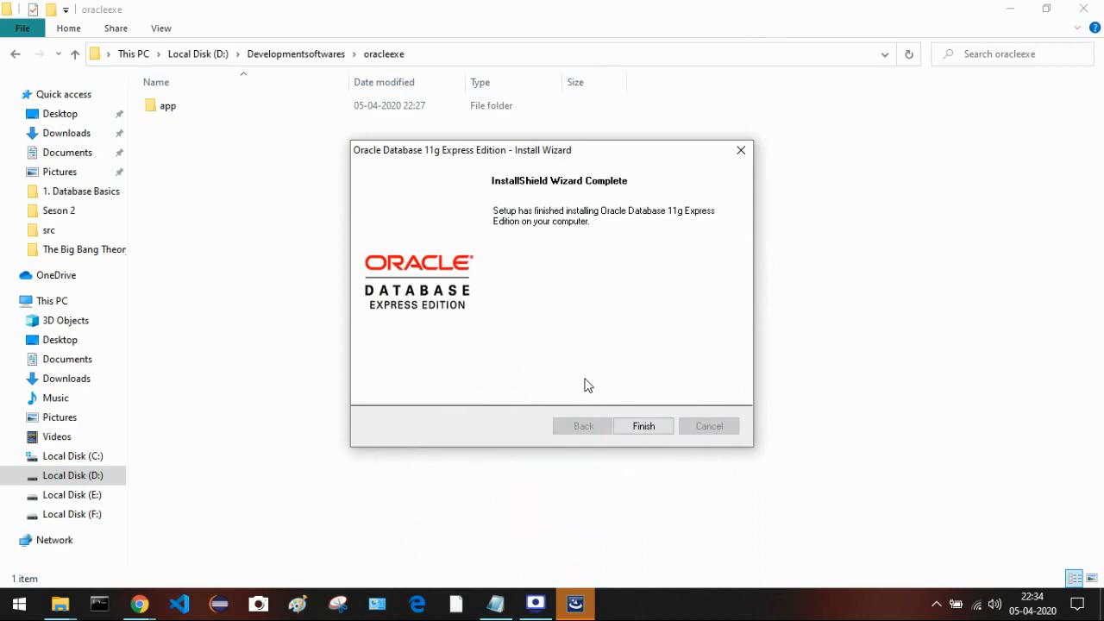
left_click(642, 428)
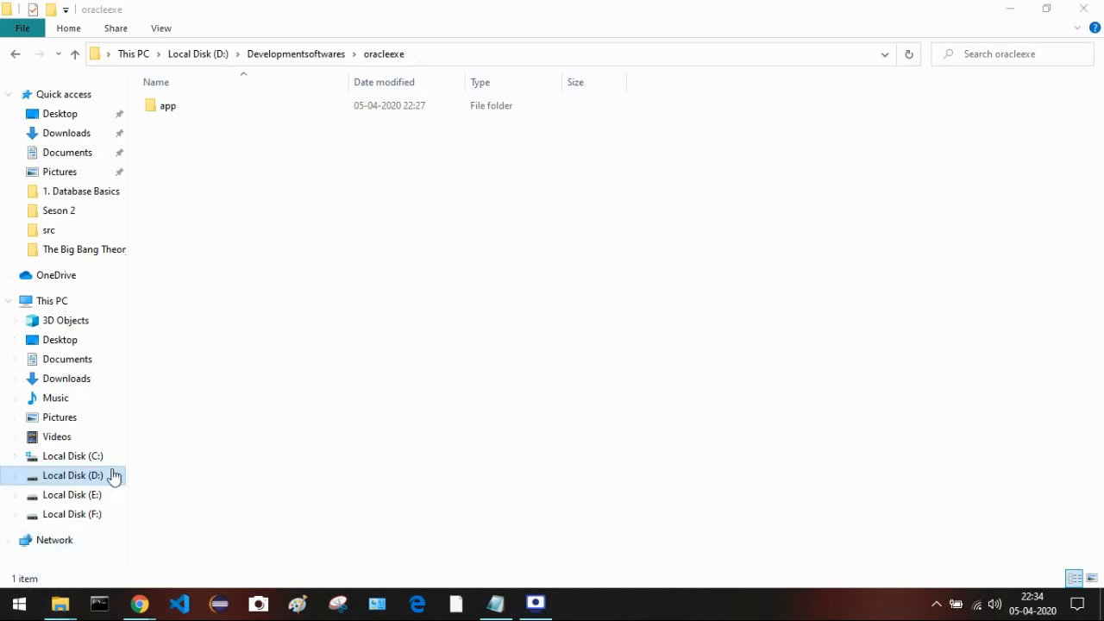
- Search the Start menu for 'run sql' and launch Run SQL Command Line
key("super")
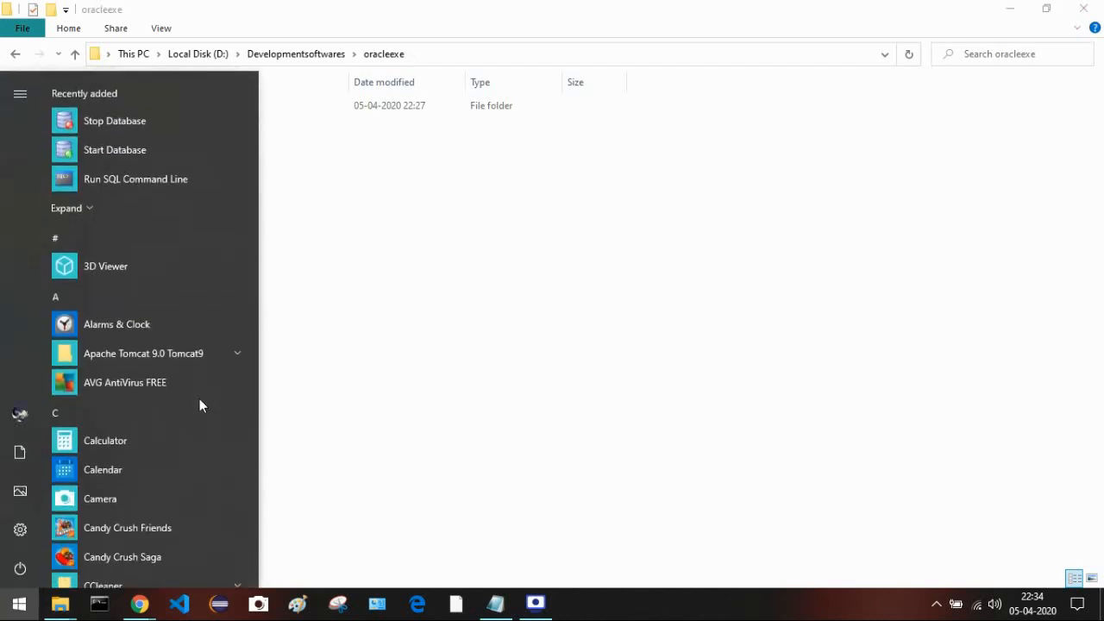
type("run")
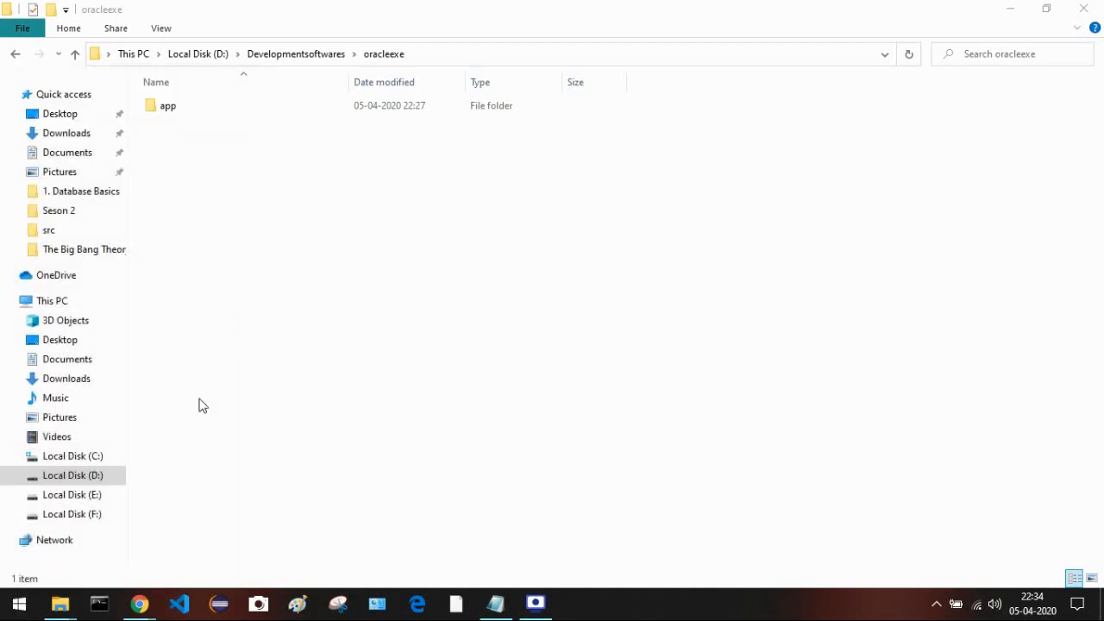
type(" sql")
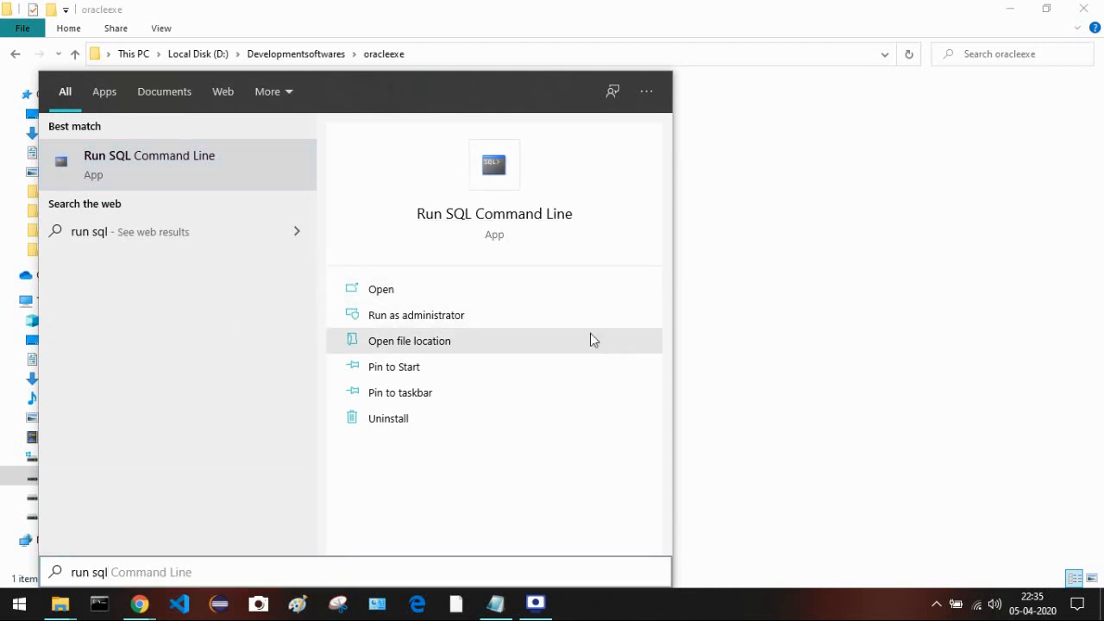
left_click(580, 312)
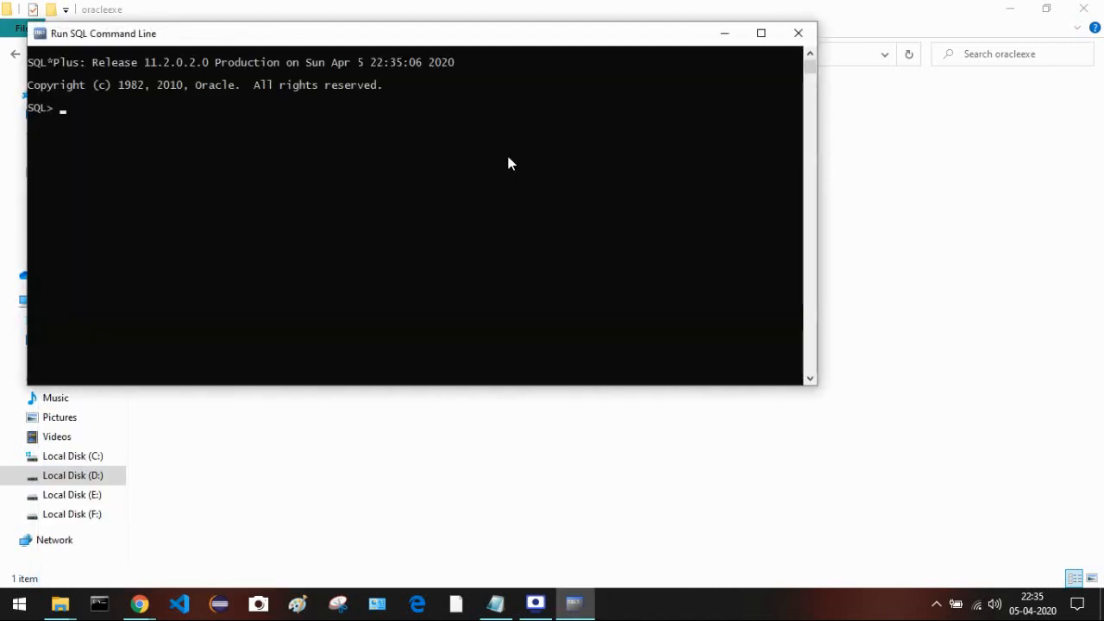
- Run connect; in SQL*Plus and log in as user system with its password
left_click_drag(483, 39, 629, 148)
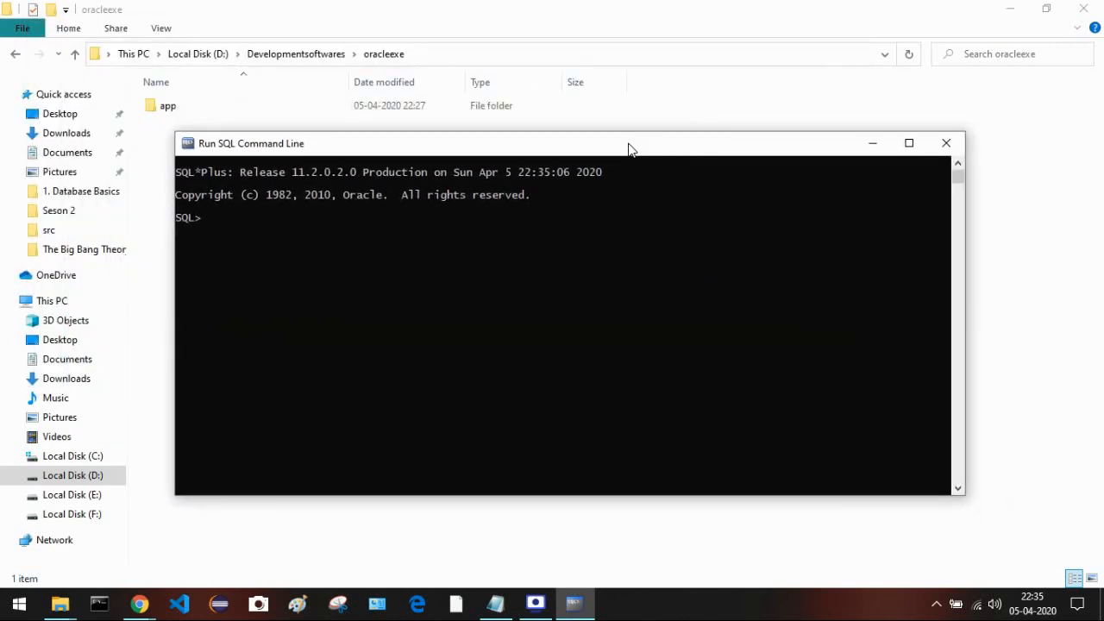
type("connec")
type("t;")
key("Return")
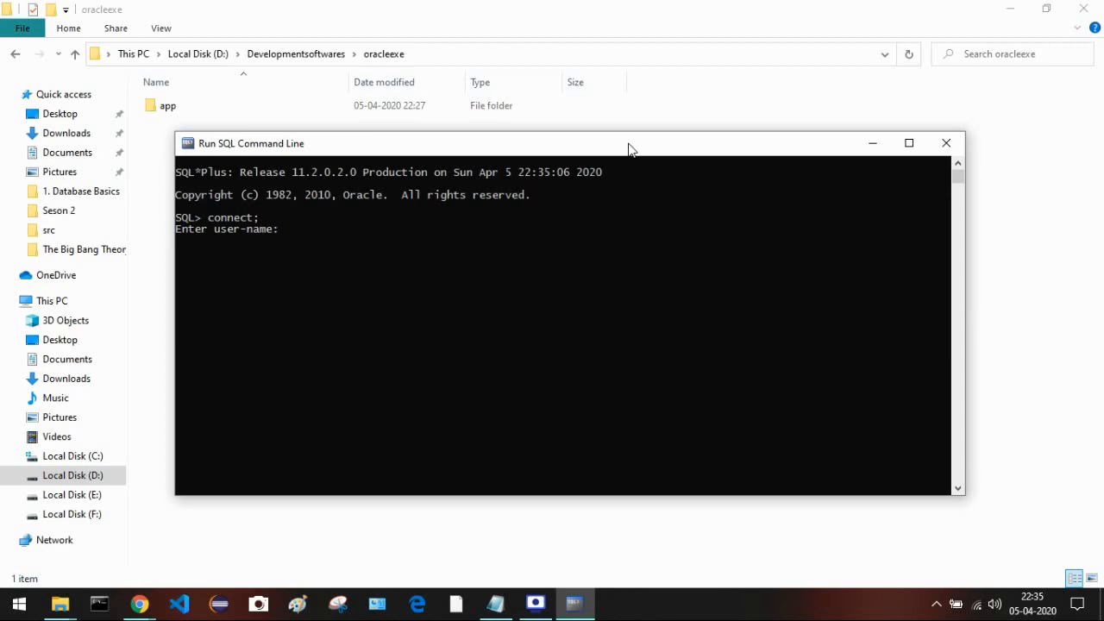
type("system")
key("Return")
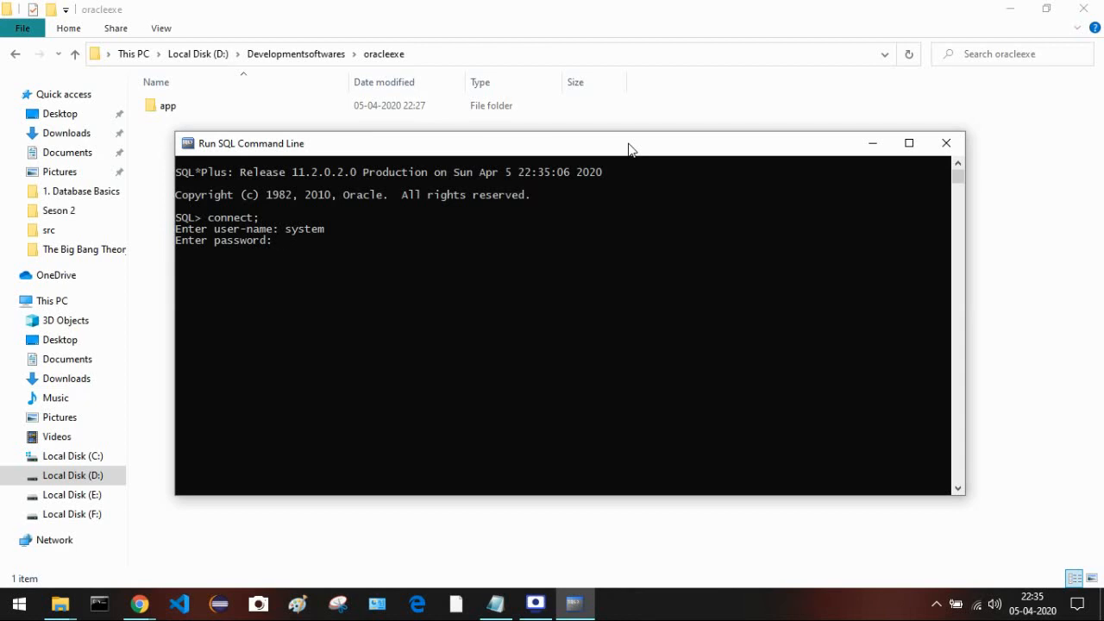
key("Return")
- Run select * from v$version; to show the Express Edition 11.2.0.2.0 banner
type("select")
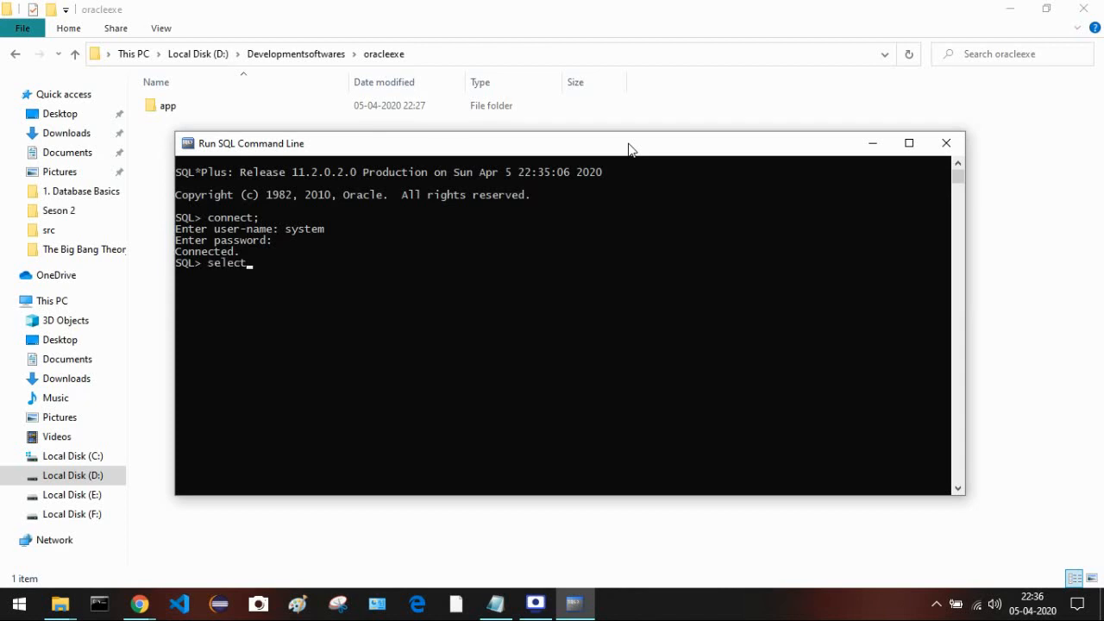
type(" * from")
type("v$versr")
key("BackSpace")
type("ion;")
key("Return")
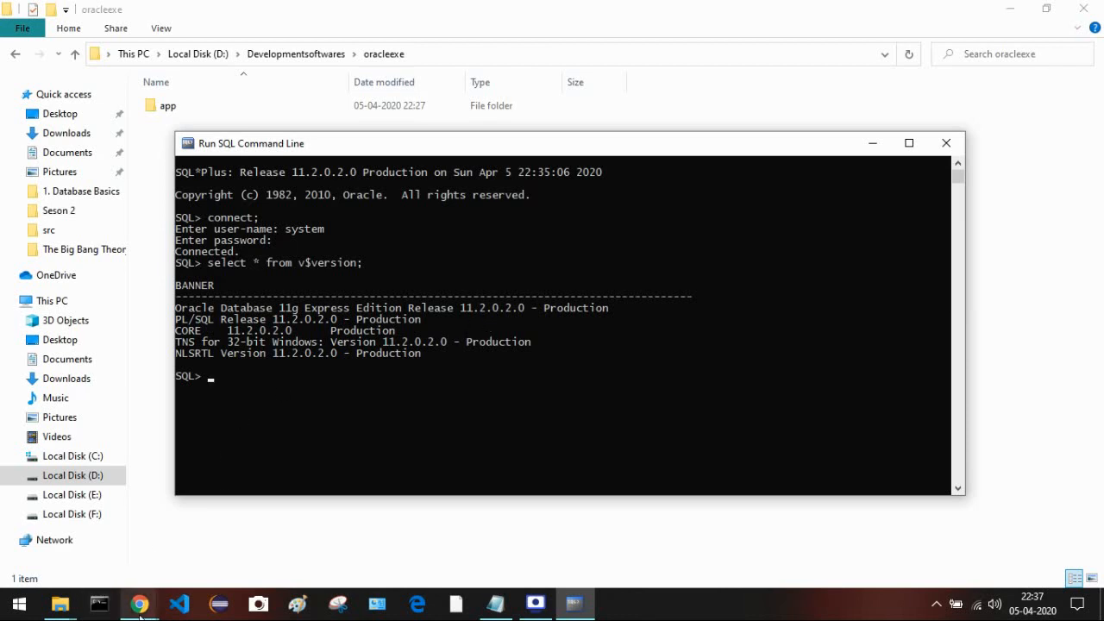
- Bring the Oracle page forward in Chrome and go to Oracle Software Downloads
mouse_move(139, 603)
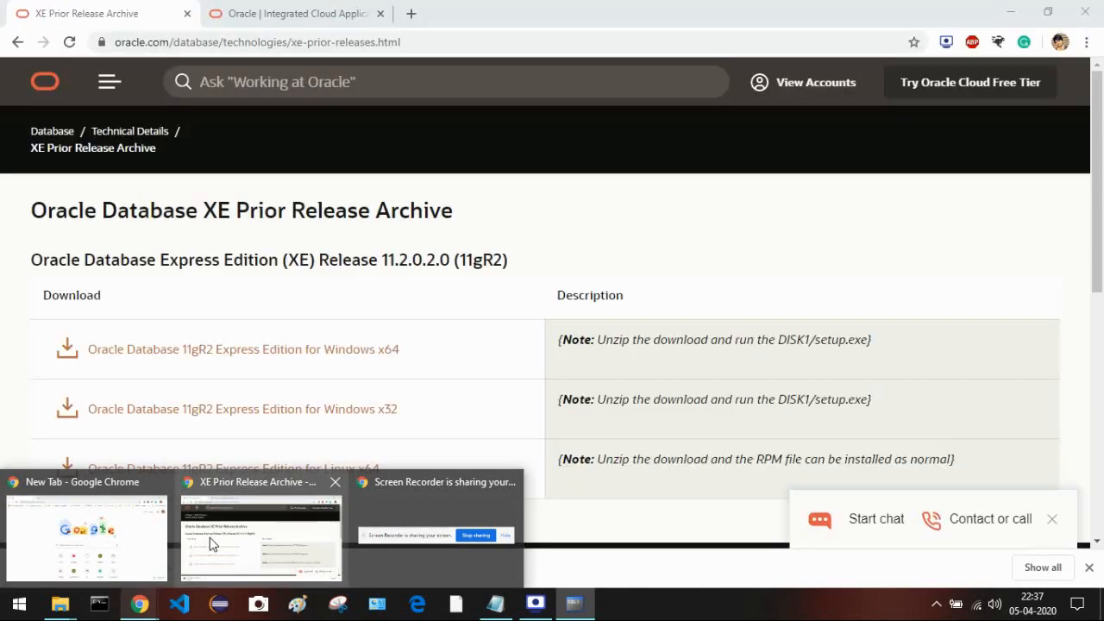
left_click(211, 543)
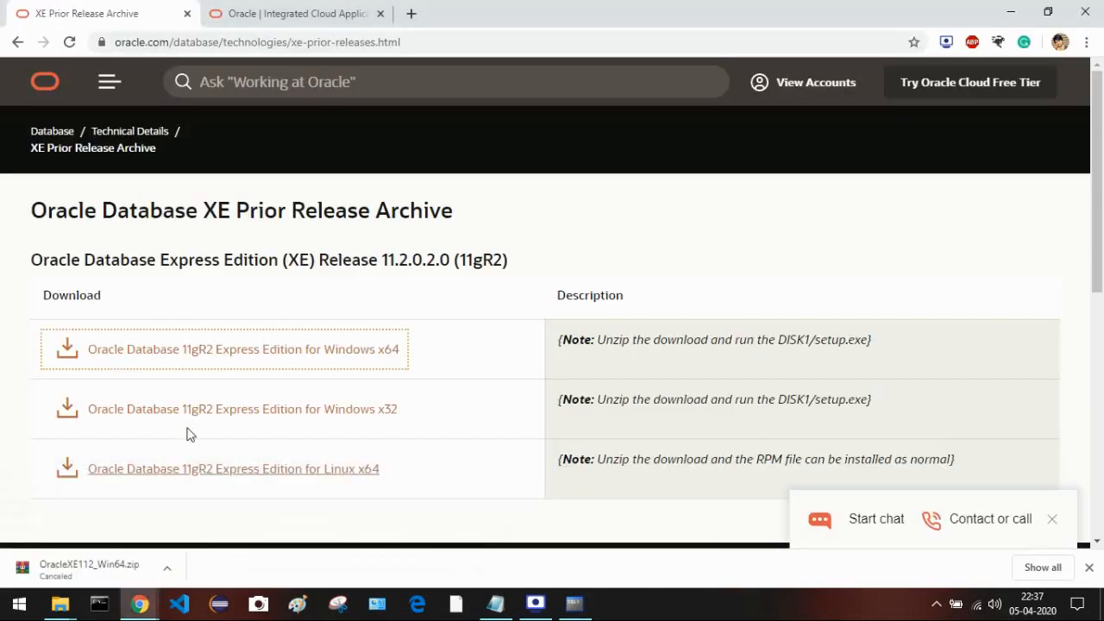
left_click(107, 82)
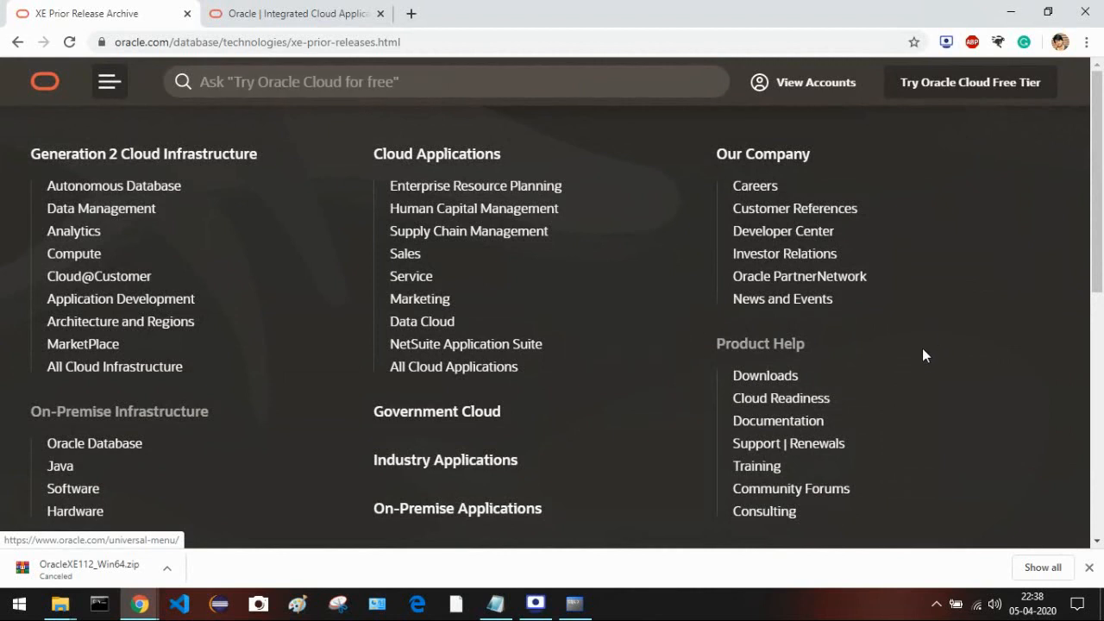
left_click(775, 378)
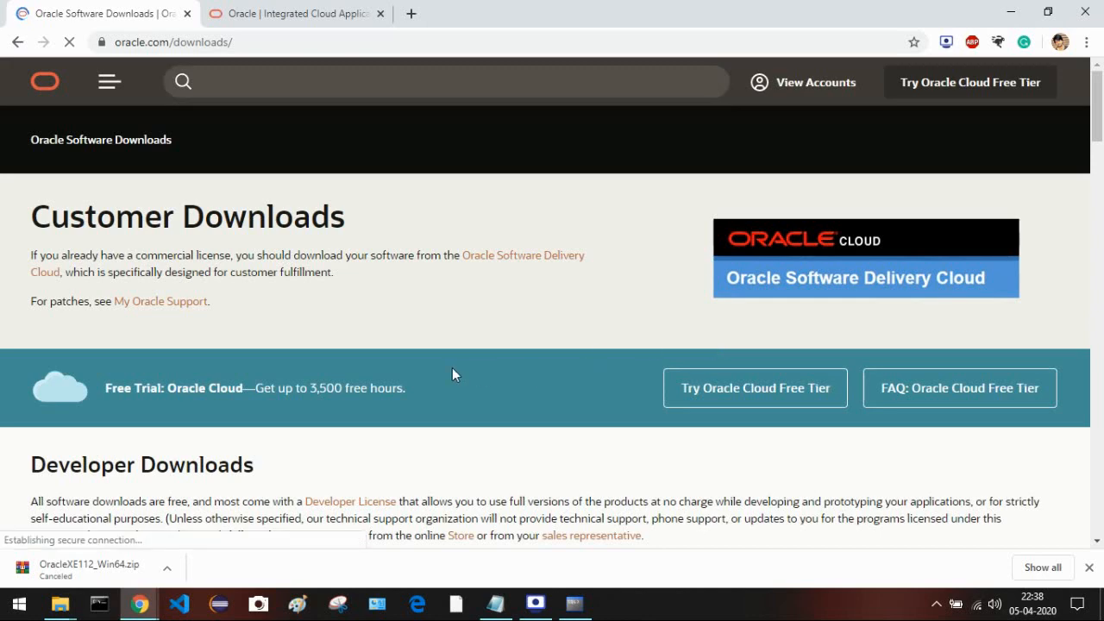
- From the Developer Tools section, open the SQL Developer download page
scroll(448, 375, "down", 2)
scroll(449, 376, "down", 2)
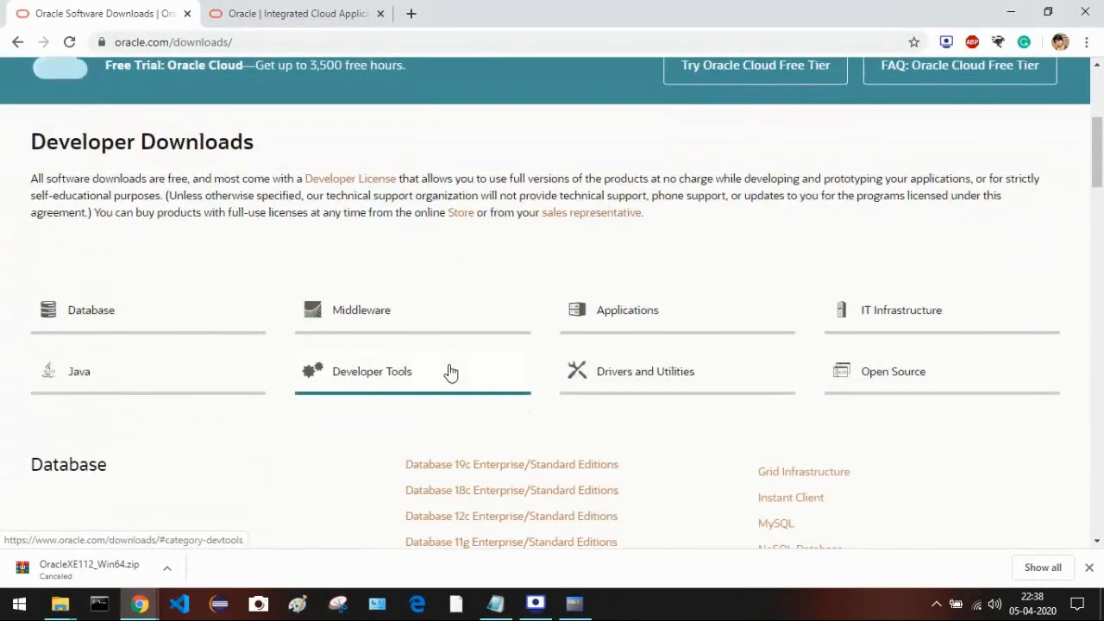
left_click(357, 381)
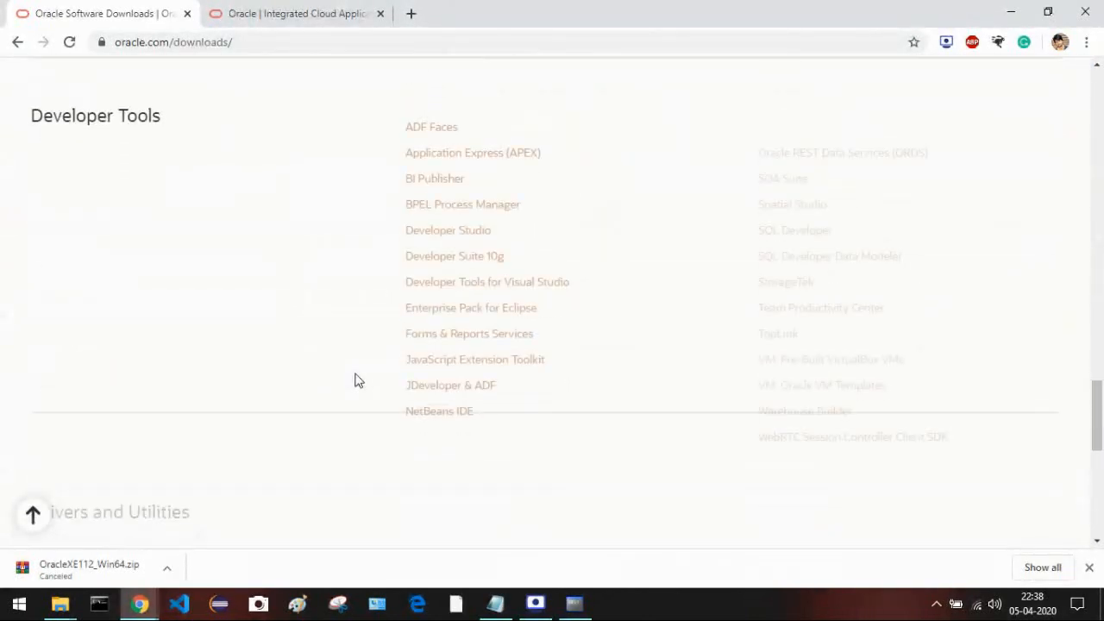
left_click(1088, 567)
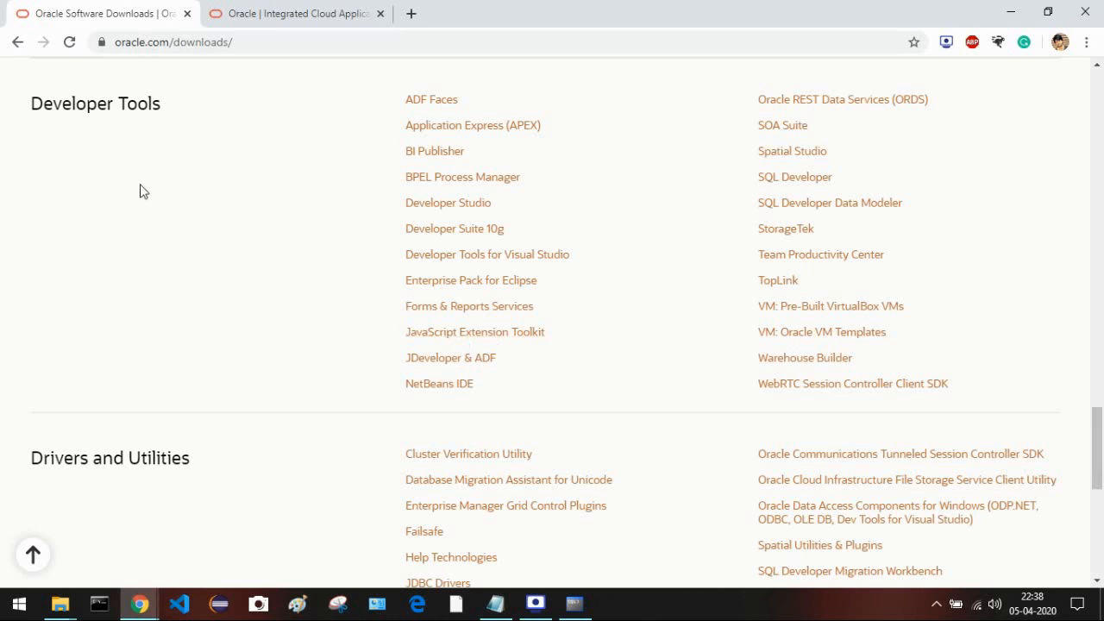
left_click(814, 183)
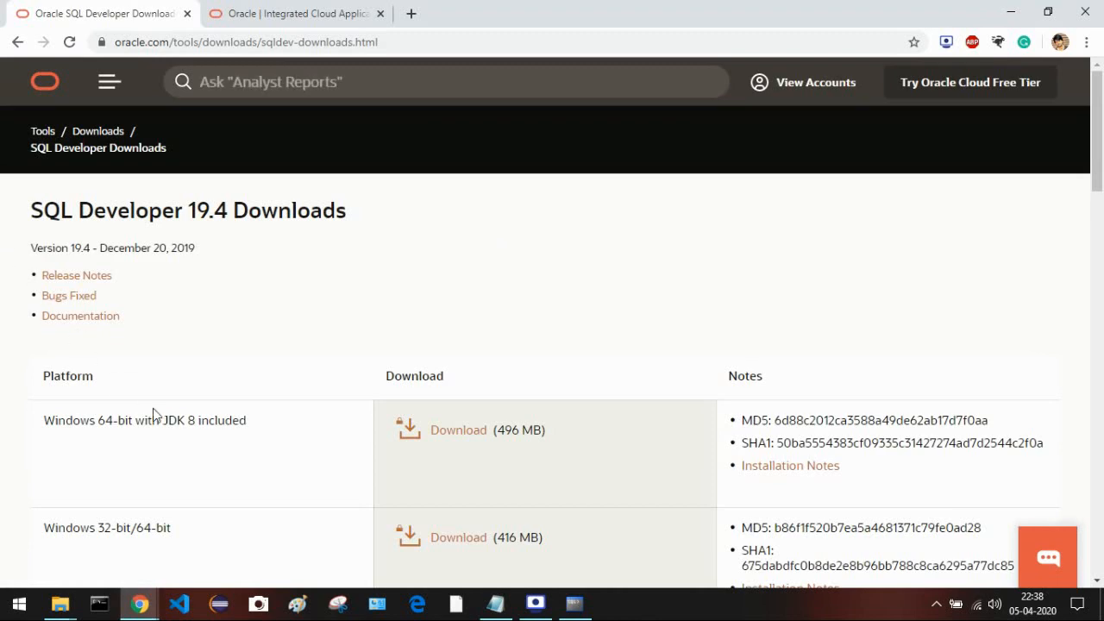
scroll(281, 276, "down", 1)
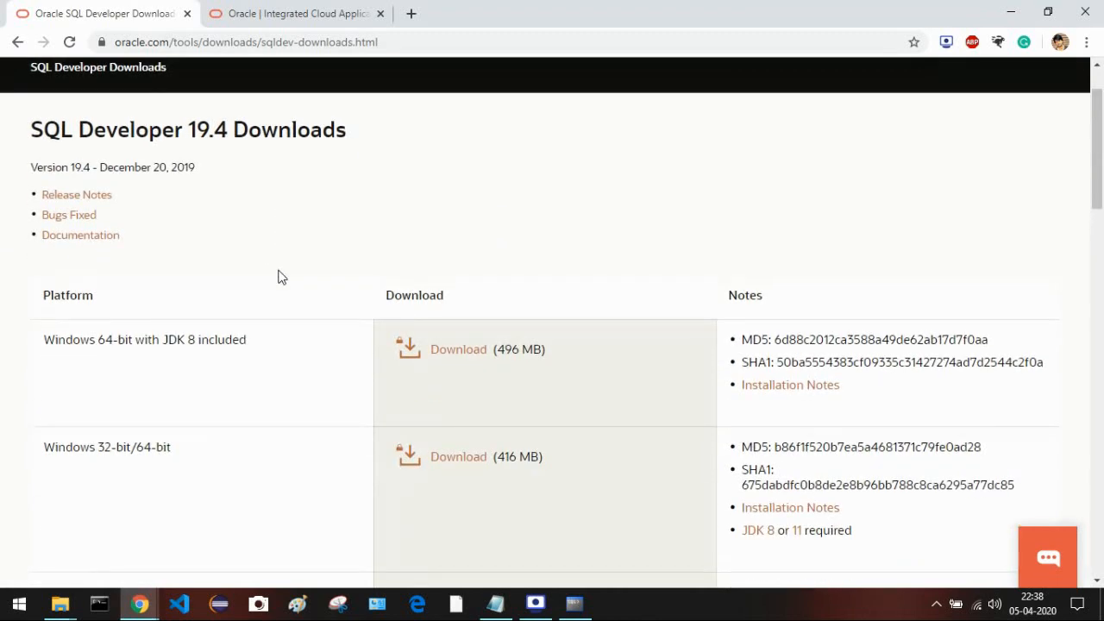
scroll(281, 276, "down", 2)
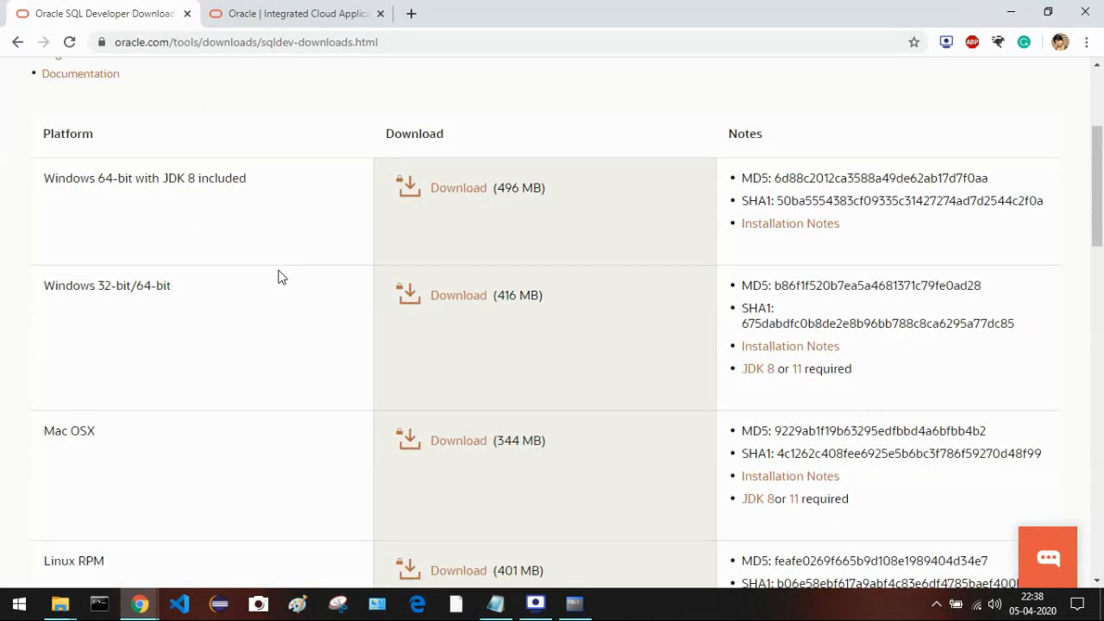
scroll(280, 276, "up", 1)
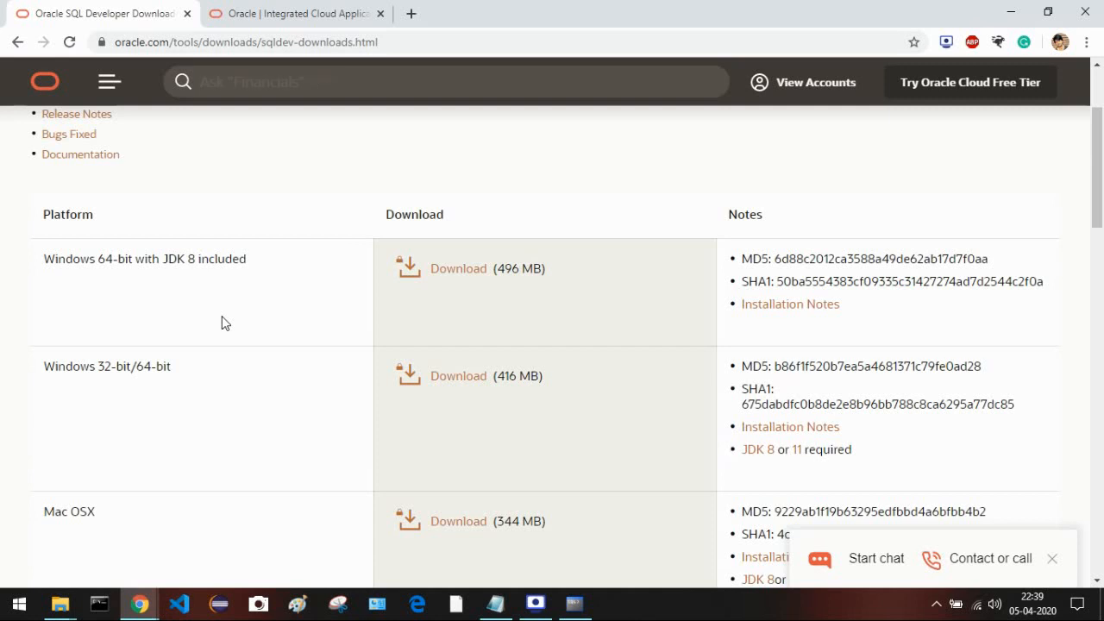
scroll(309, 165, "up", 1)
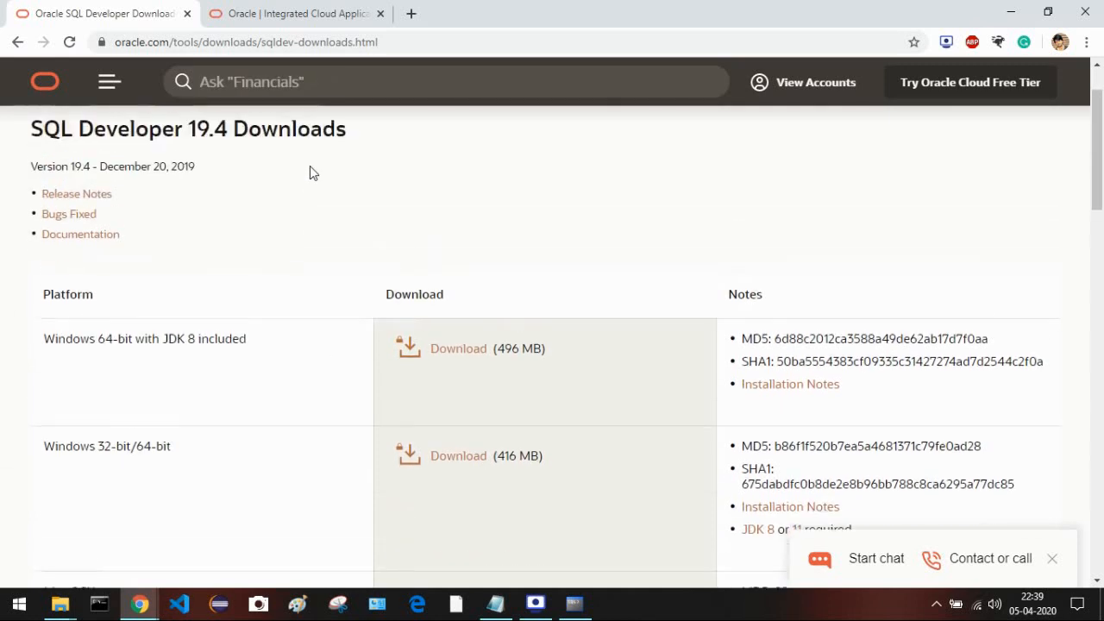
scroll(309, 165, "down", 1)
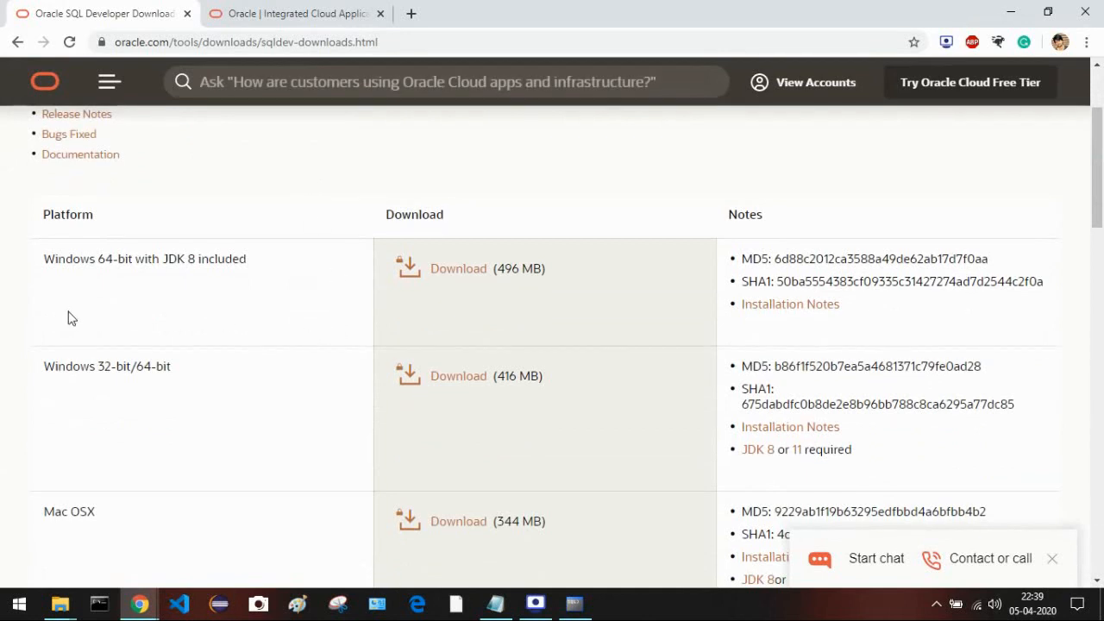
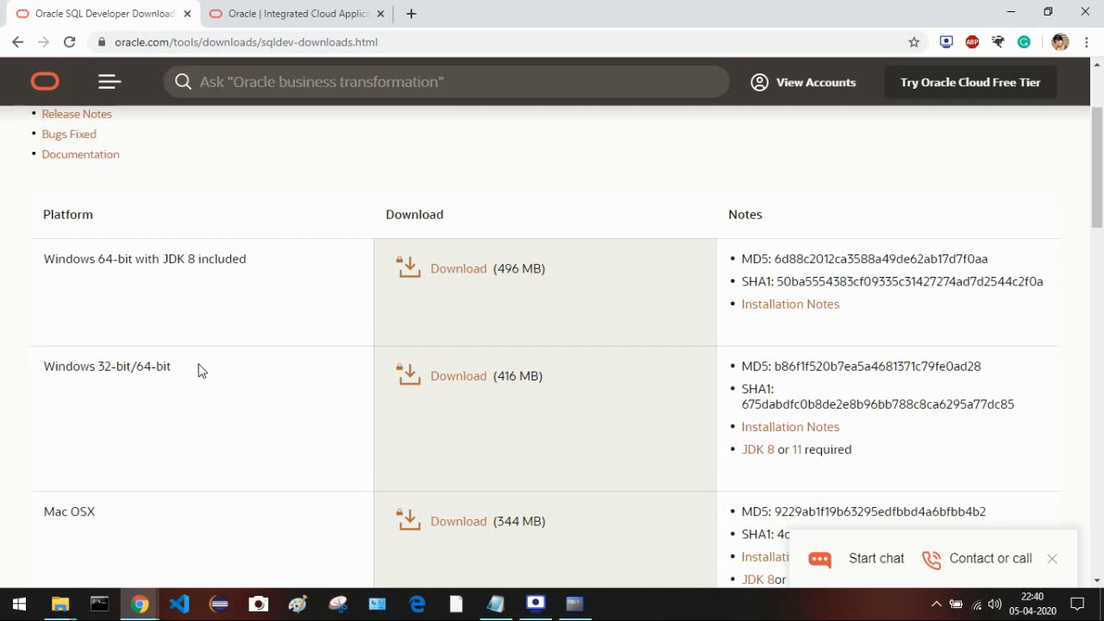
- Accept the license and start the Windows 64-bit SQL Developer (JDK 8) zip download
left_click_drag(198, 369, 34, 369)
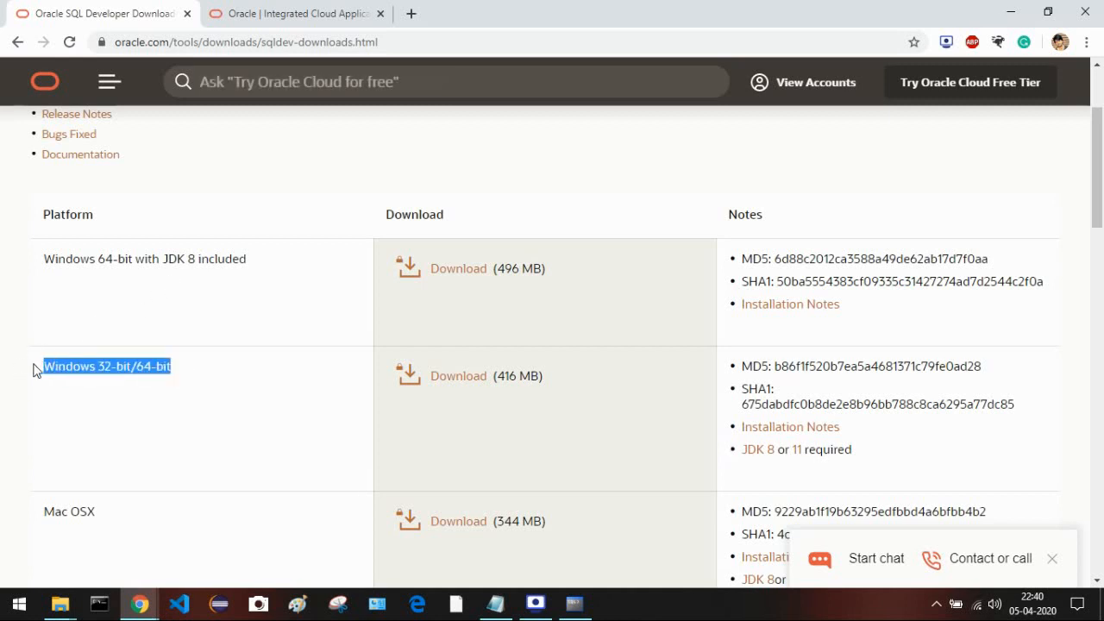
left_click(217, 372)
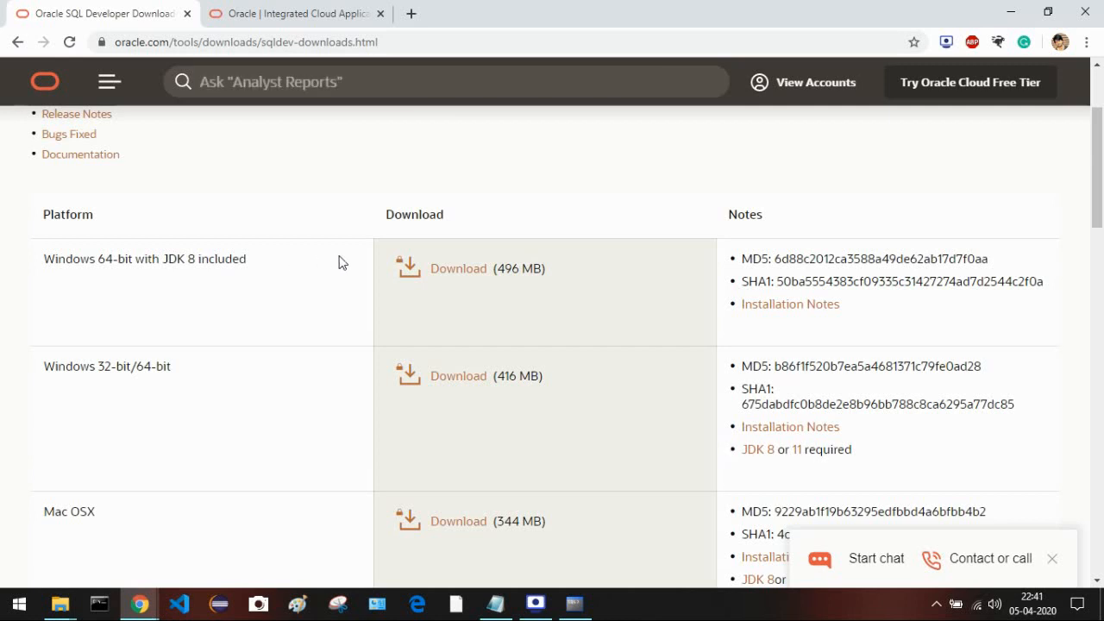
left_click(422, 273)
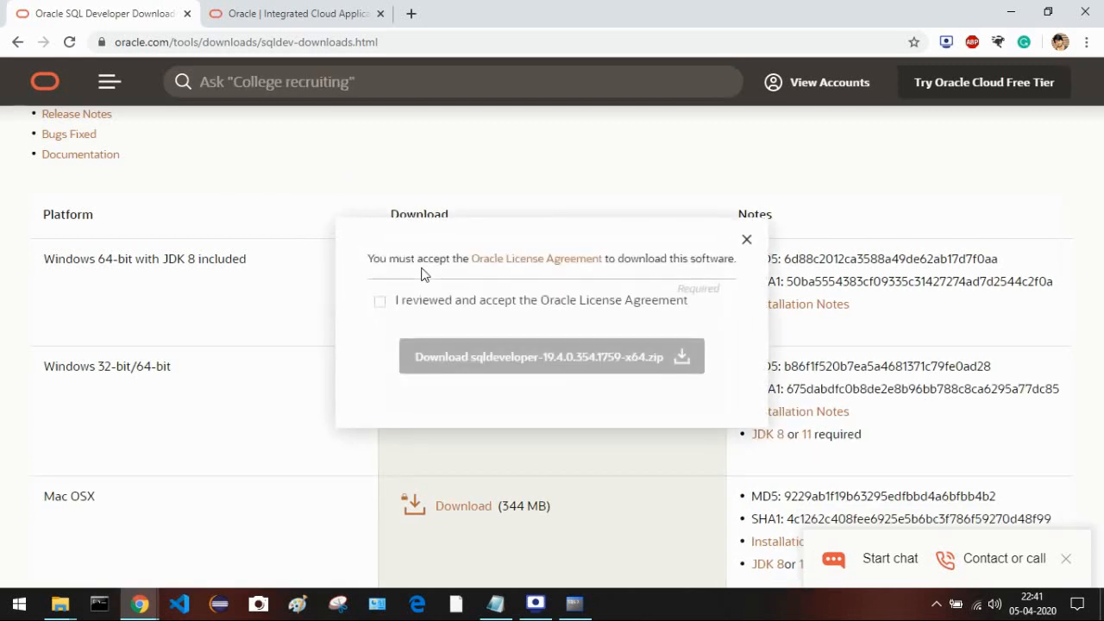
left_click(380, 303)
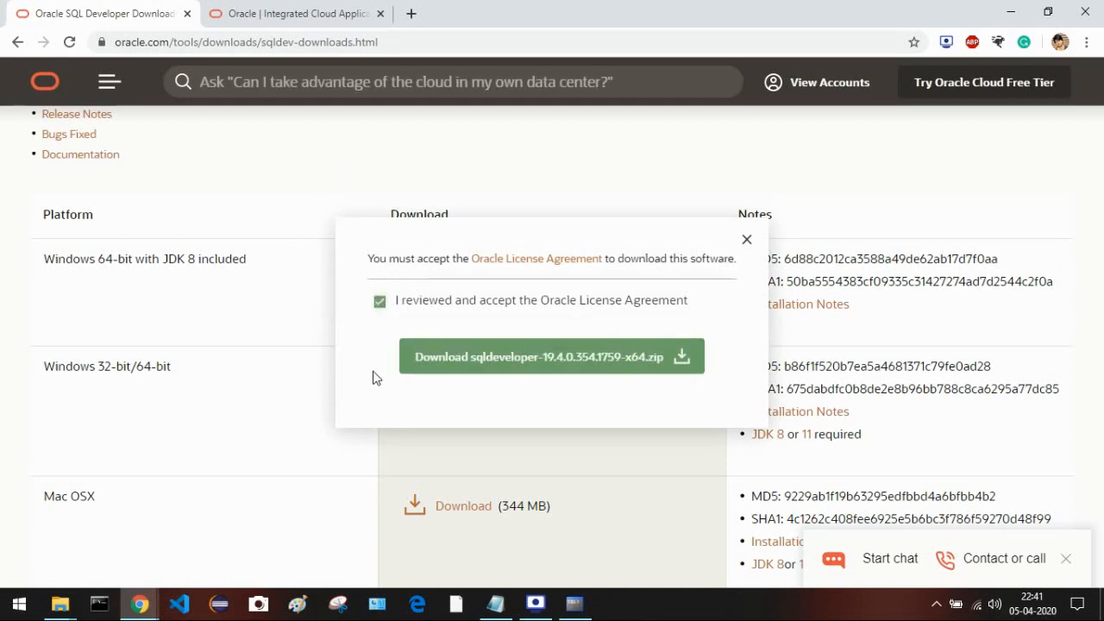
left_click(438, 363)
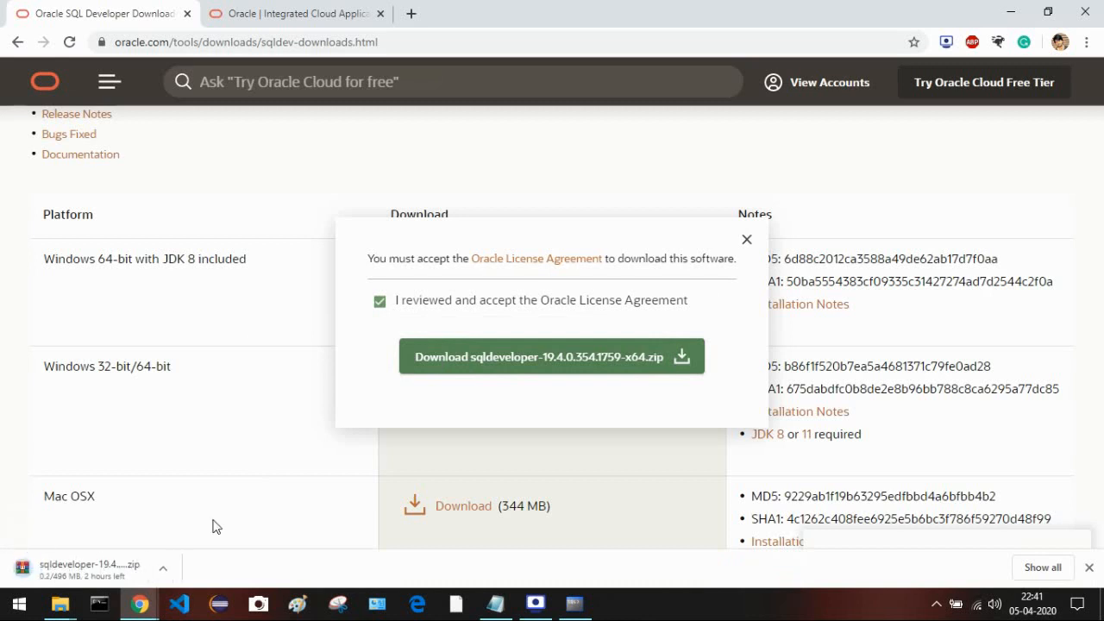
- Cancel the sqldeveloper-19.4.0.354.1759-x64.zip download and close the license prompt
left_click(167, 568)
left_click(192, 542)
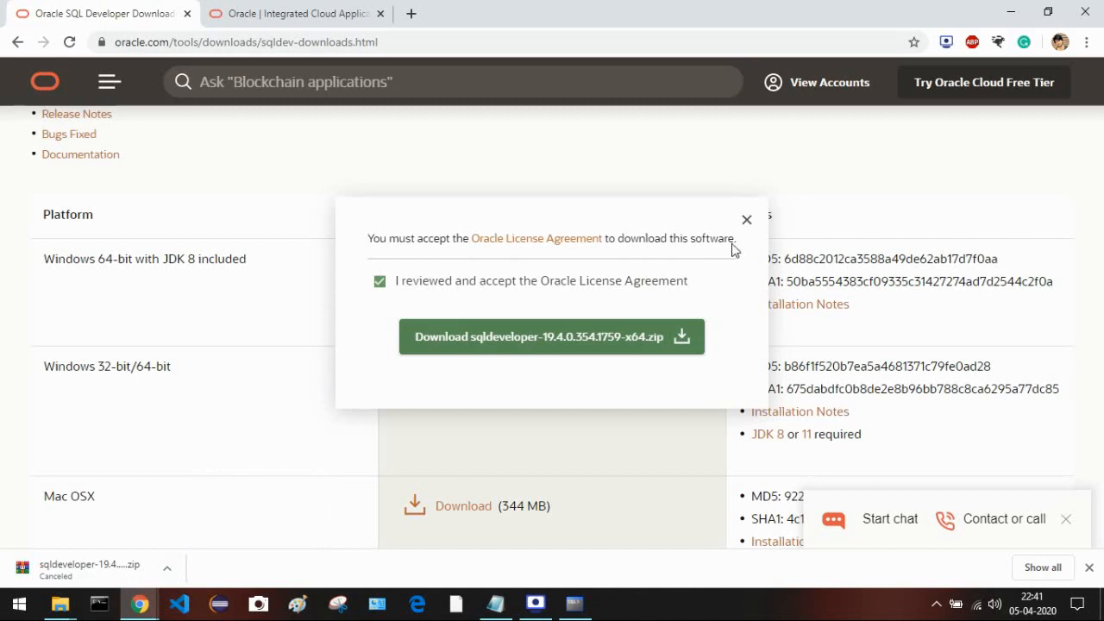
left_click(747, 219)
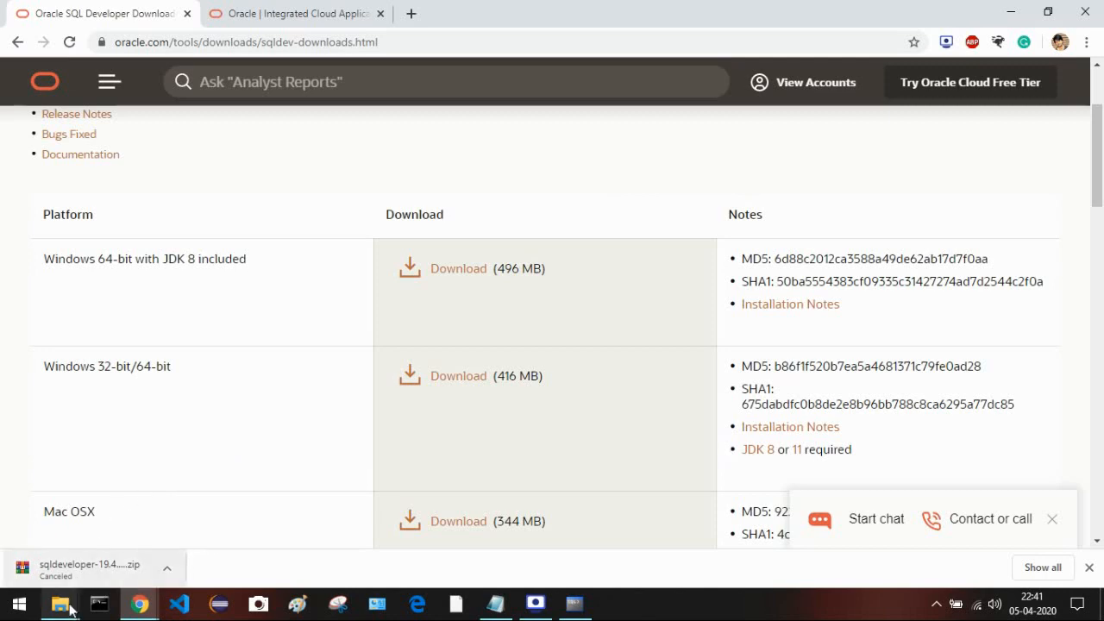
- In the DISK1 Explorer window, open the STUDY SOFTWARES folder on Local Disk (F:)
mouse_move(69, 609)
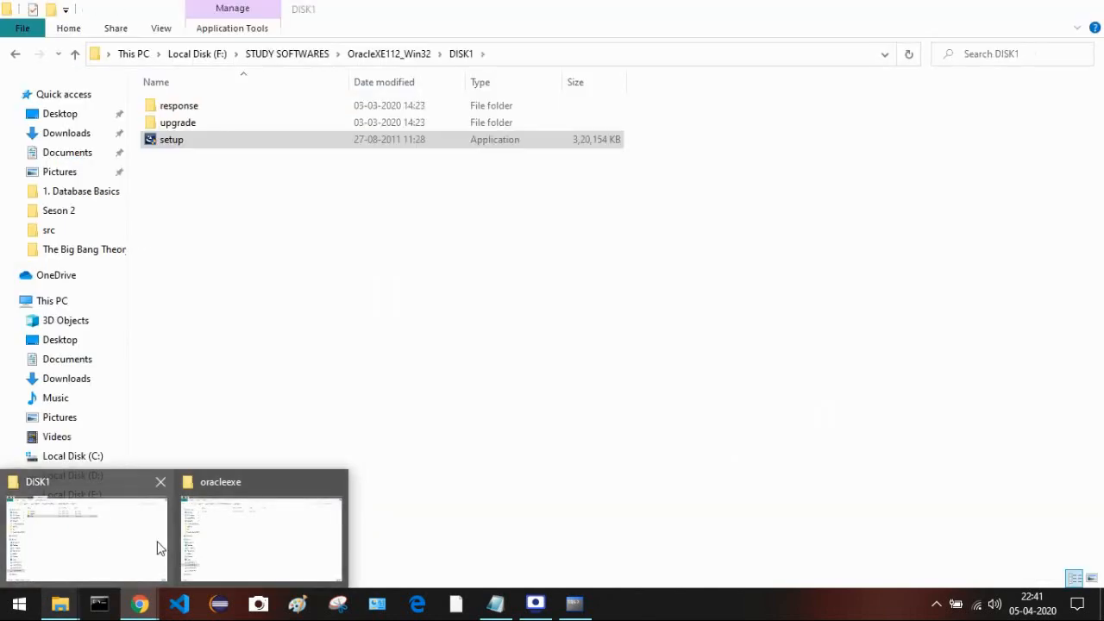
left_click(155, 544)
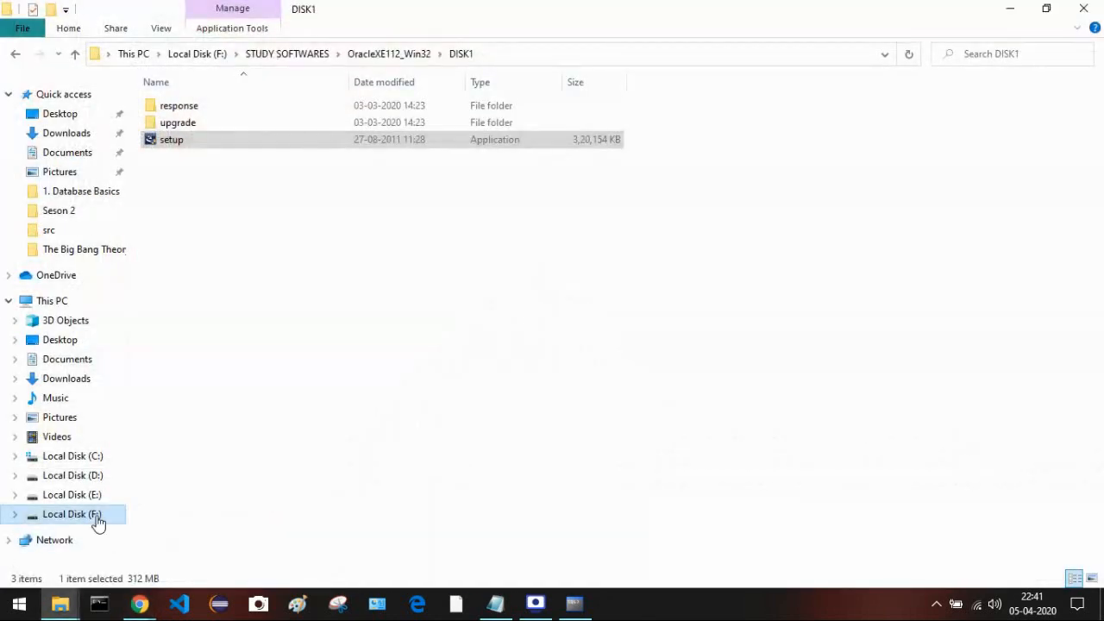
left_click(94, 516)
double_click(215, 277)
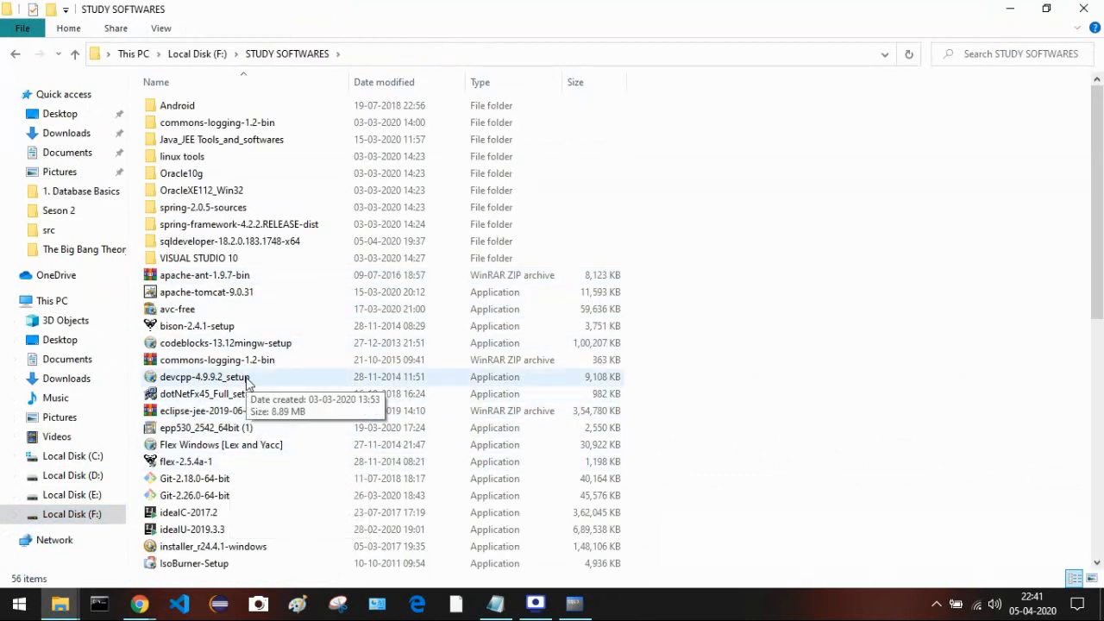
- Browse down to the sqldeveloper-17 and sqldeveloper-18.2.0.183.1748-x64 archives in the folder
key("s")
key("s")
key("s")
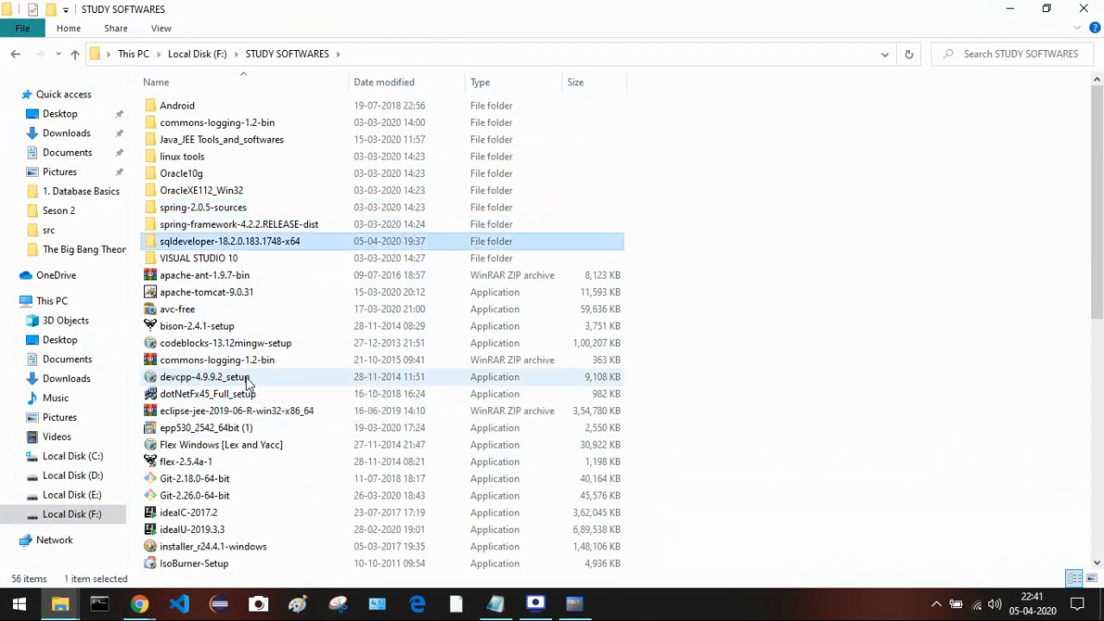
key("s")
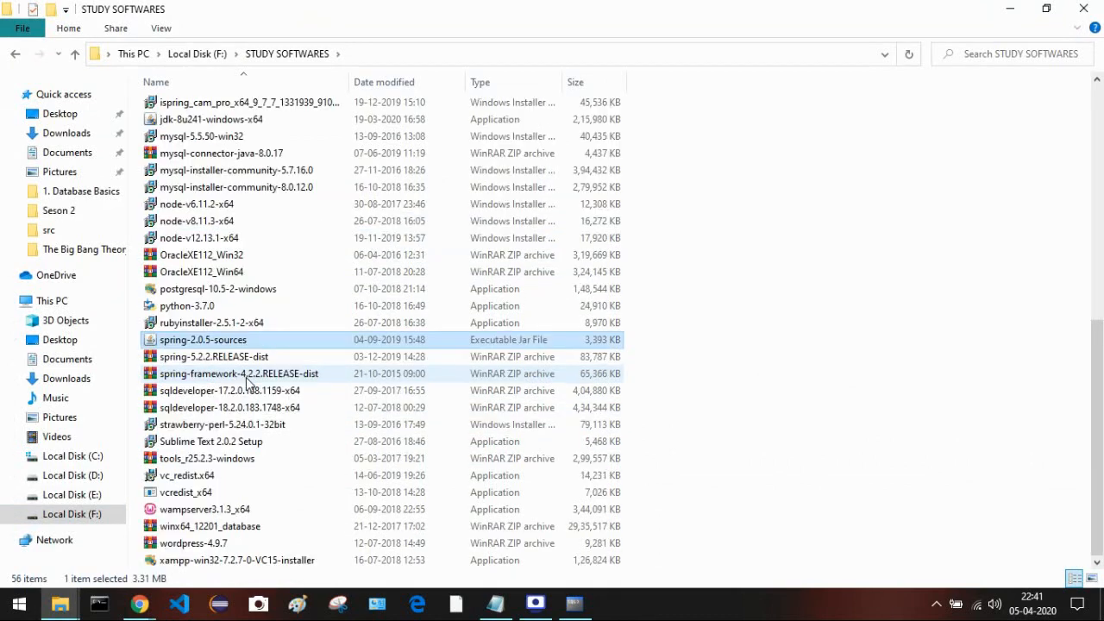
key("s")
left_click(247, 379)
left_click(263, 392)
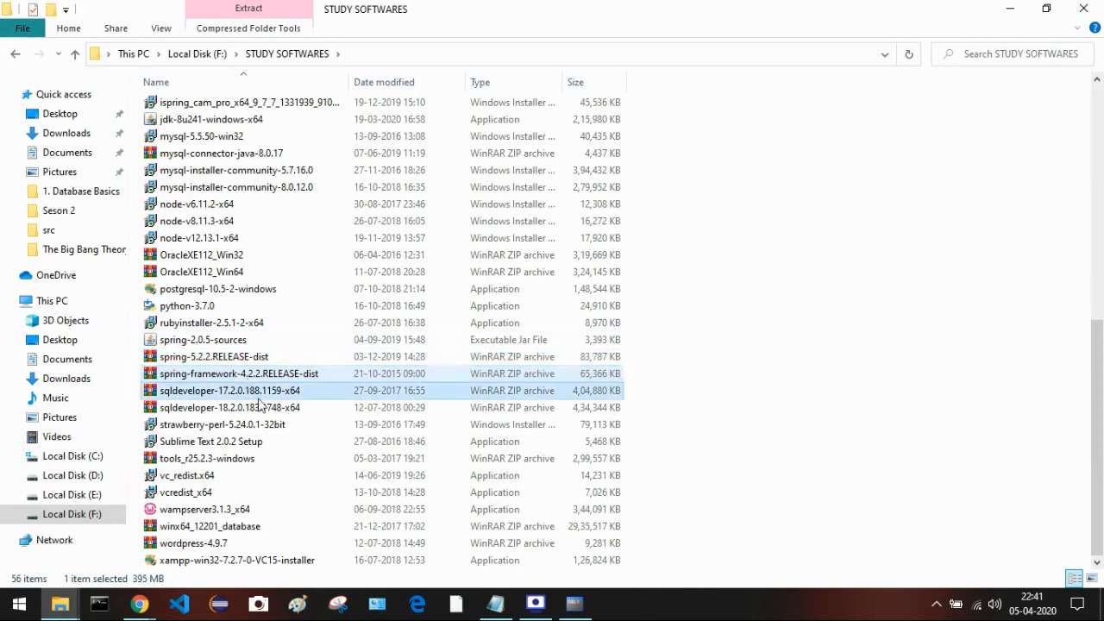
left_click(220, 409)
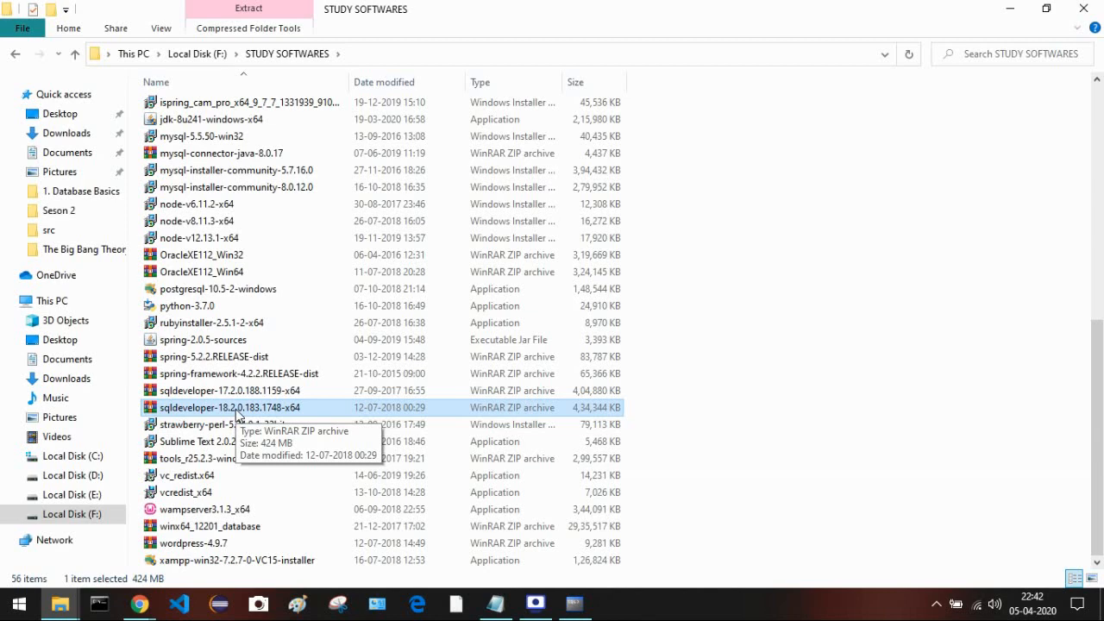
scroll(238, 416, "up", 9)
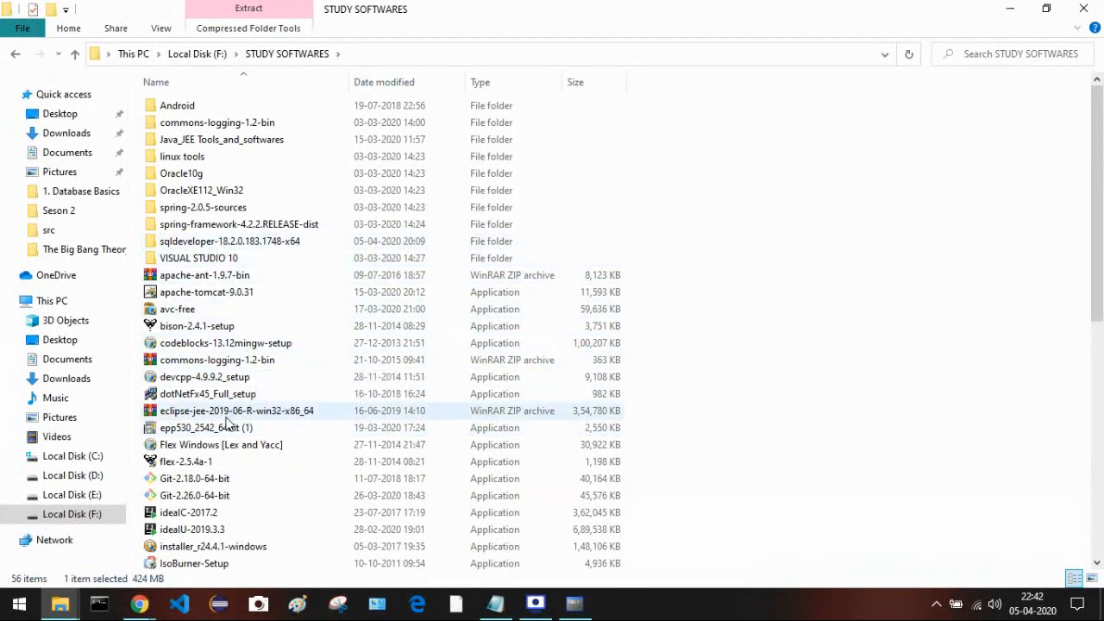
- Go to D:\Developmentsoftwares\sqldeveloper-18.2.0.183.1748-x64\sqldeveloper and launch the sqldeveloper application
left_click(93, 480)
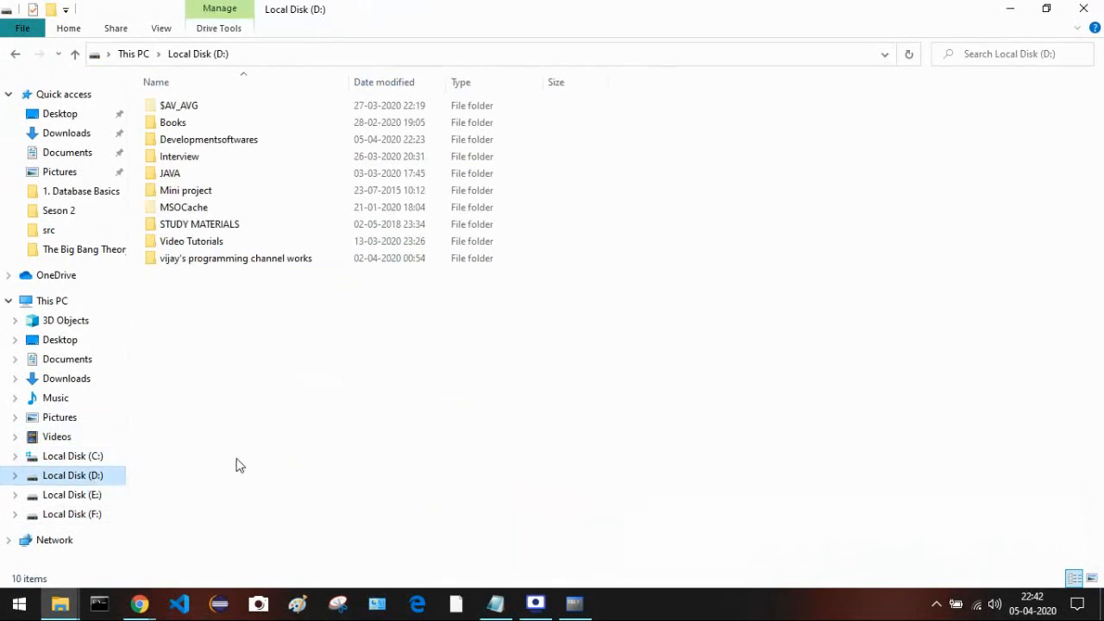
double_click(217, 143)
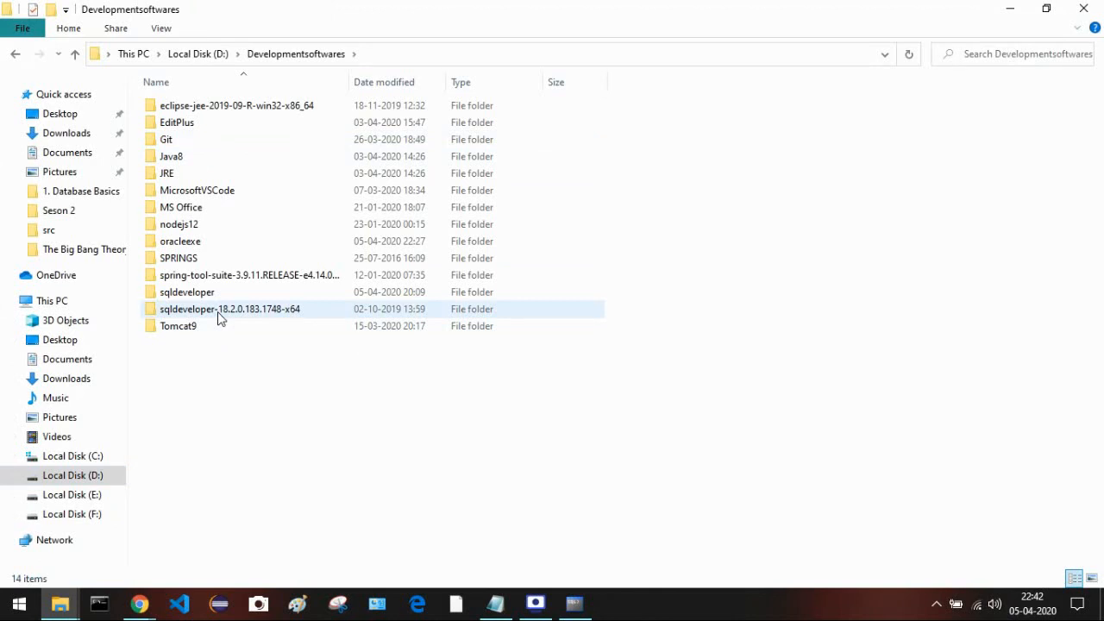
double_click(261, 316)
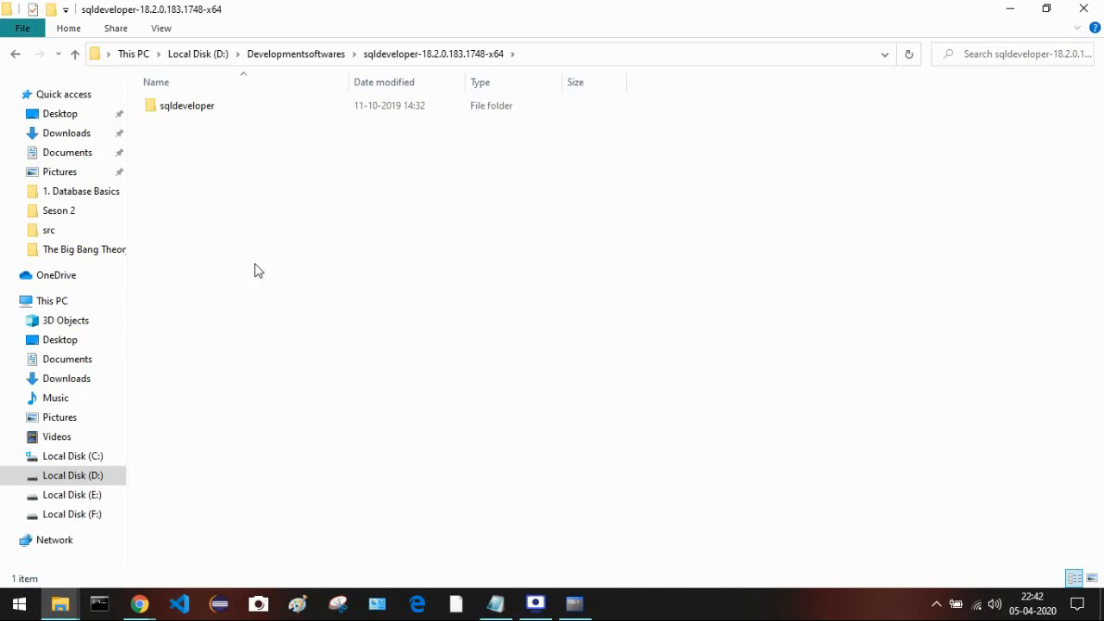
double_click(205, 115)
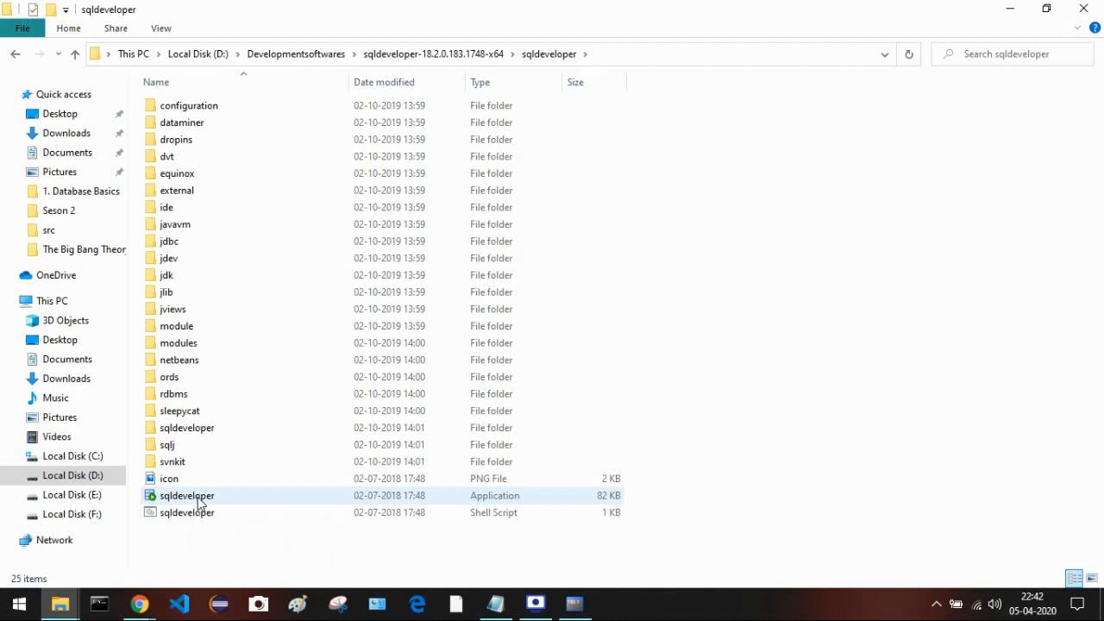
double_click(175, 498)
- Pin sqldeveloper to the taskbar, close Run SQL Command Line, and launch SQL Developer from the taskbar
right_click(175, 497)
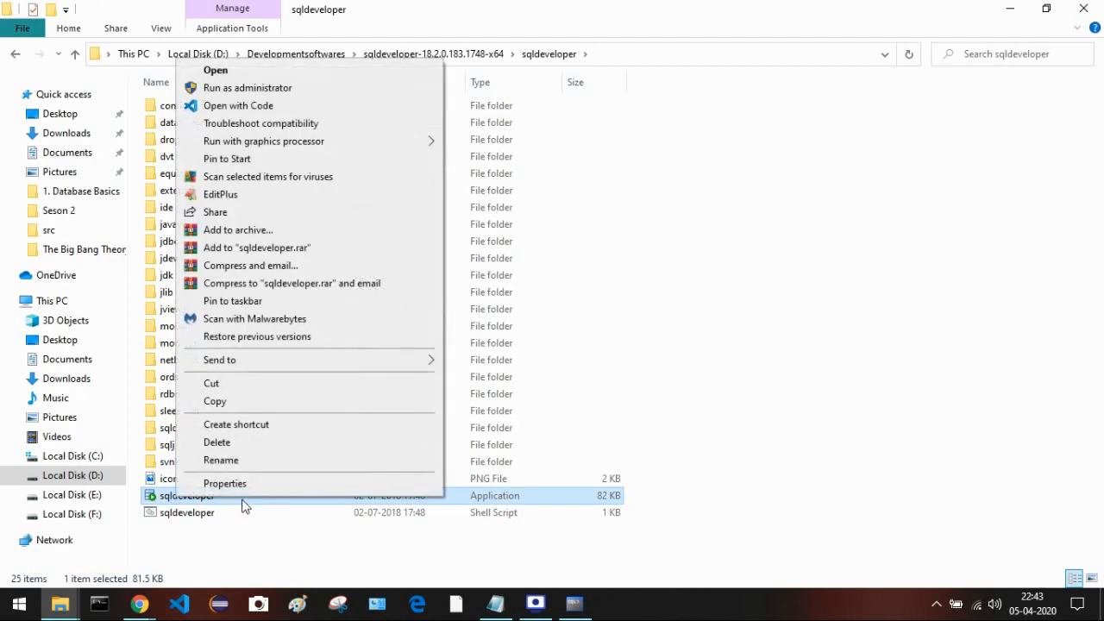
left_click(276, 302)
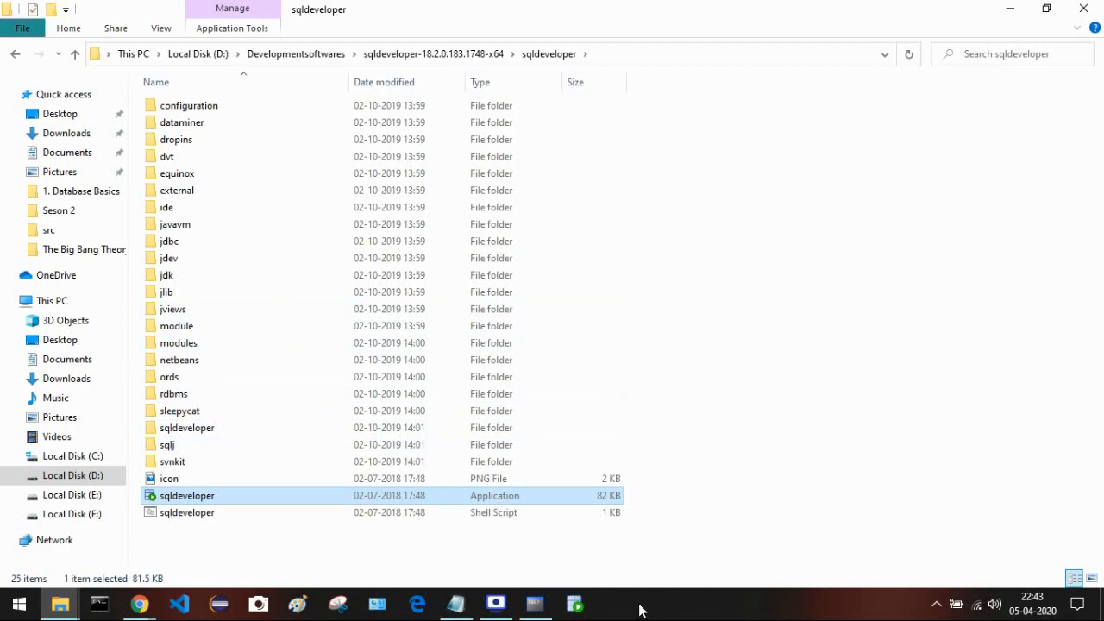
mouse_move(539, 604)
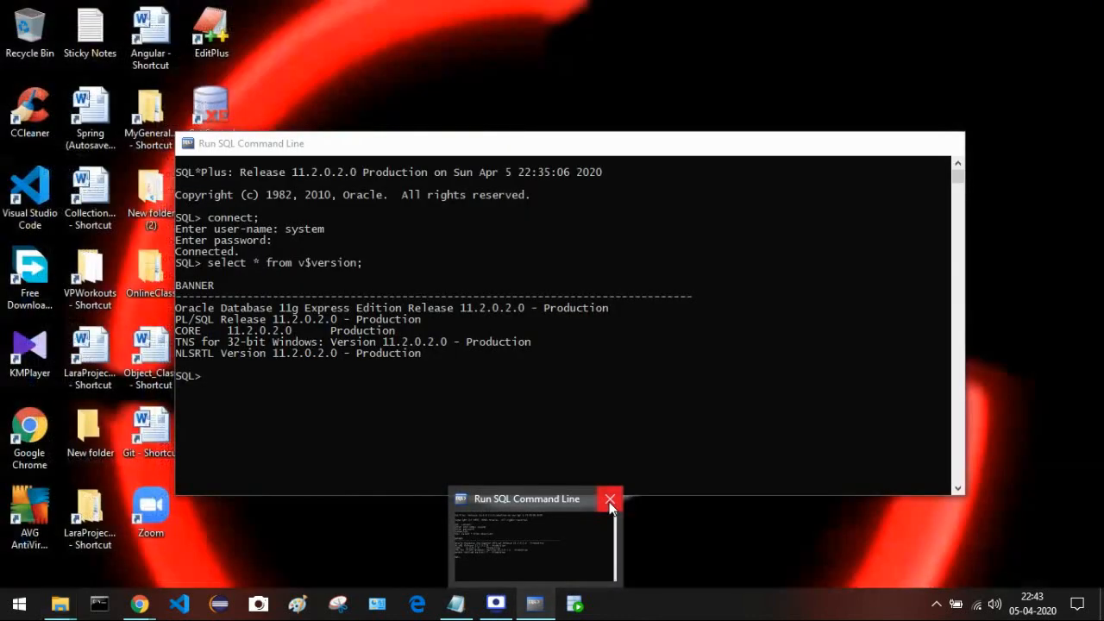
left_click(609, 501)
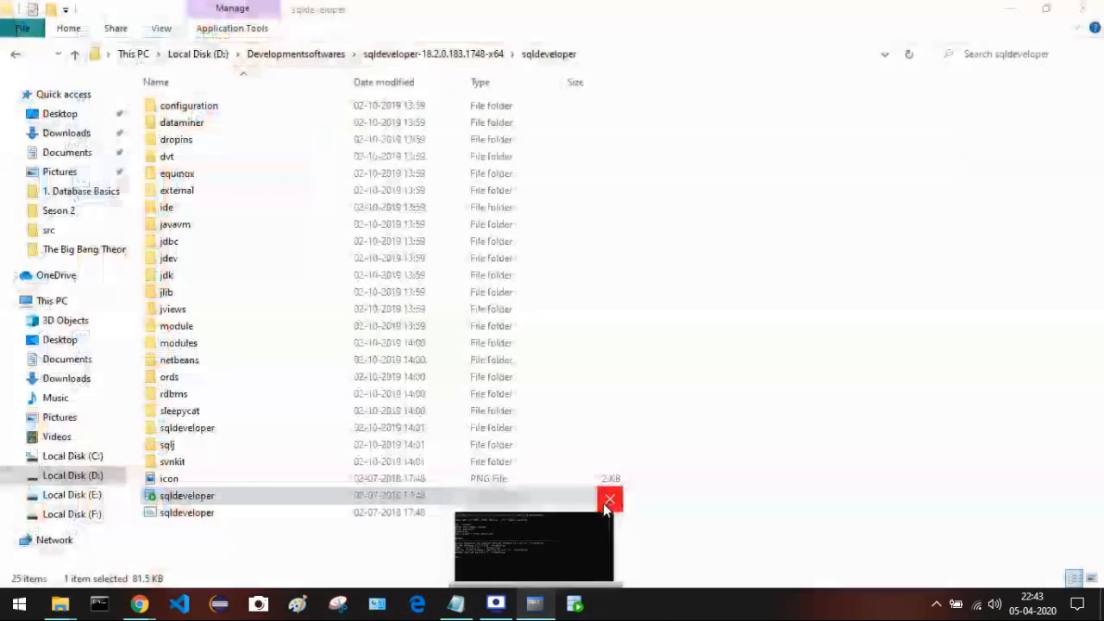
left_click(767, 345)
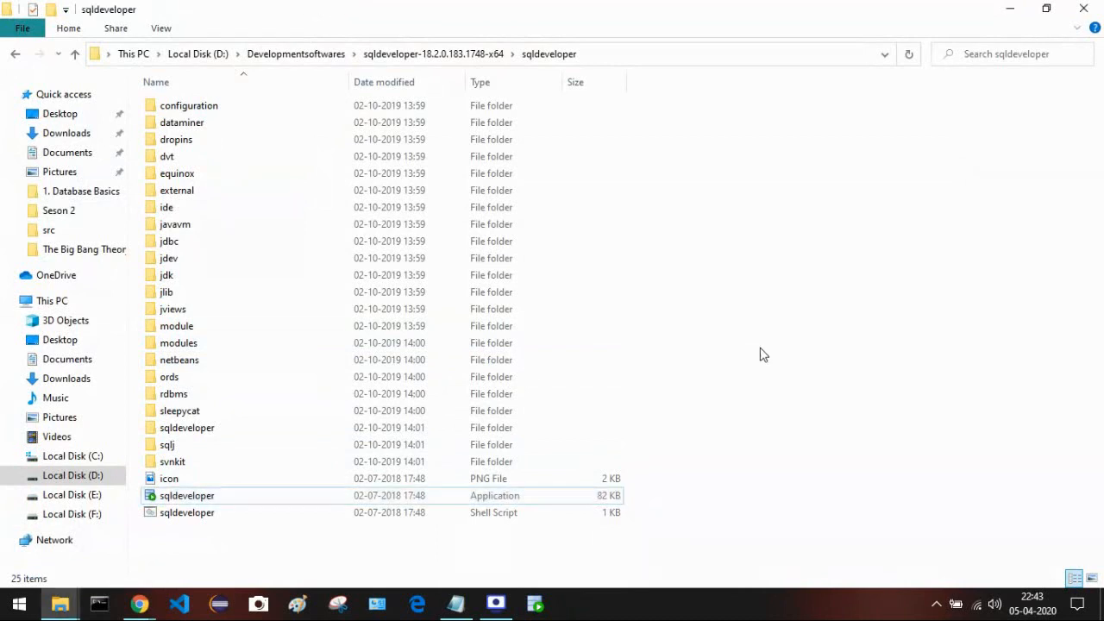
left_click(545, 609)
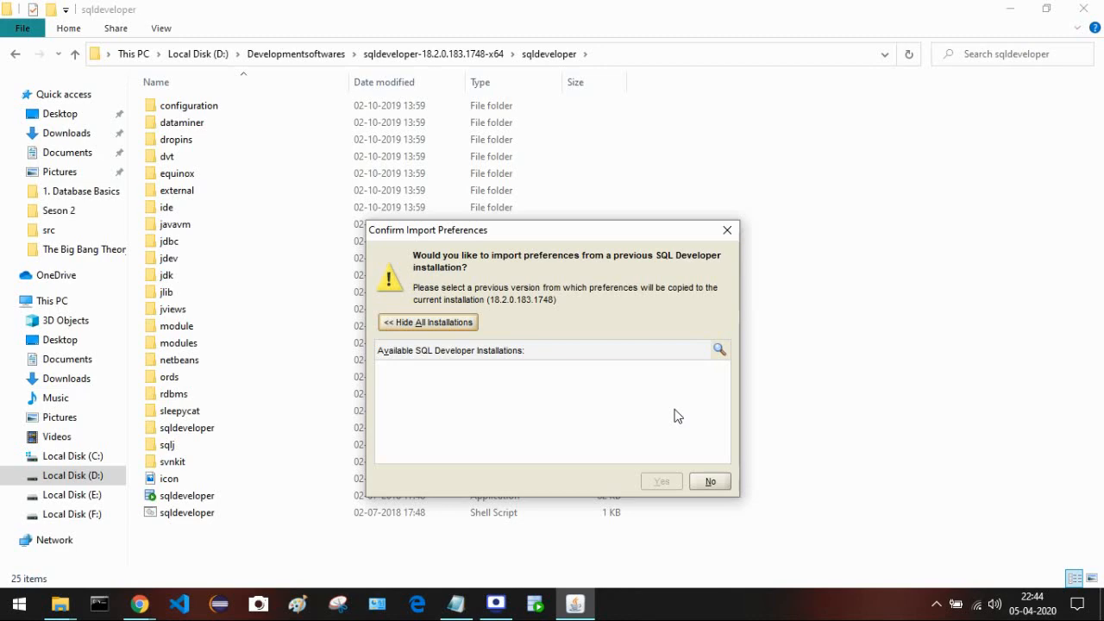
- Move the Confirm Import Preferences dialog higher and answer No to importing preferences
left_click_drag(521, 231, 496, 142)
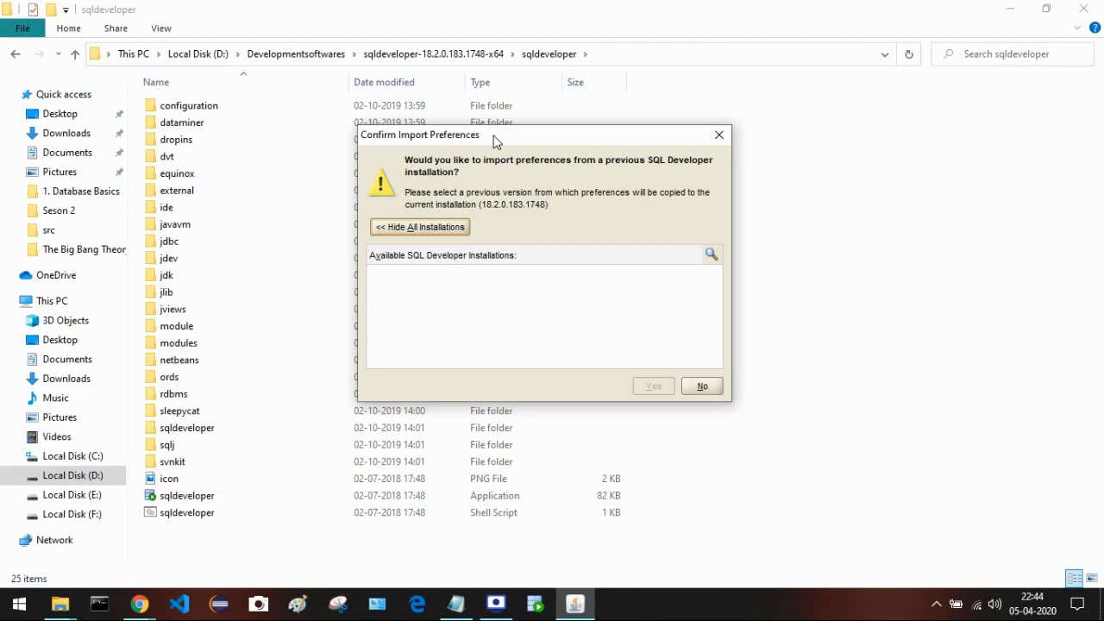
left_click(695, 388)
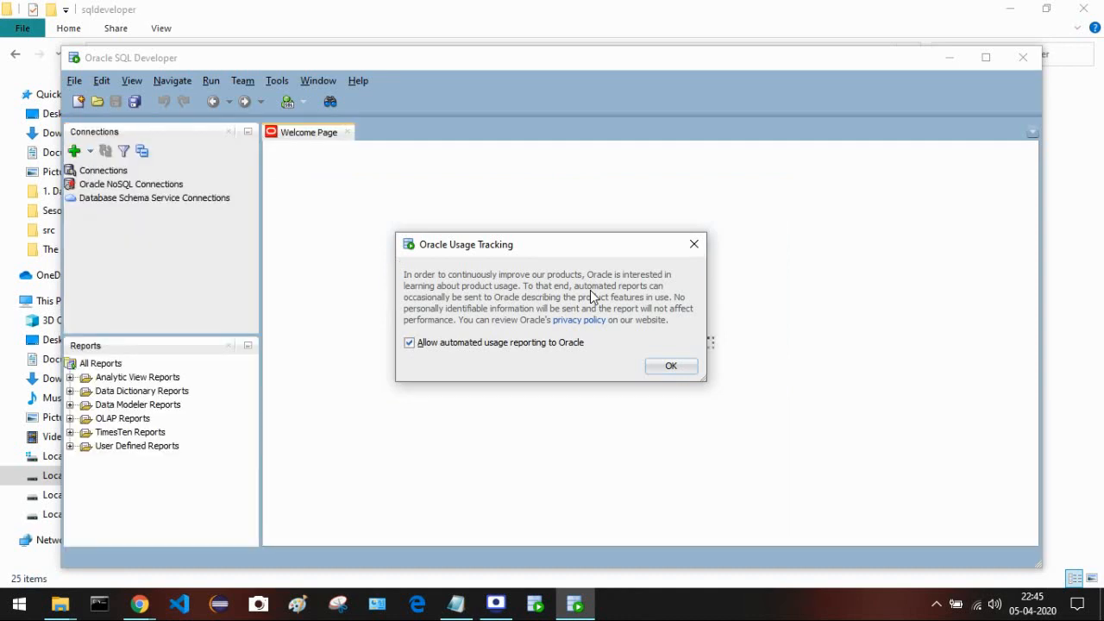
- OK the usage-tracking notice, maximize the window, close the Welcome Page, and start a New Connection
left_click(665, 371)
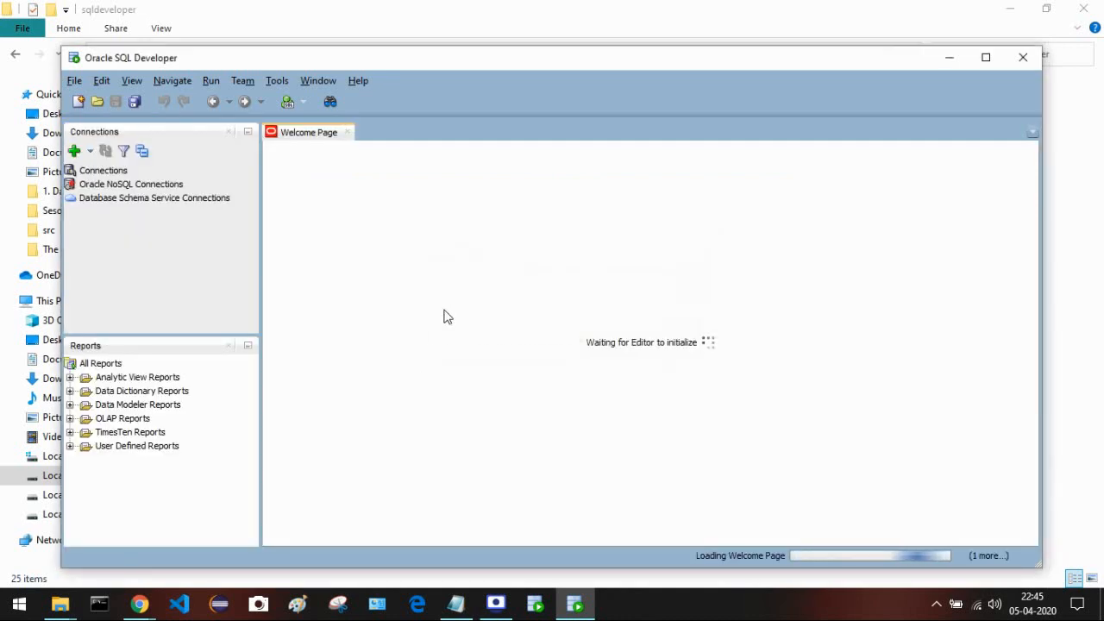
left_click(988, 55)
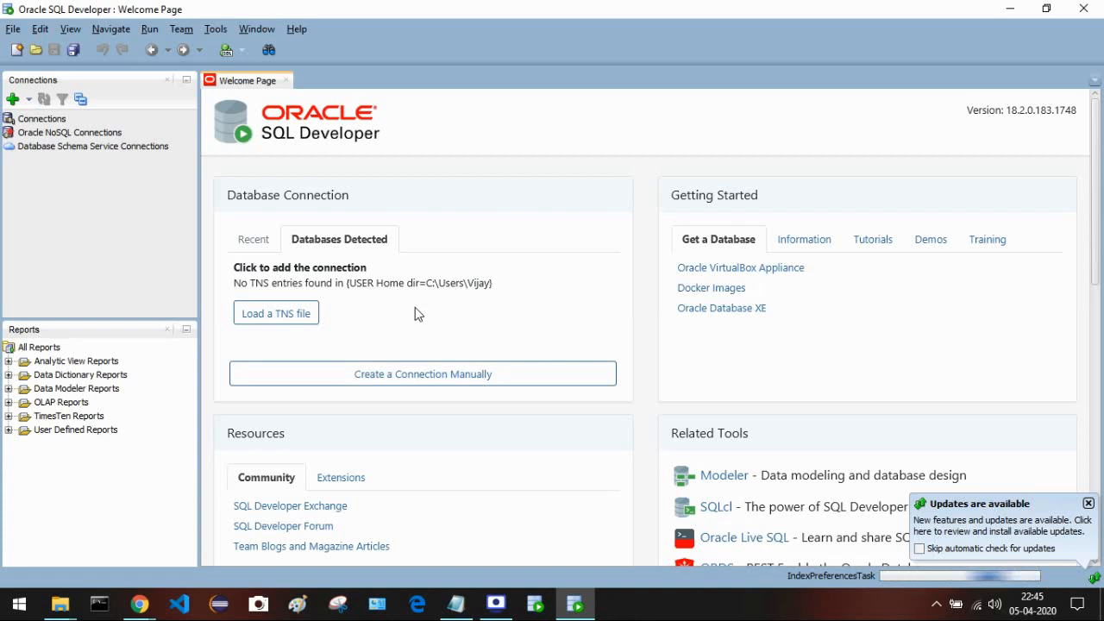
left_click(285, 81)
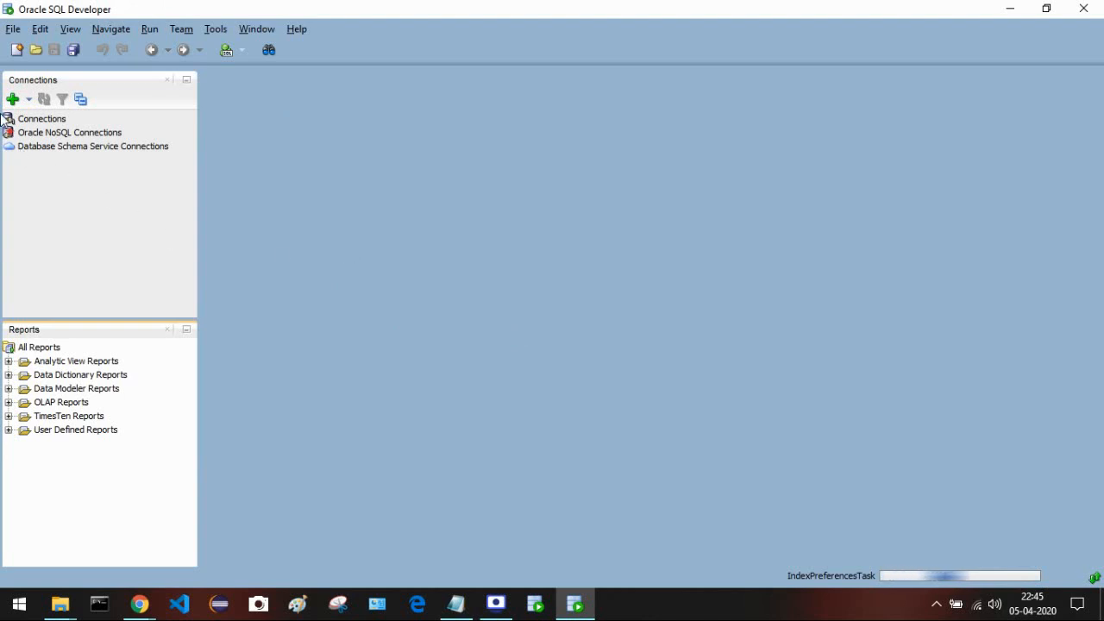
left_click(12, 100)
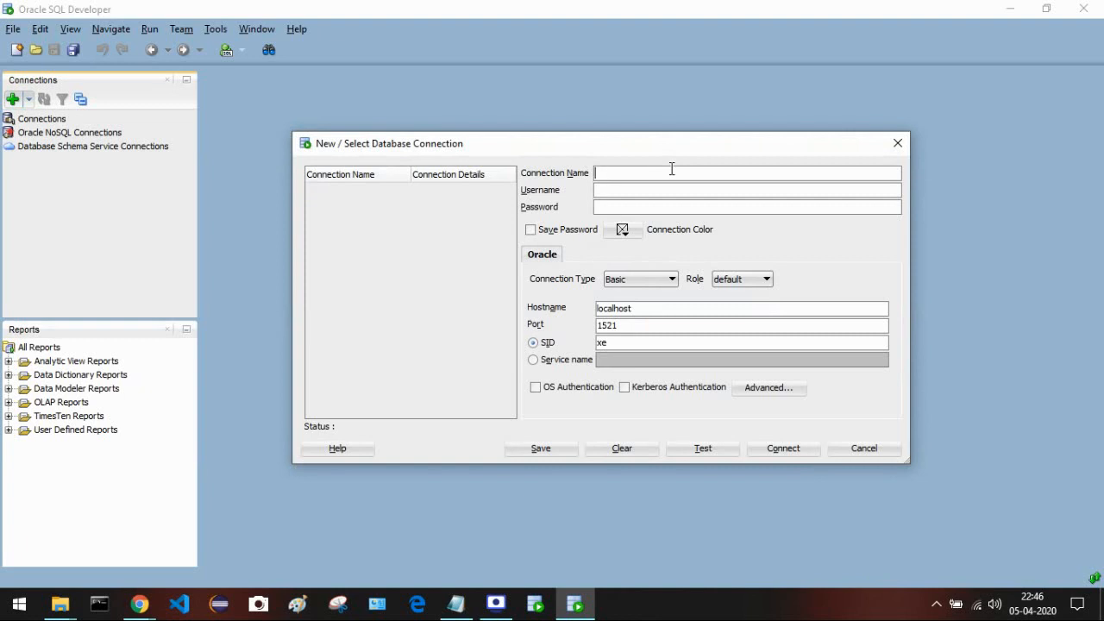
- Create connection 'test' as user system with its password, test it, and connect
type("test")
left_click(668, 192)
type("system")
type("•••••••")
left_click(699, 454)
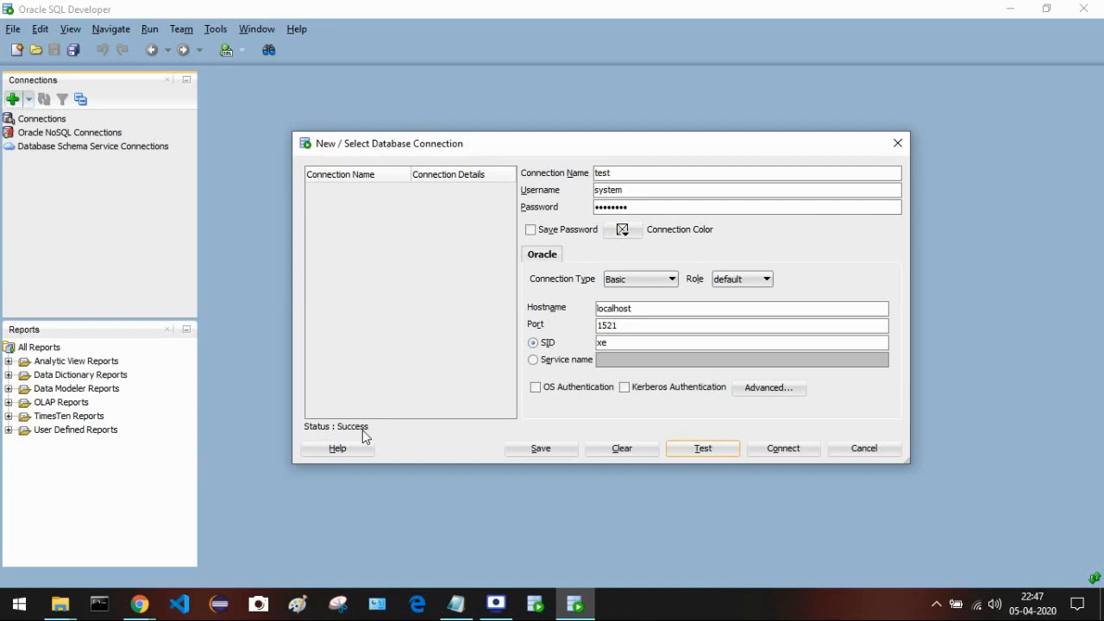
left_click(792, 451)
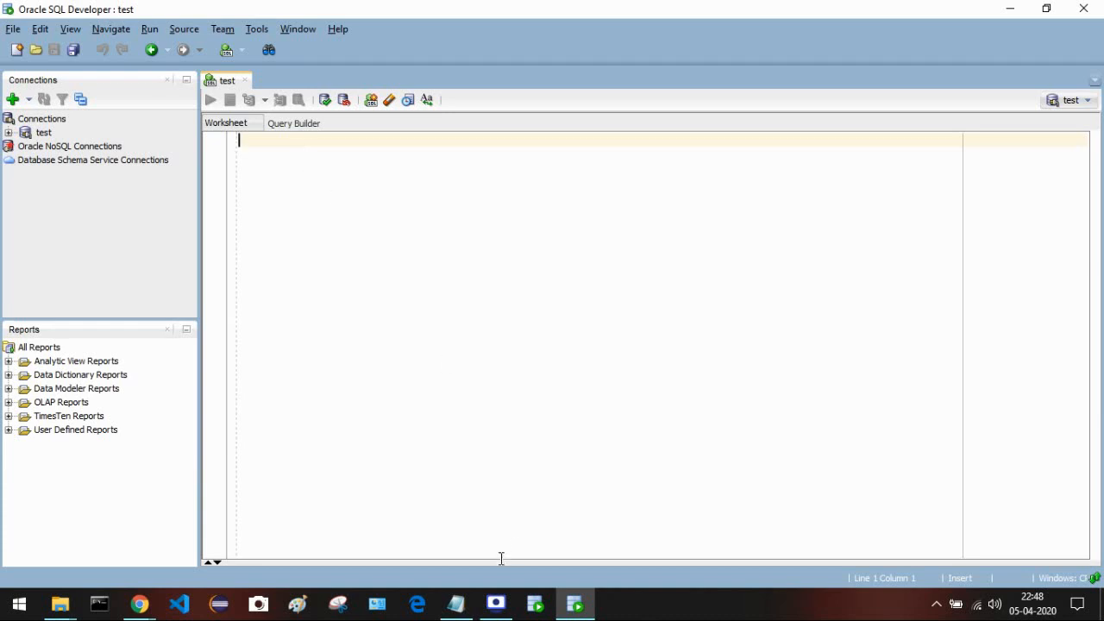
- Let the empty test worksheet open, then open the Tools menu
left_click(495, 602)
left_click(652, 247)
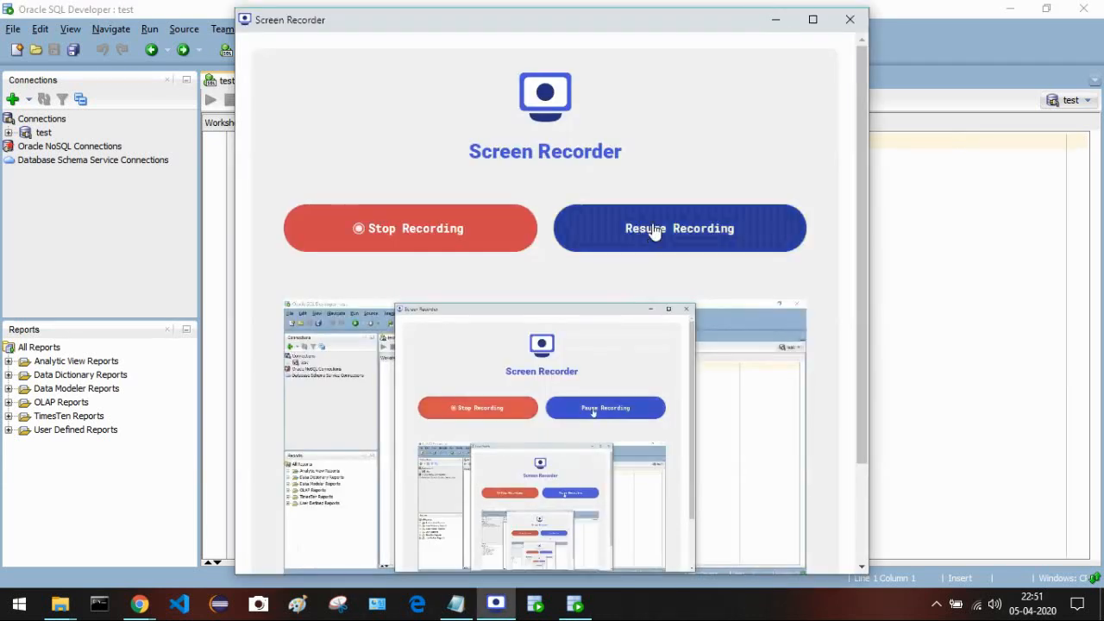
left_click(581, 230)
left_click(775, 19)
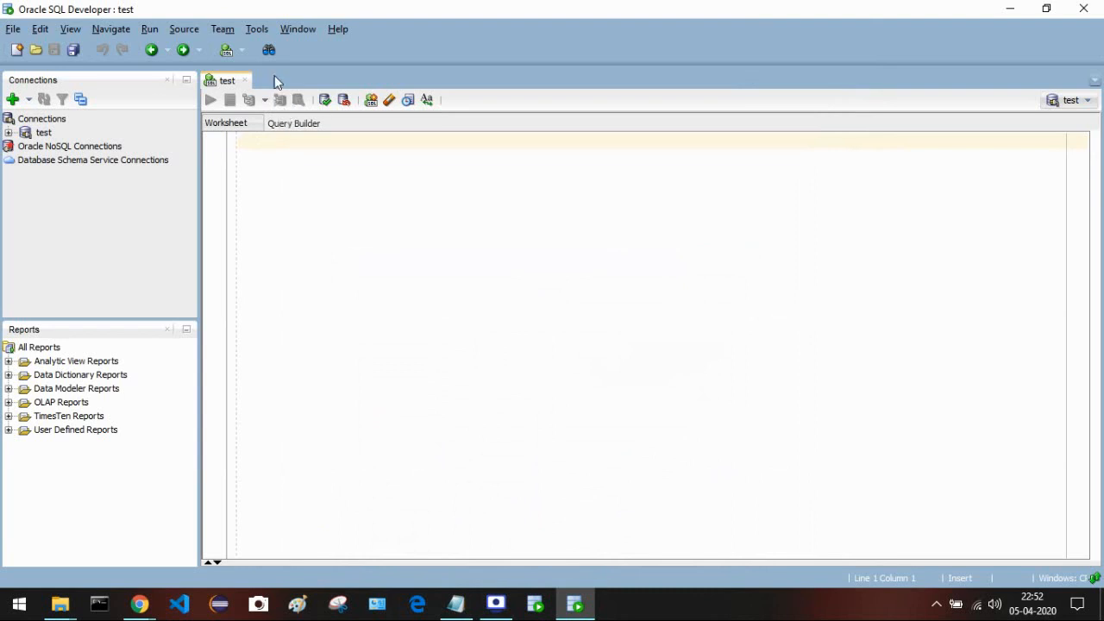
left_click(256, 29)
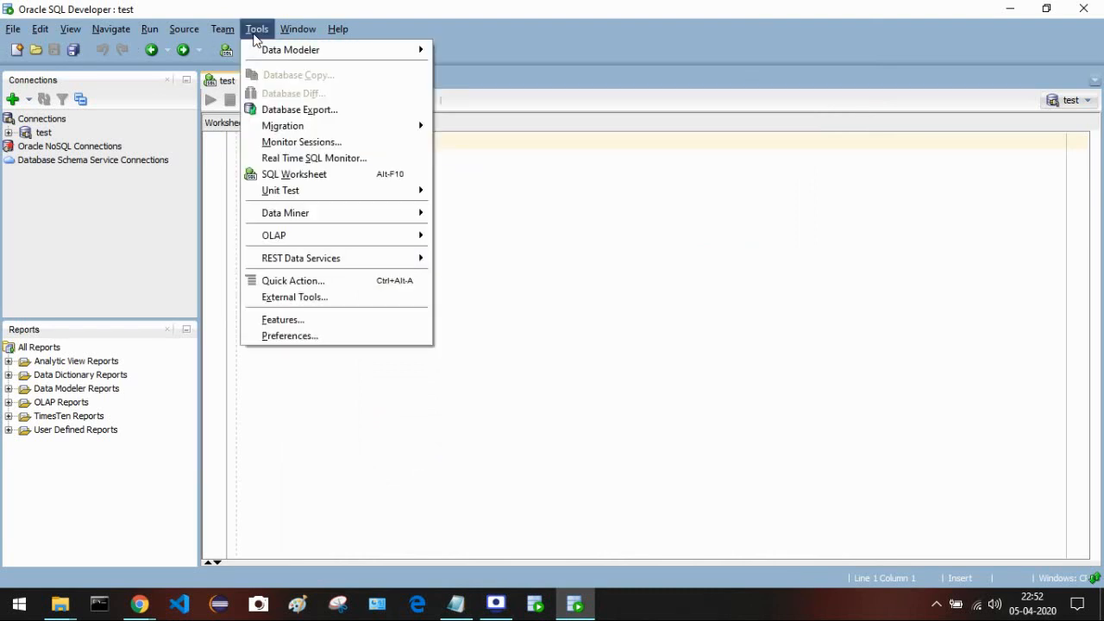
- In Preferences > Code Editor > Fonts, set the font size to 24 after briefly trying 22
left_click(298, 335)
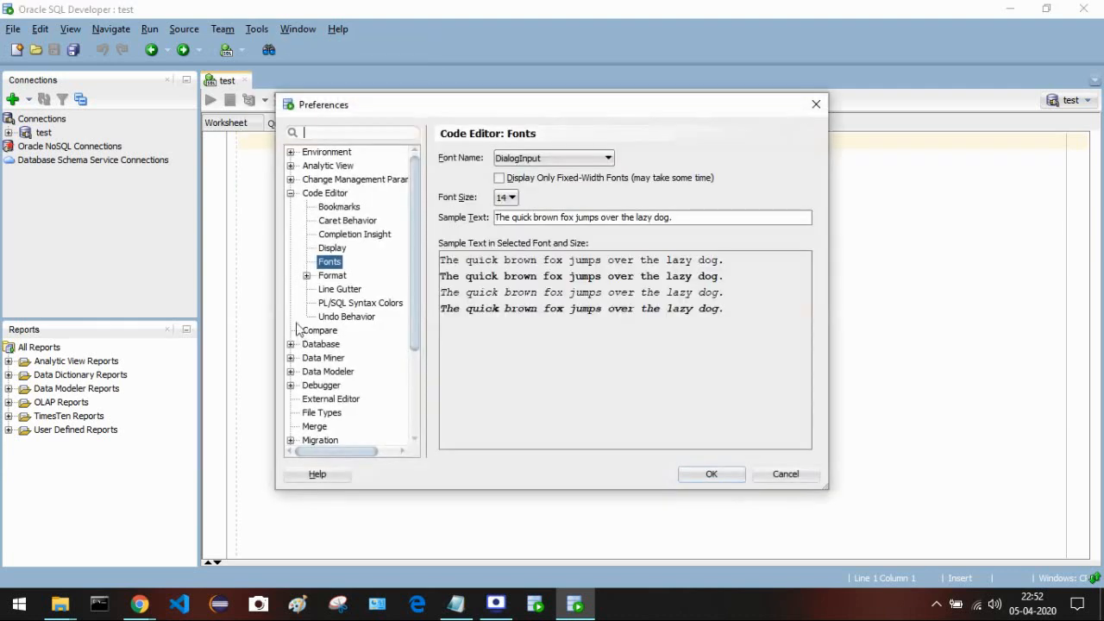
left_click(291, 194)
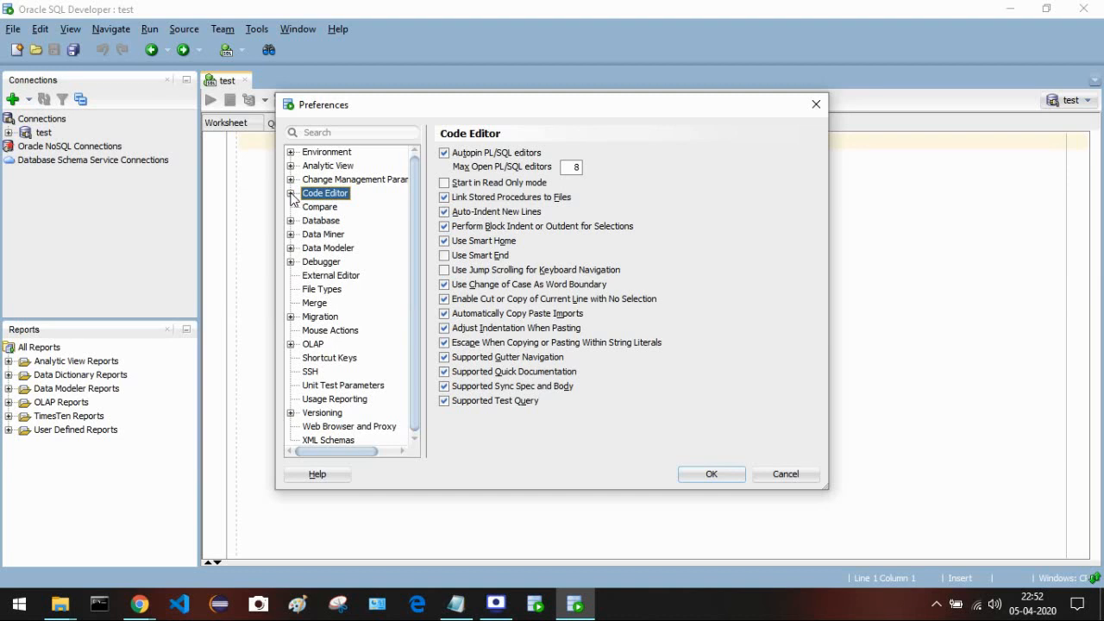
left_click(291, 193)
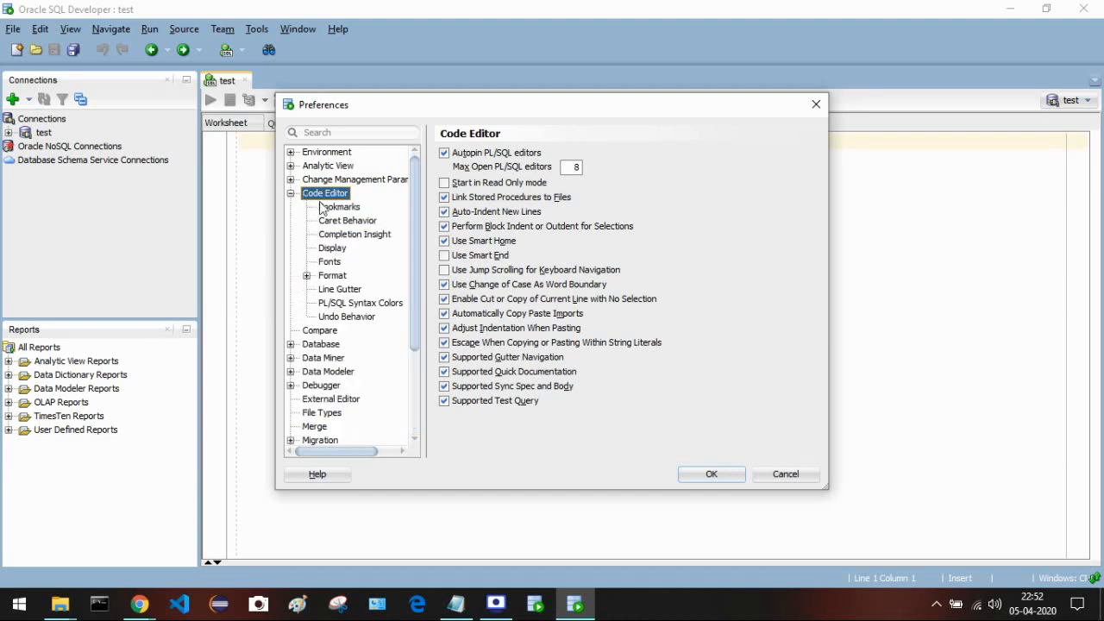
left_click(329, 264)
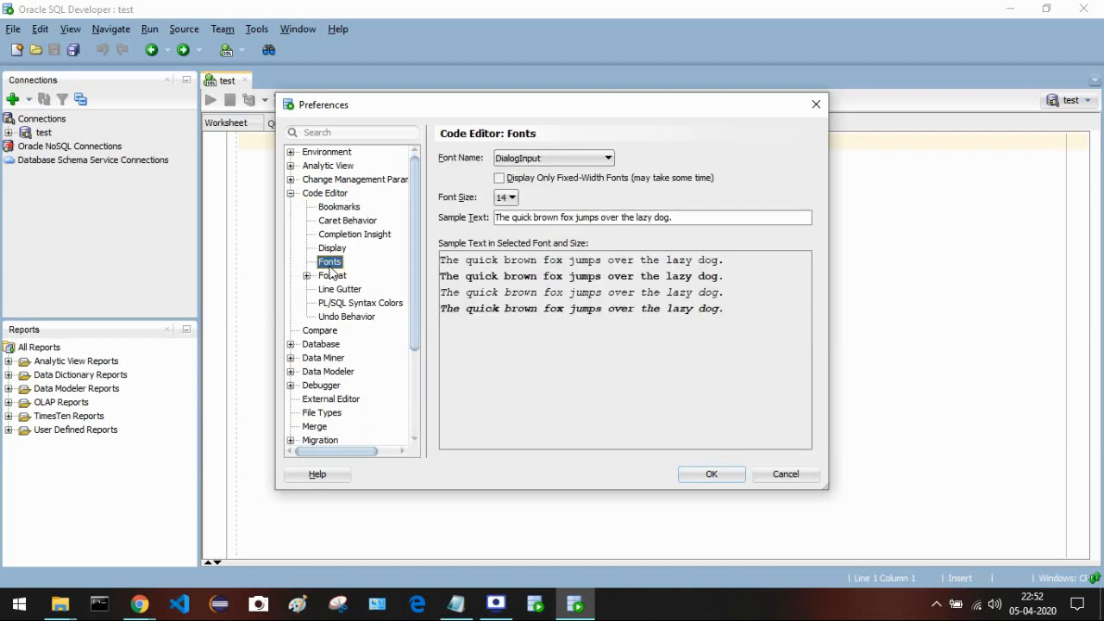
left_click(513, 198)
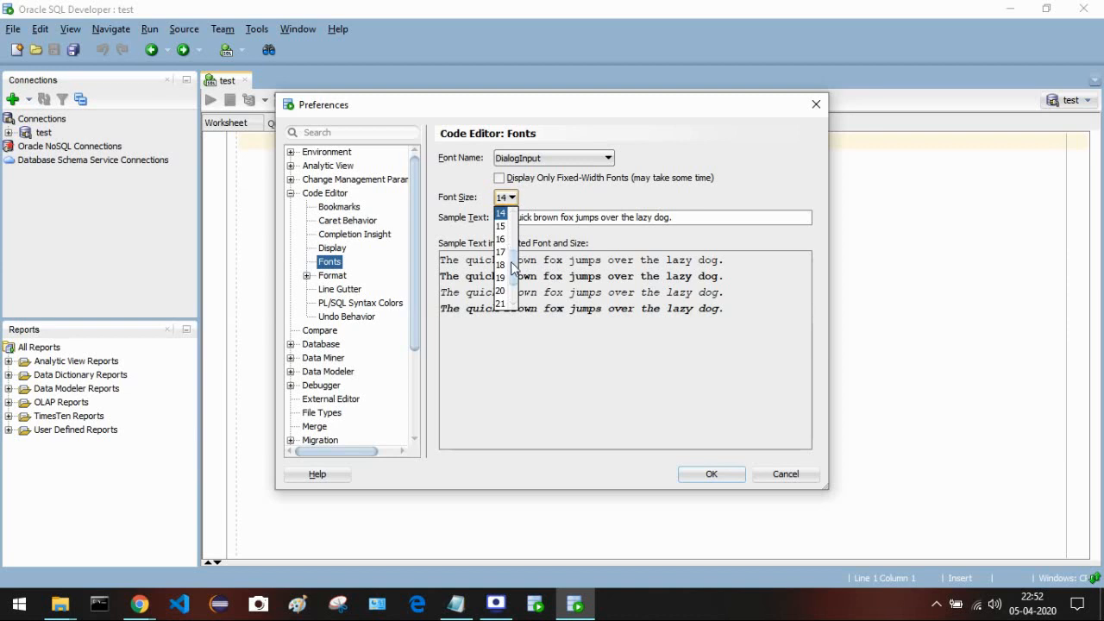
left_click_drag(513, 271, 513, 283)
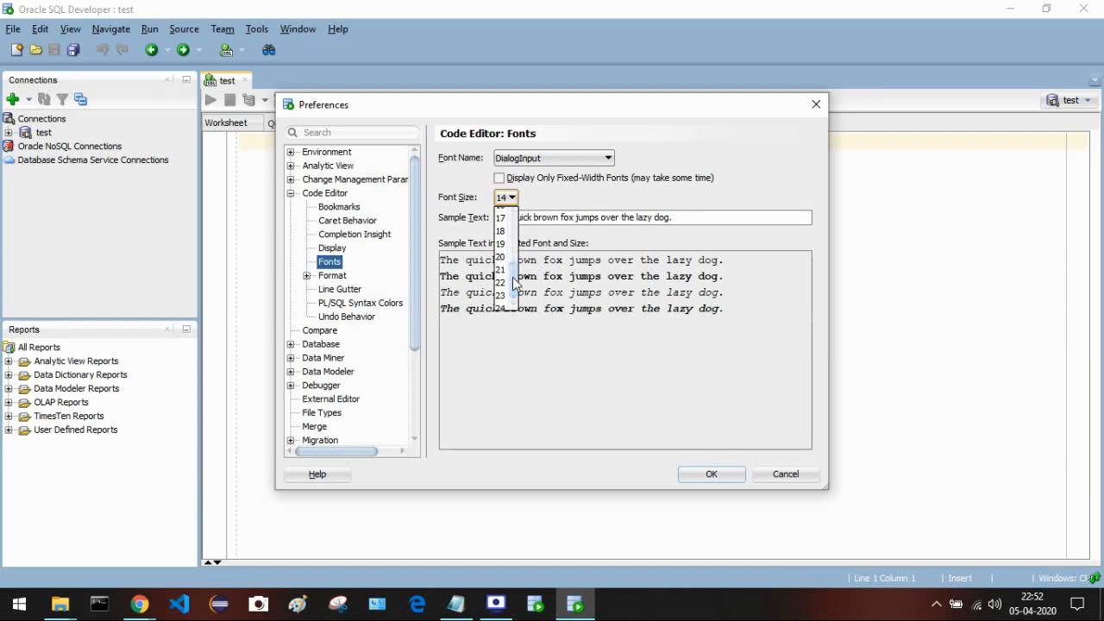
left_click(499, 282)
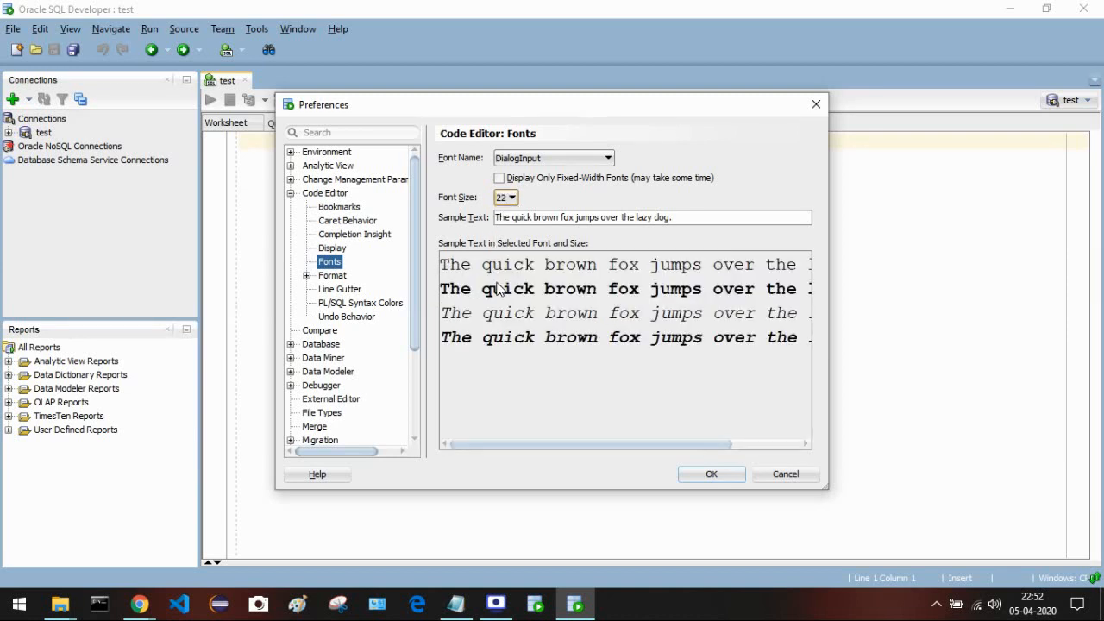
left_click(512, 200)
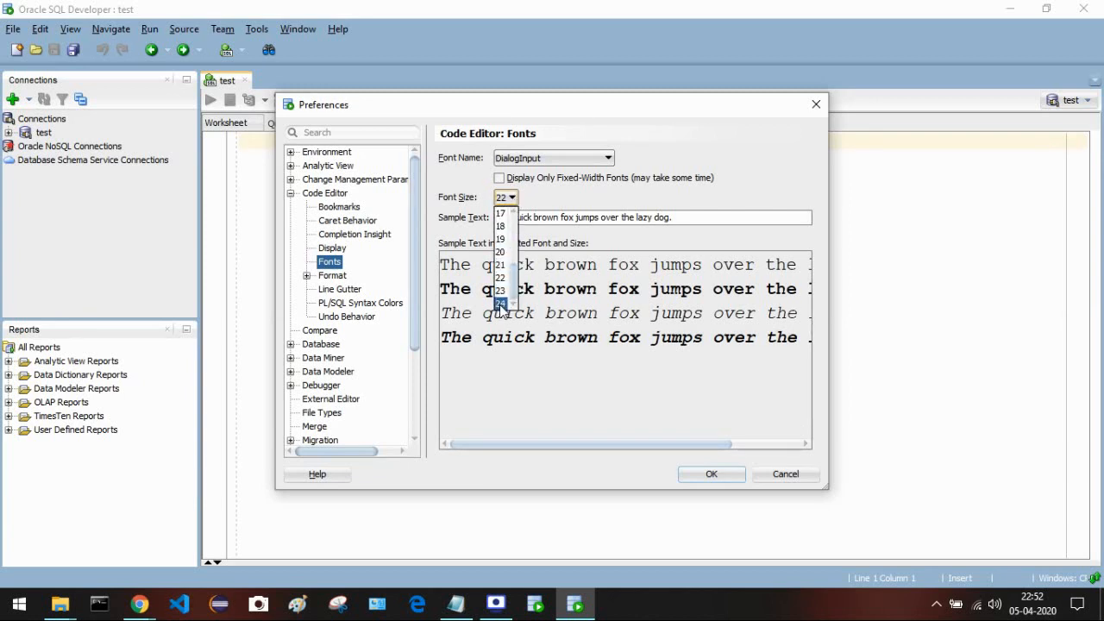
left_click(501, 304)
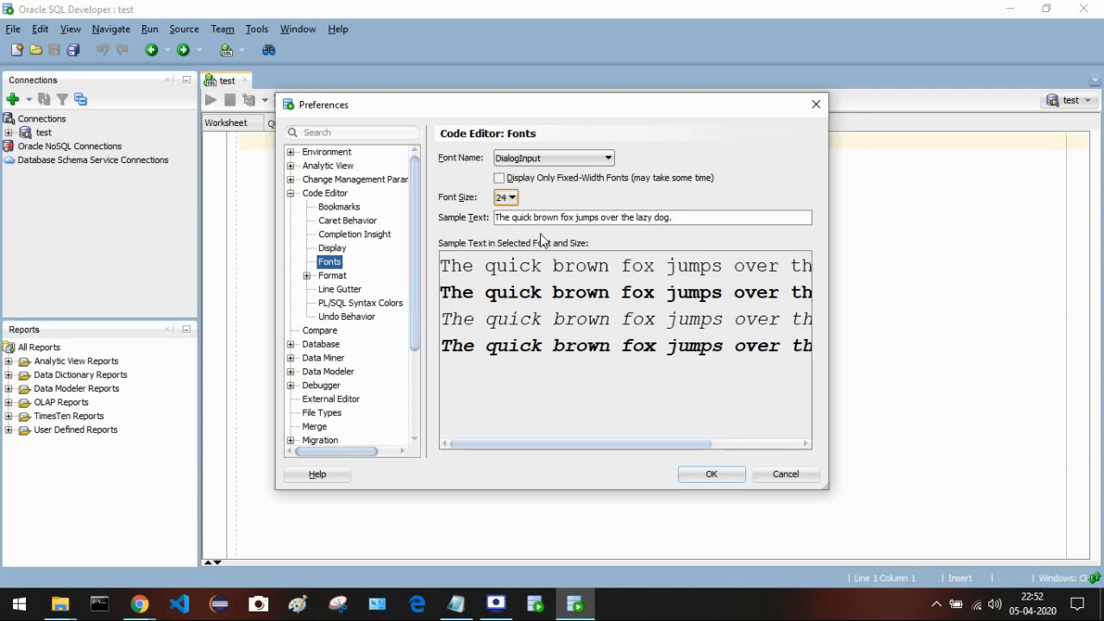
- Choose Consolas as the code editor font after trying others, and confirm with OK
left_click(583, 162)
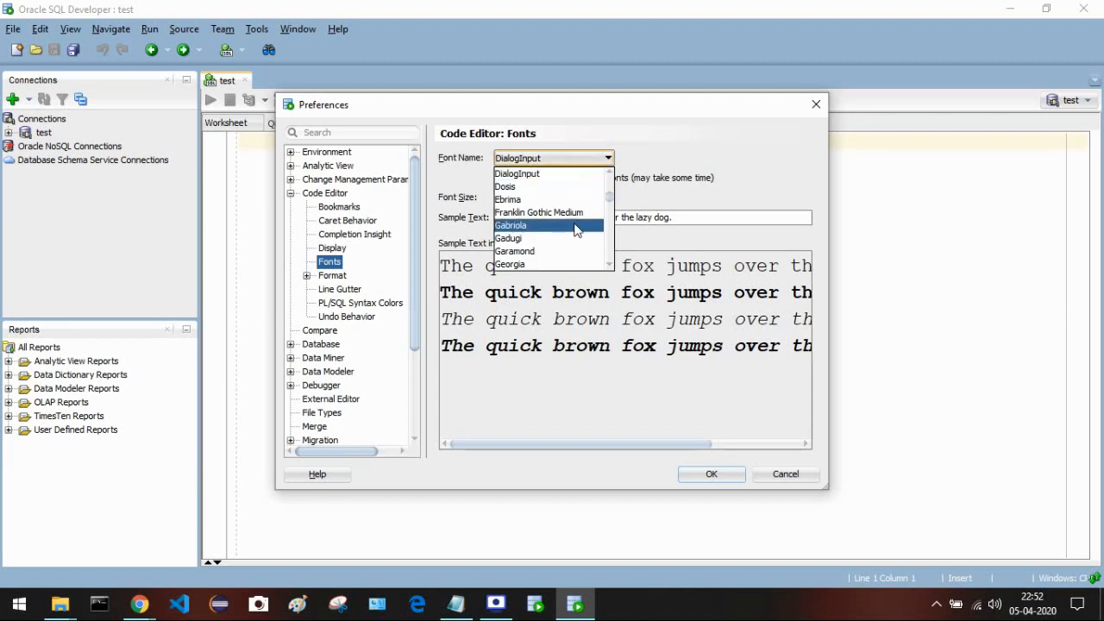
scroll(576, 229, "down", 2)
scroll(576, 229, "down", 3)
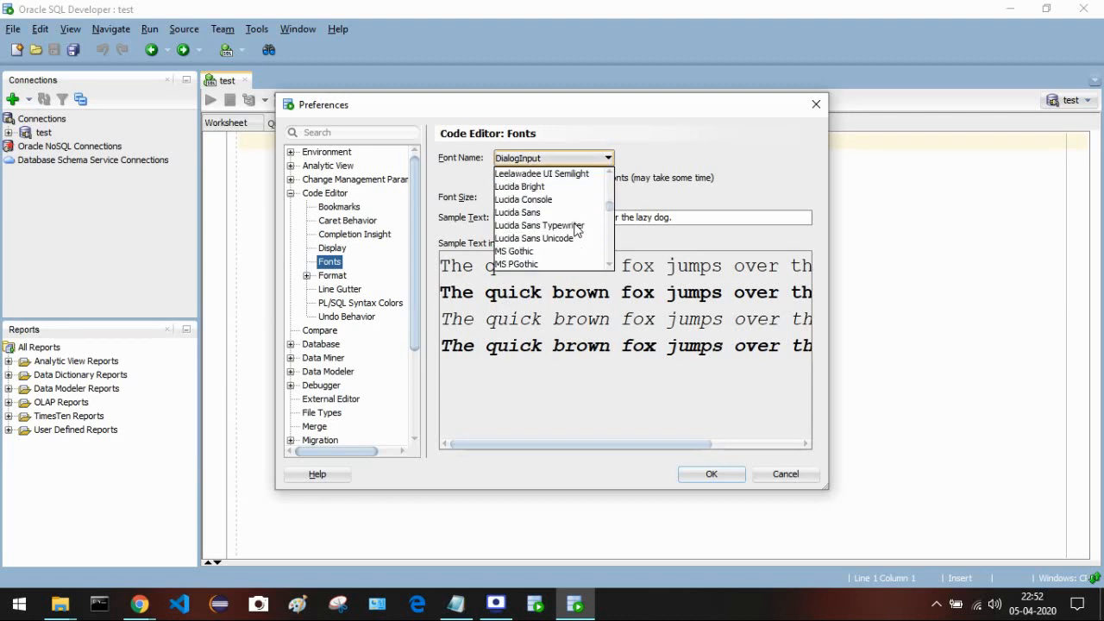
scroll(576, 230, "down", 6)
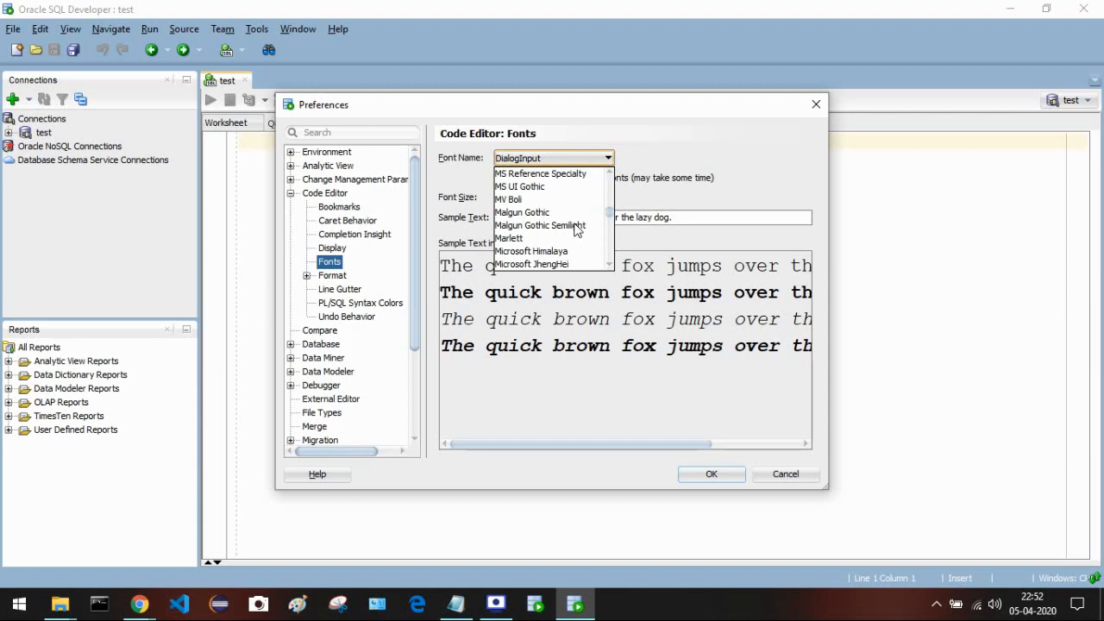
left_click(565, 158)
key("c")
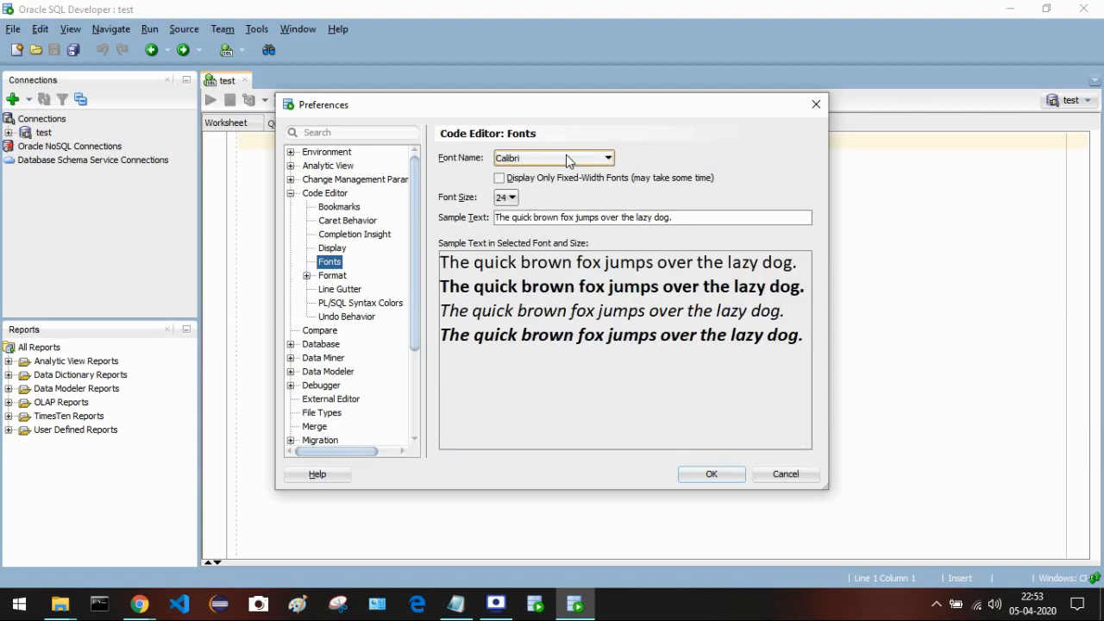
key("o")
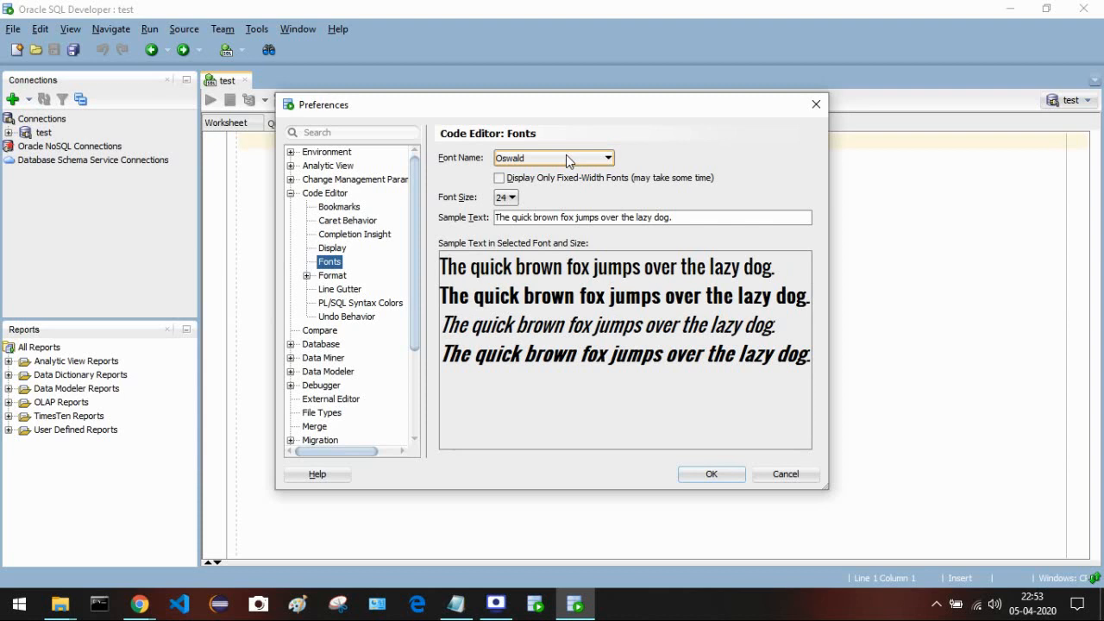
key("c")
left_click(565, 156)
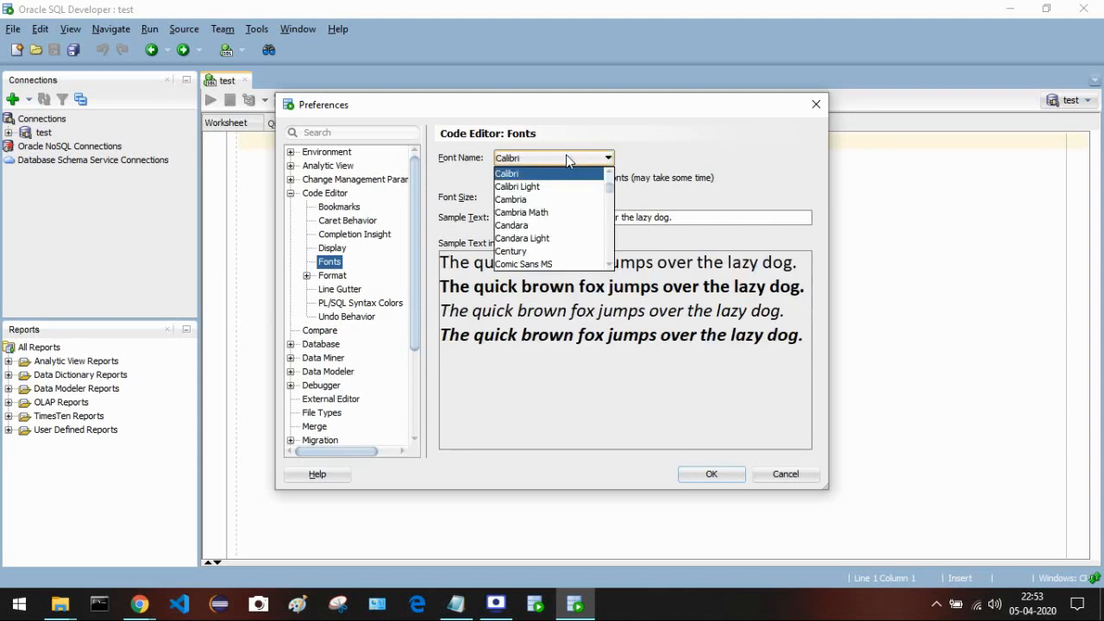
scroll(556, 211, "down", 1)
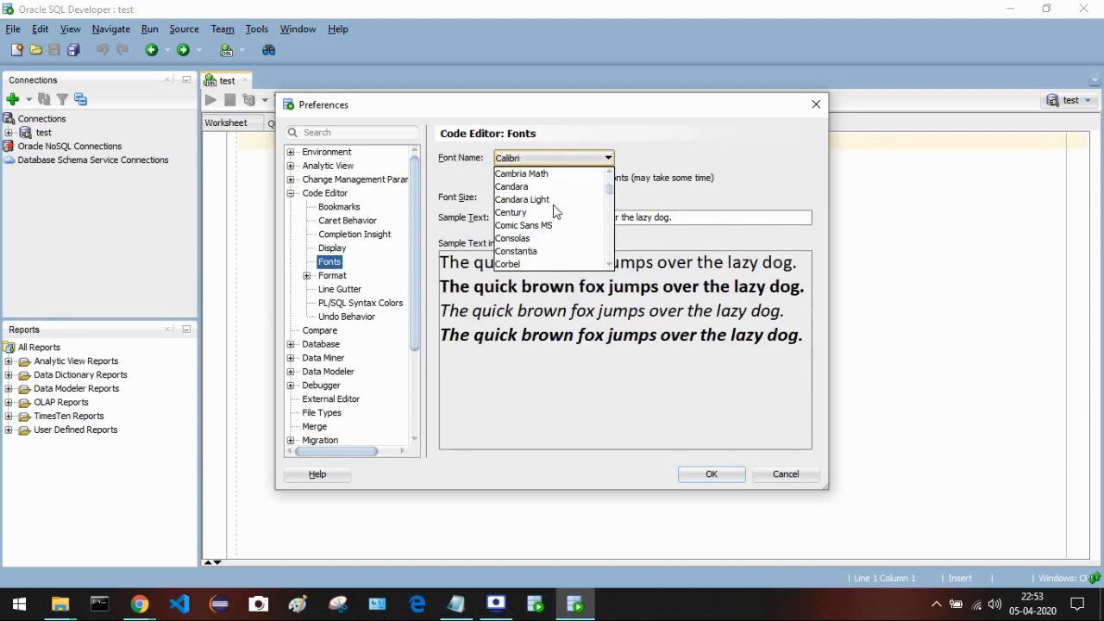
left_click(535, 239)
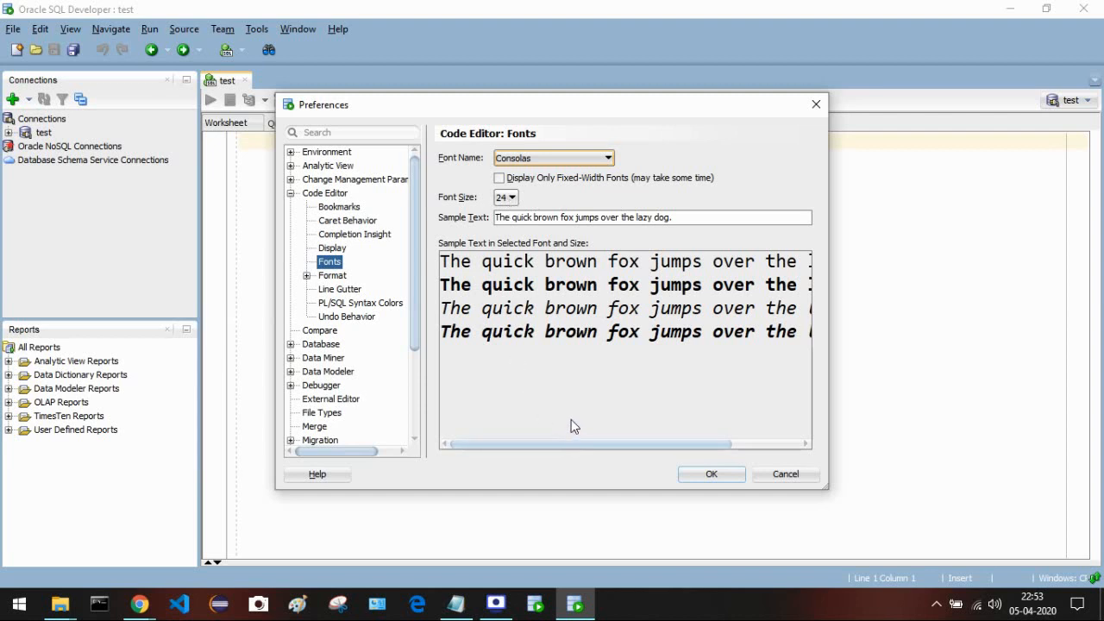
left_click(710, 476)
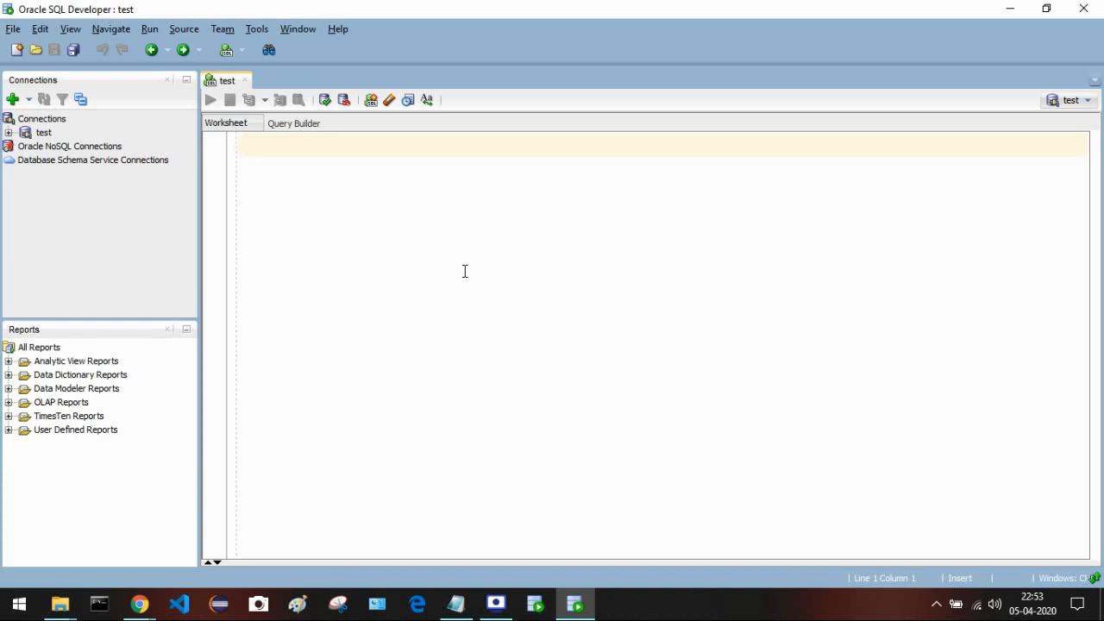
type("cre")
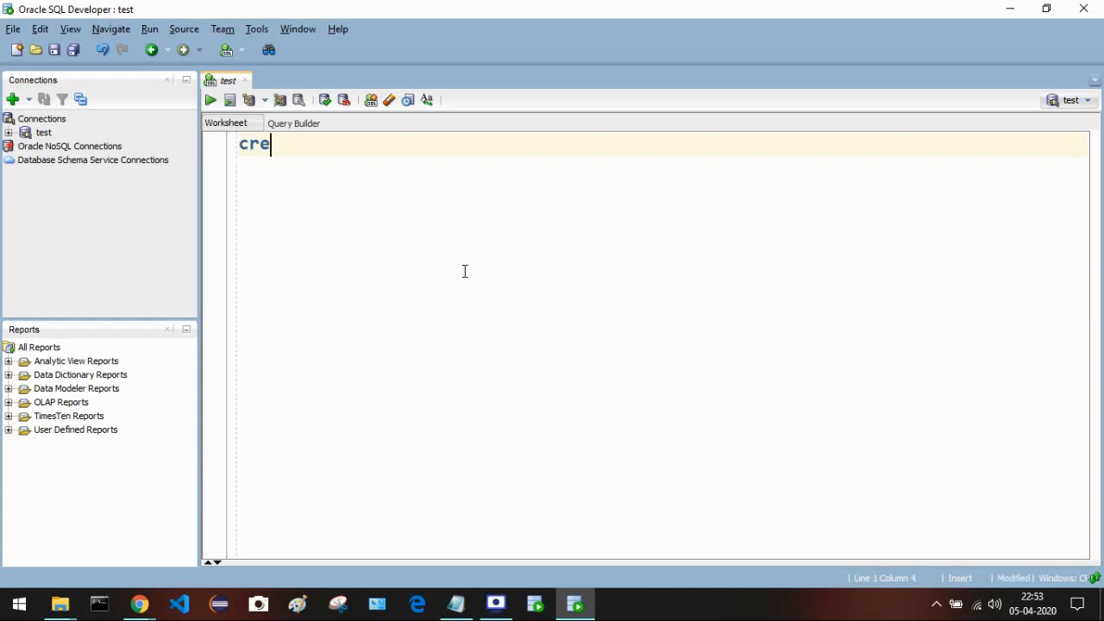
type("ate")
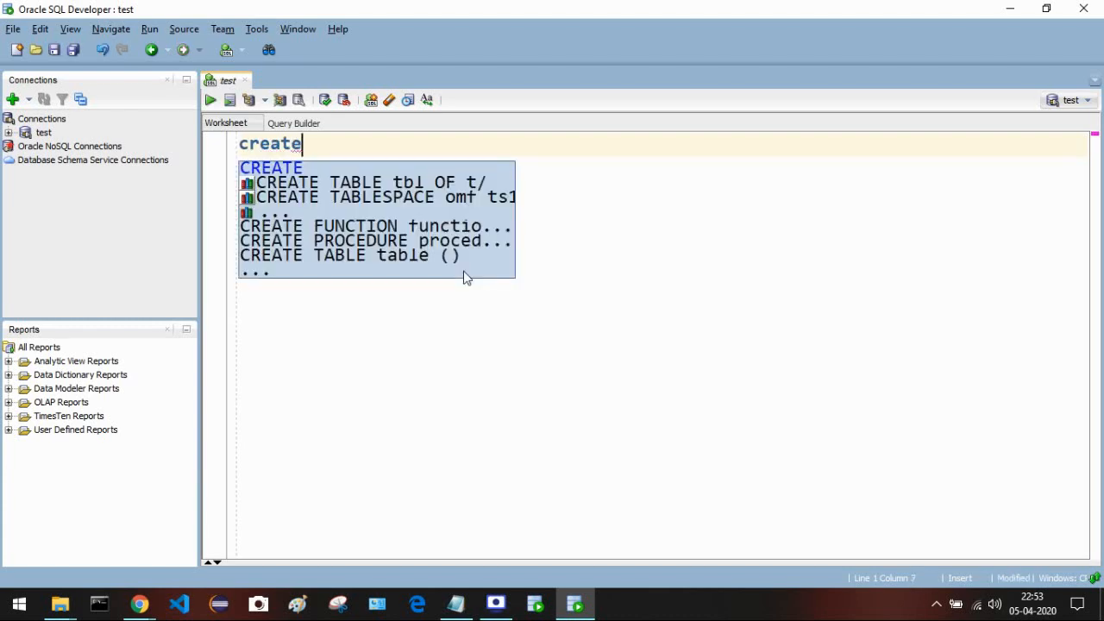
key("BackSpace")
key("BackSpace")
key("BackSpace")
key("BackSpace")
key("BackSpace")
key("BackSpace")
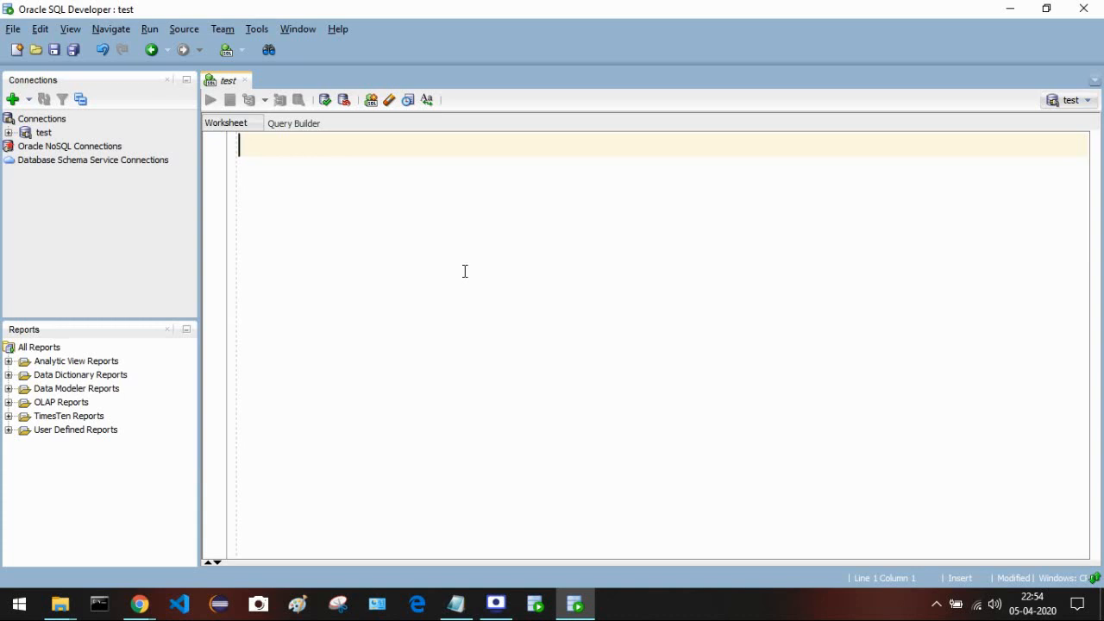
- Begin the statement CREATE TABLE EMPLOYEE( with an EMPLOYEE_NUMBER INT column, fixing typos
type("CR")
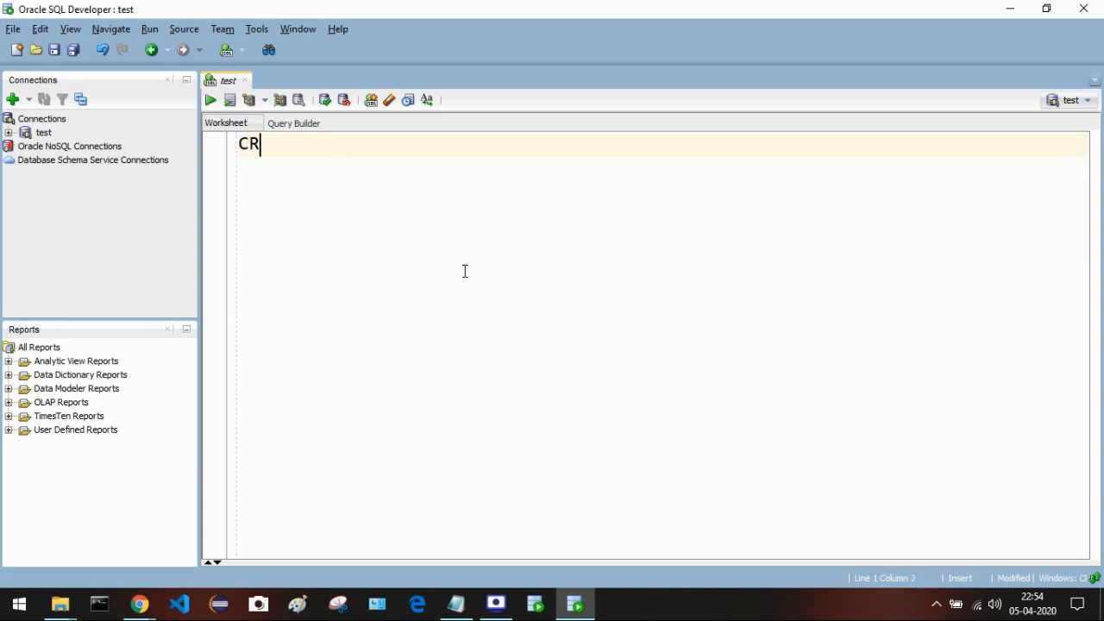
type("EATE TAC")
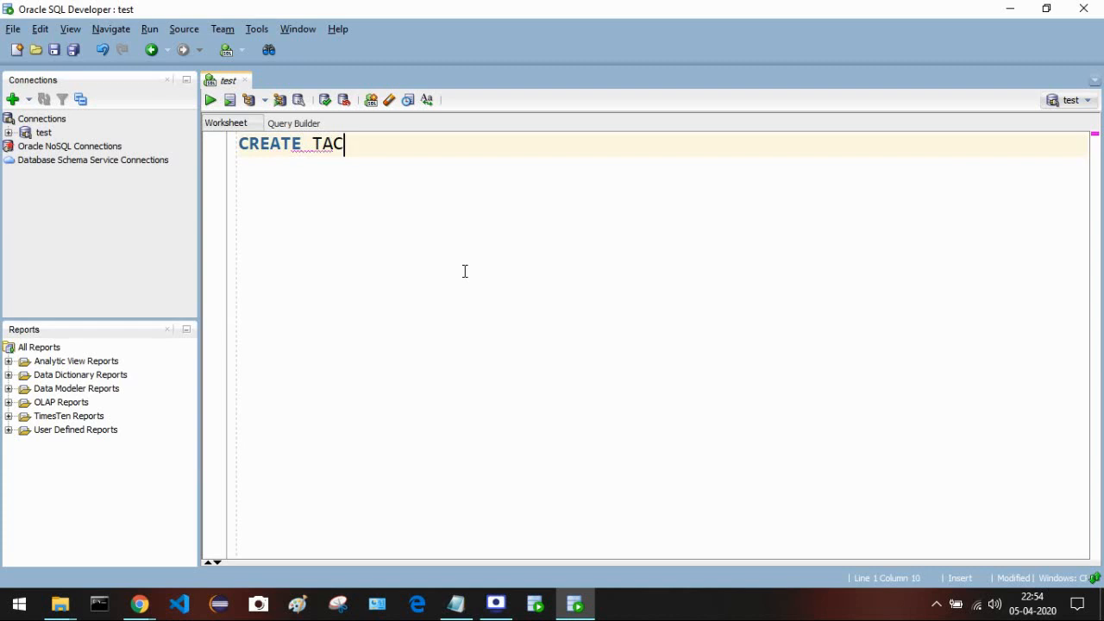
key("BackSpace")
type("BLE EM")
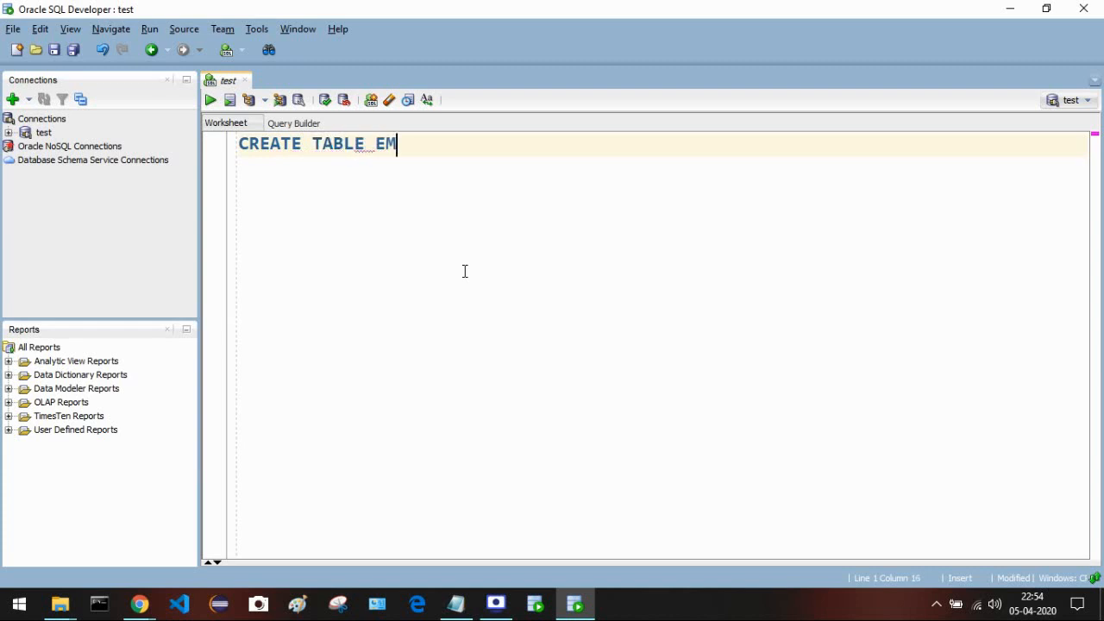
type("PLOYEE(")
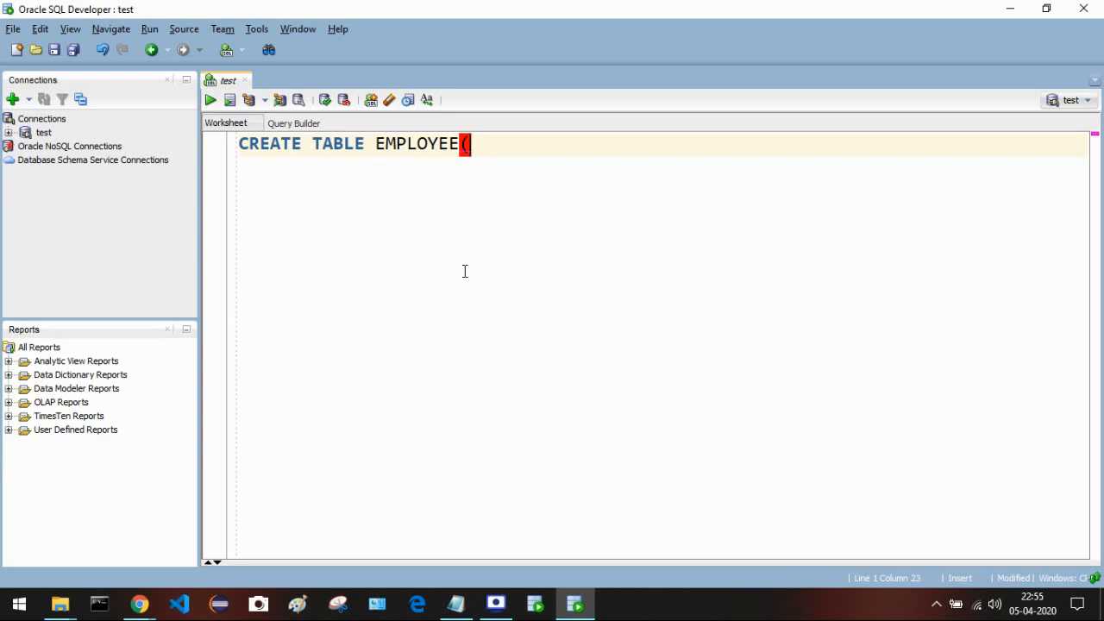
type("EMPLOYEE")
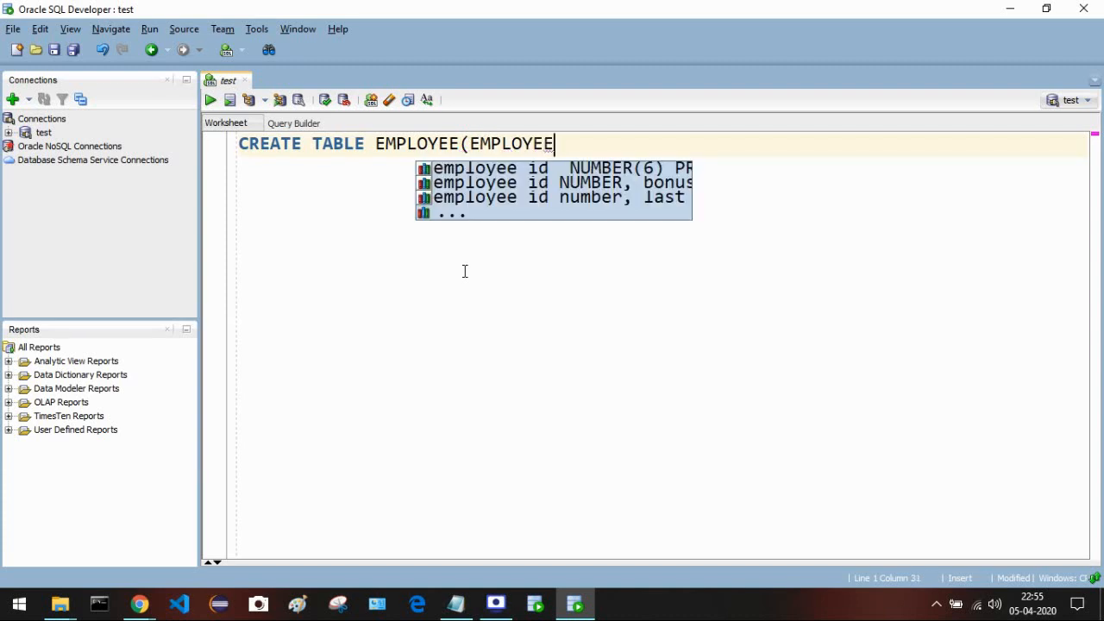
type("_")
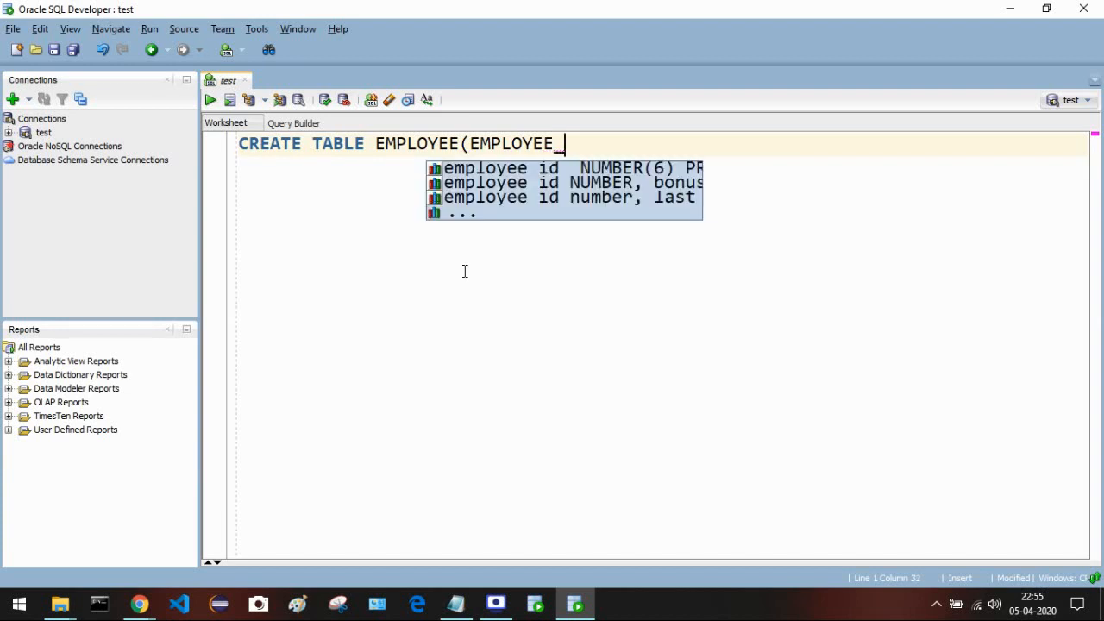
type("nU")
key("BackSpace")
key("BackSpace")
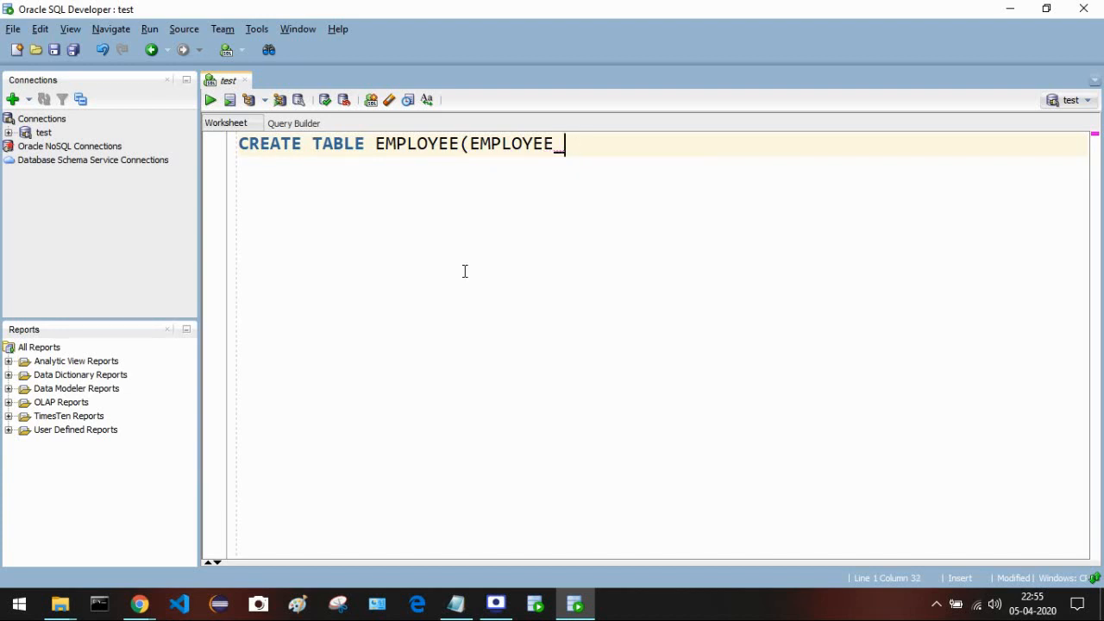
type("NUMBER")
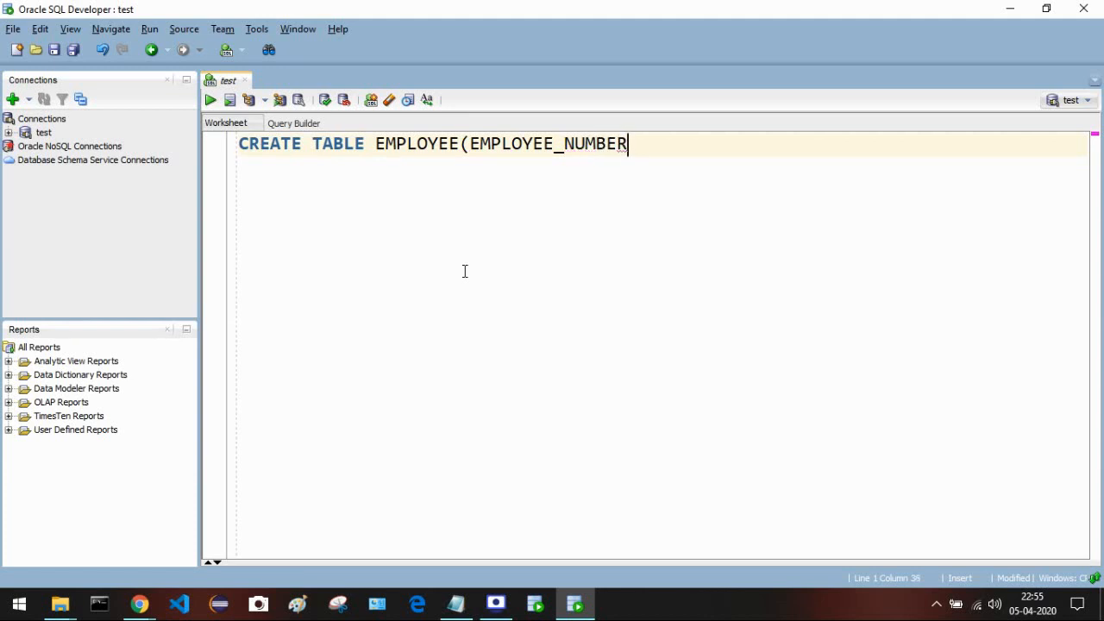
type(" INT")
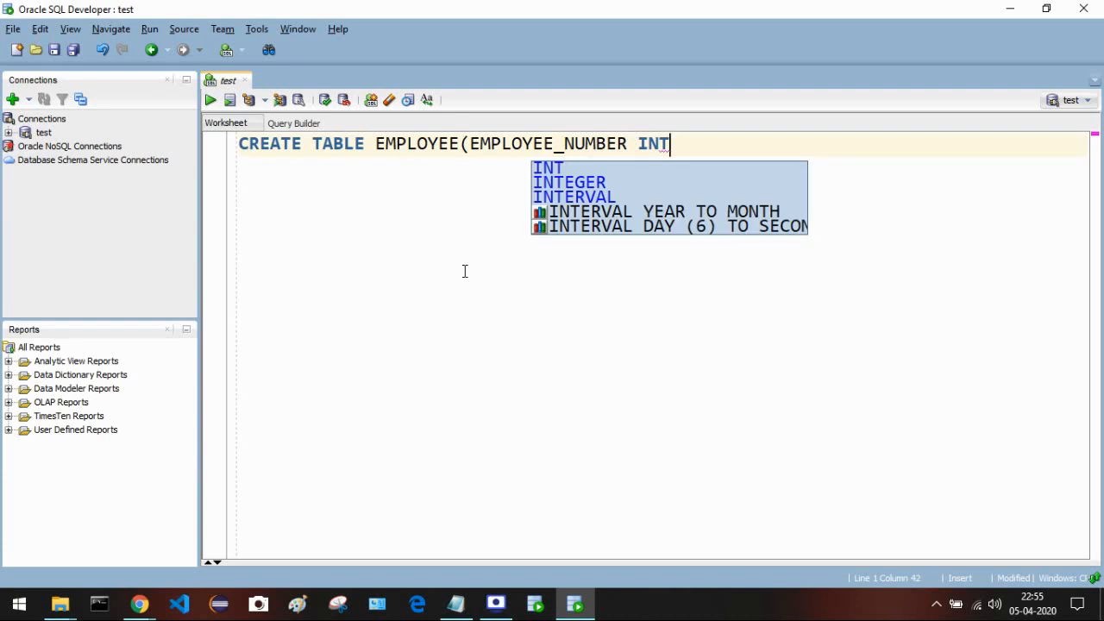
type(",")
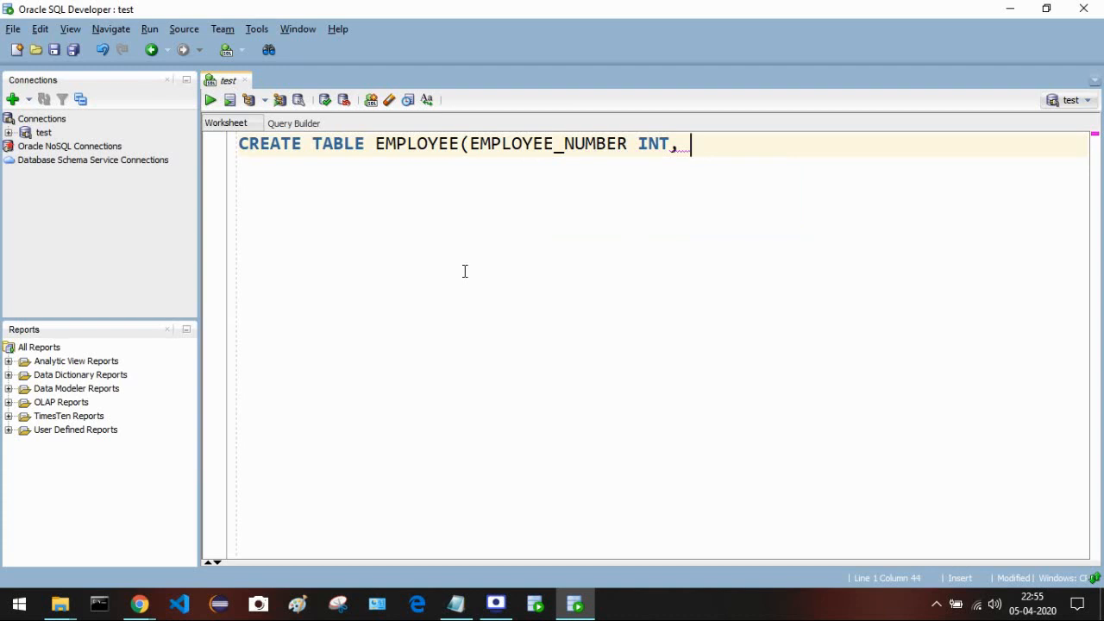
type("  EMPLOYEE")
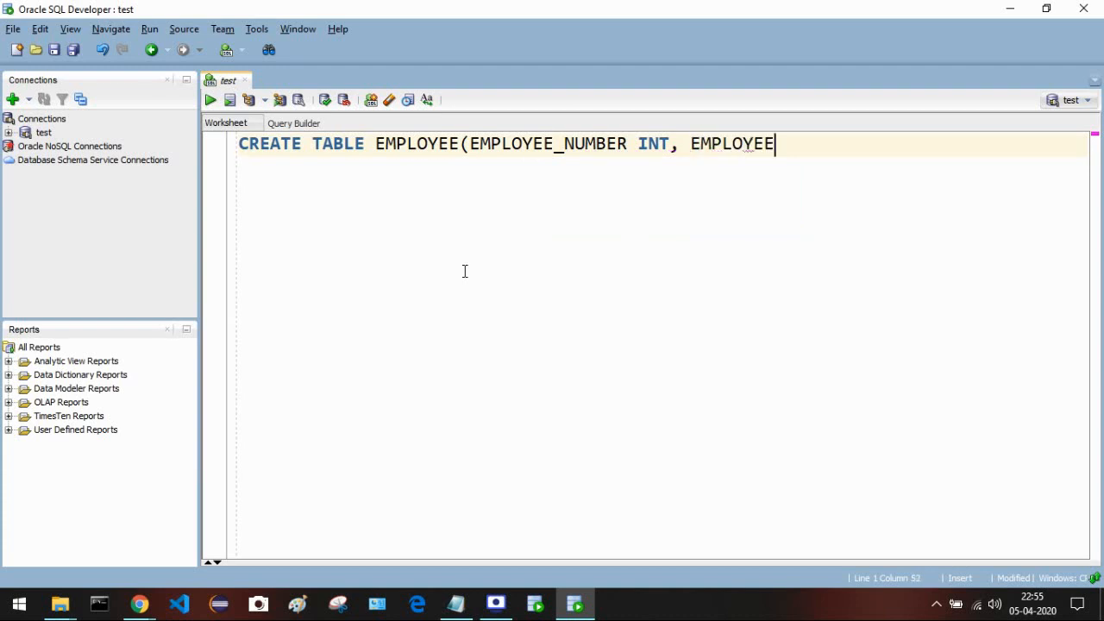
key("BackSpace")
- Add the FIRST_NAME VARCHAR2(255) column to the CREATE TABLE statement
key("BackSpace")
key("BackSpace")
key("BackSpace")
key("BackSpace")
key("BackSpace")
key("BackSpace")
key("BackSpace")
key("BackSpace")
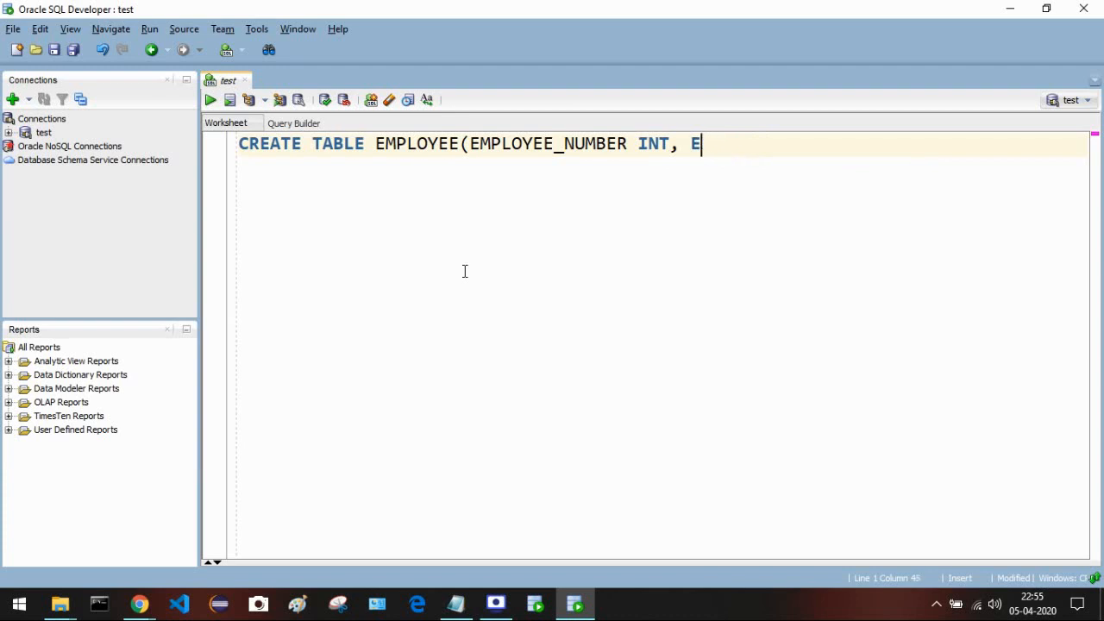
type("FIRST_n")
key("BackSpace")
type("NA")
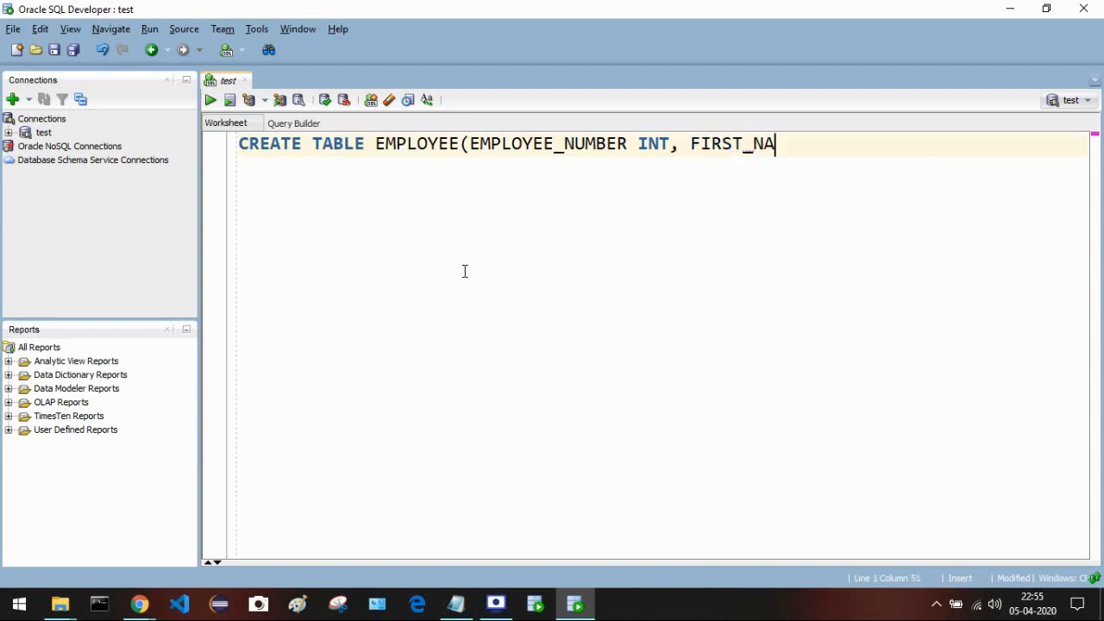
type("ME VARCH")
type("AR2")
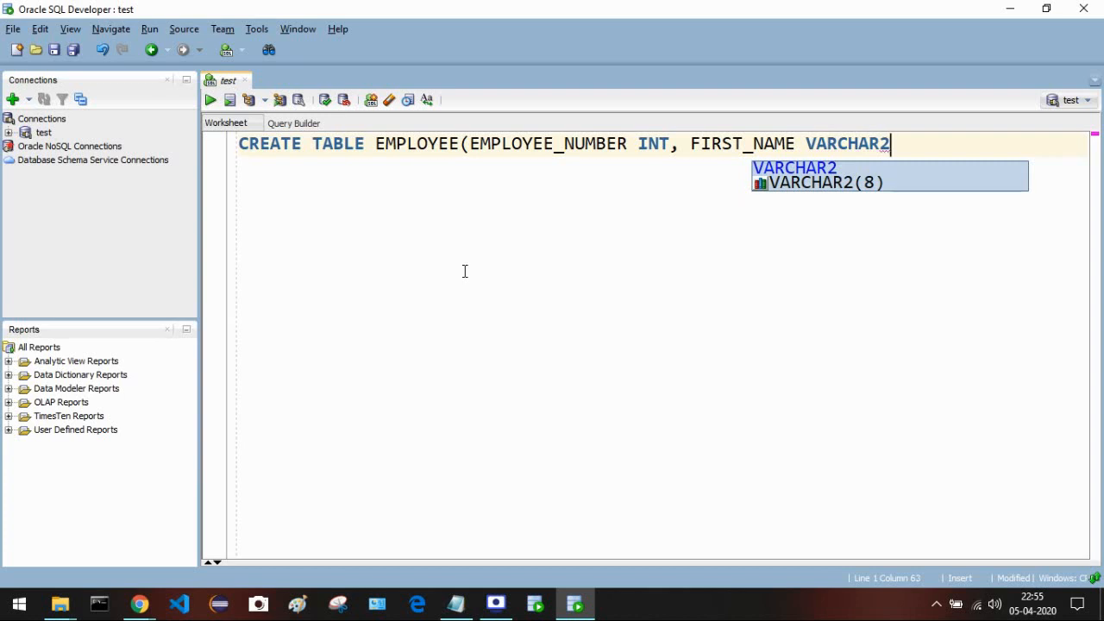
type("()")
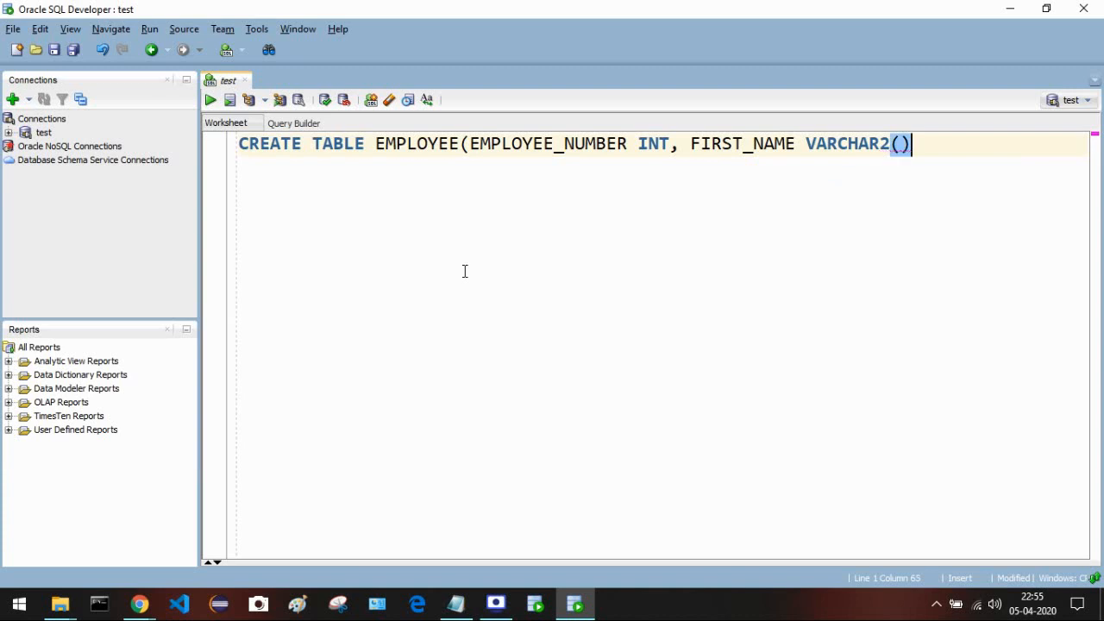
key("Left")
type("255")
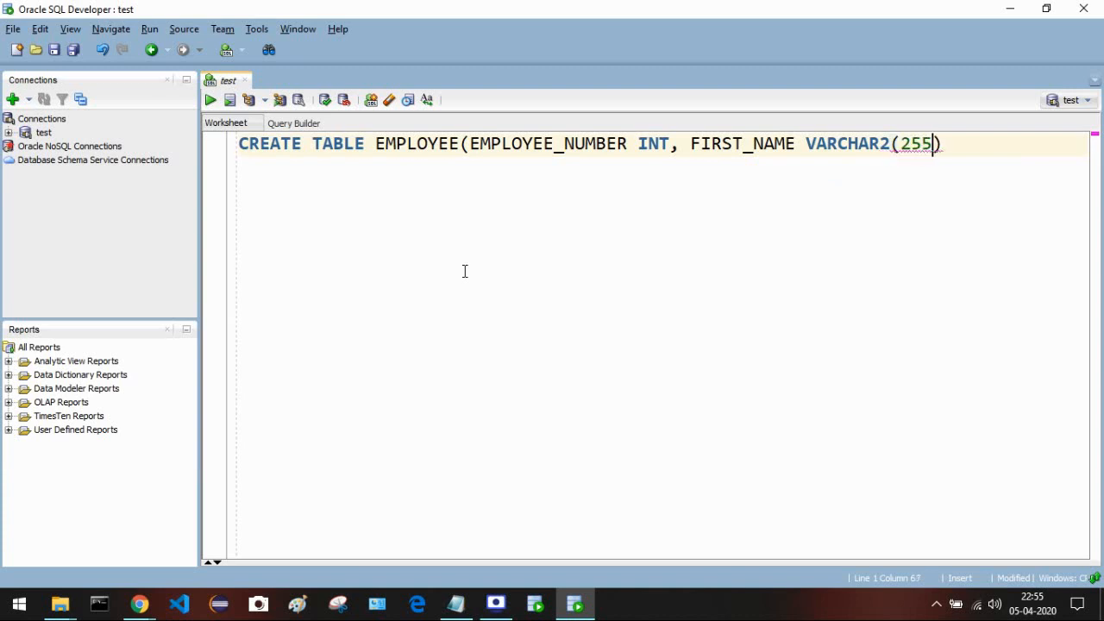
key("Right")
type(",")
- Add the LAST_NAME VARCHAR2(255) column and close the statement with );
type("LAS")
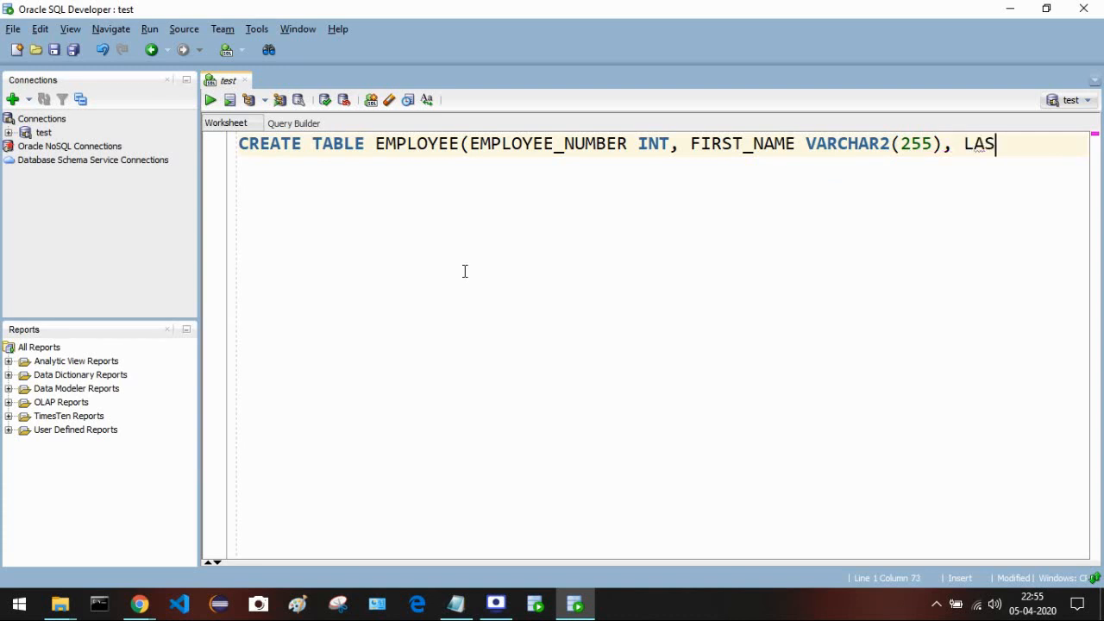
type("T_NAME ")
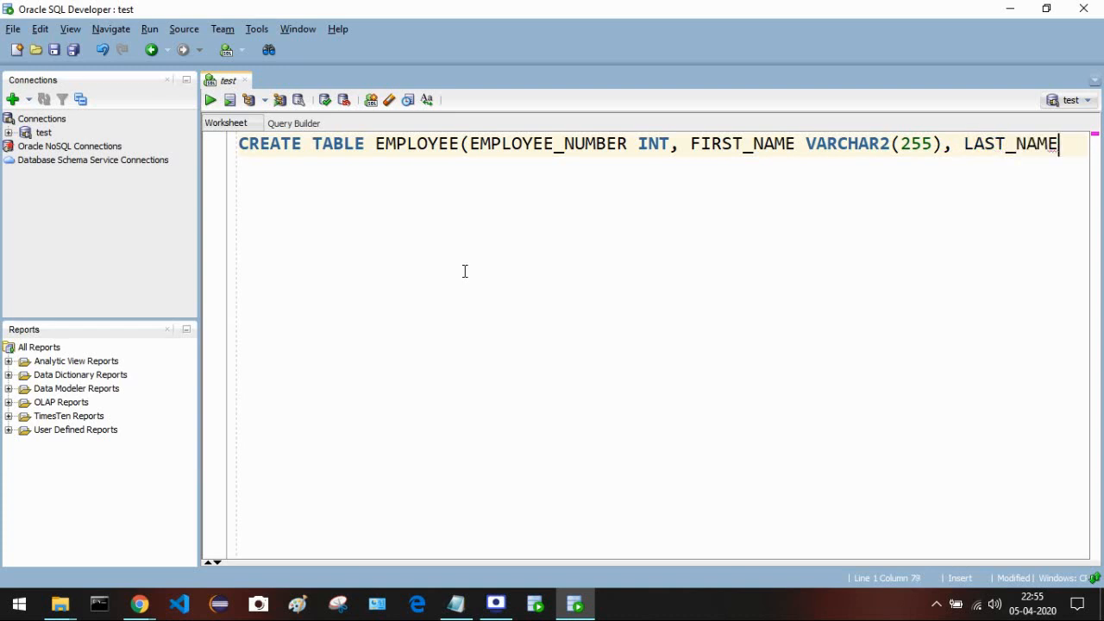
type("VARCH")
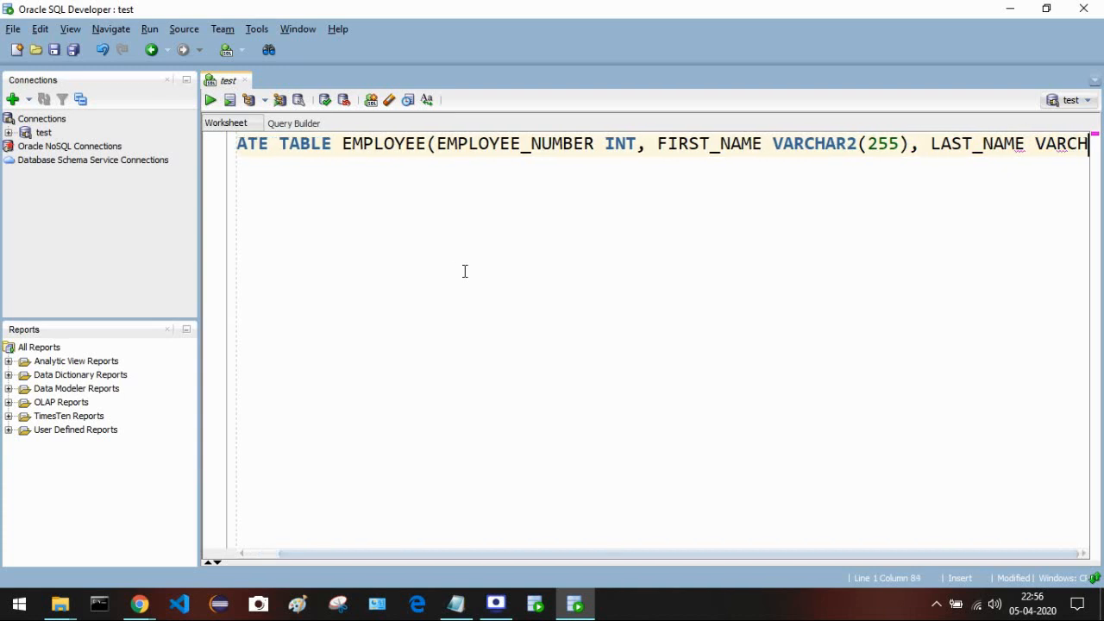
type("AR2")
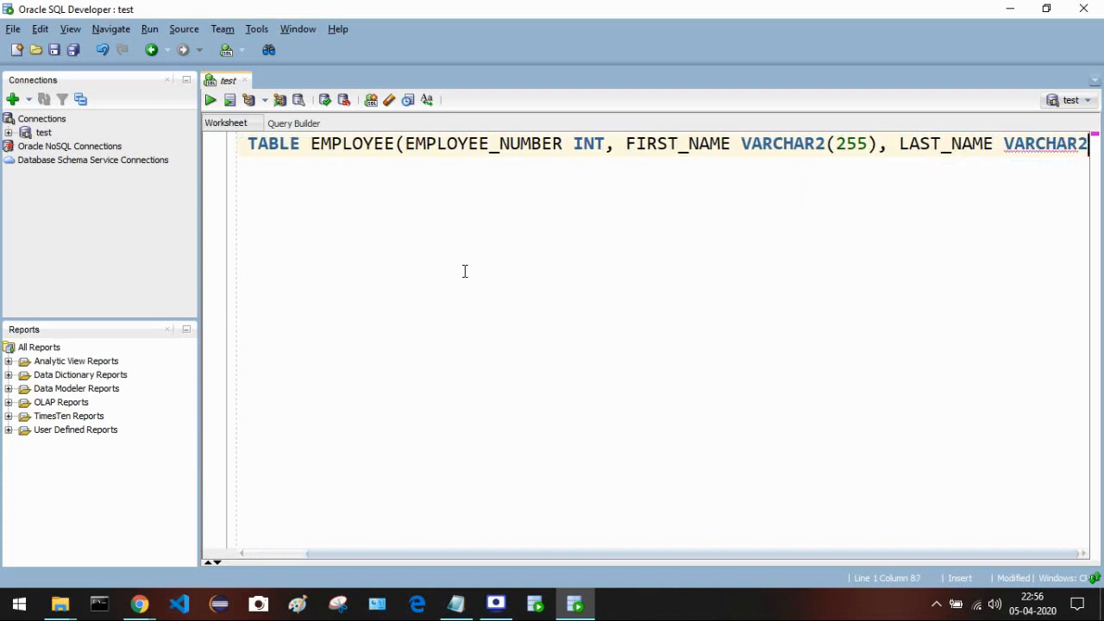
type("()")
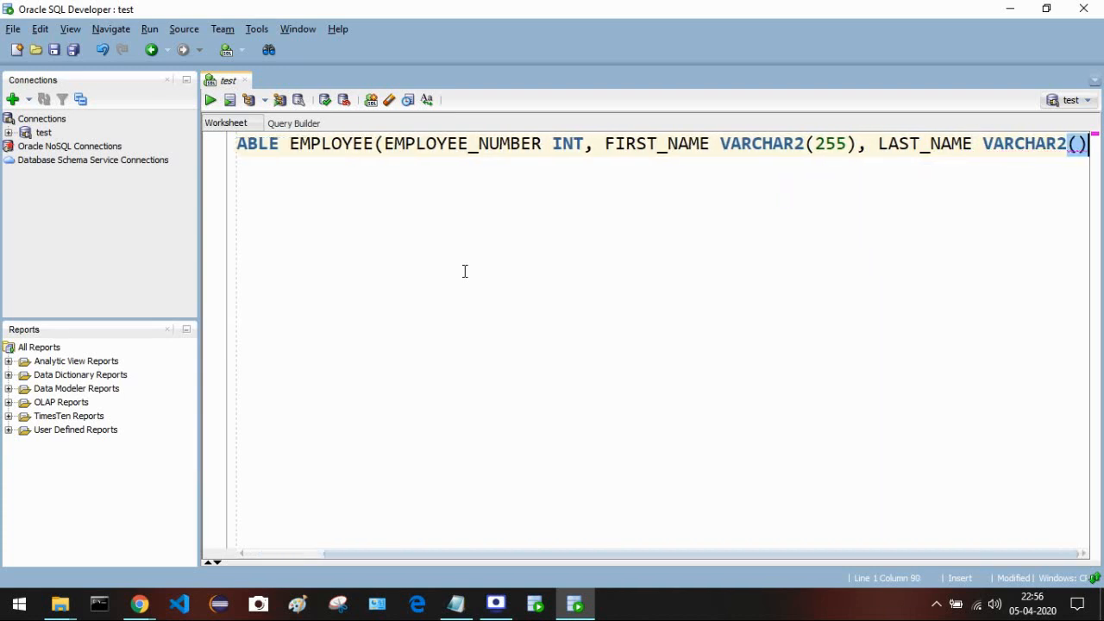
key("Left")
type("255")
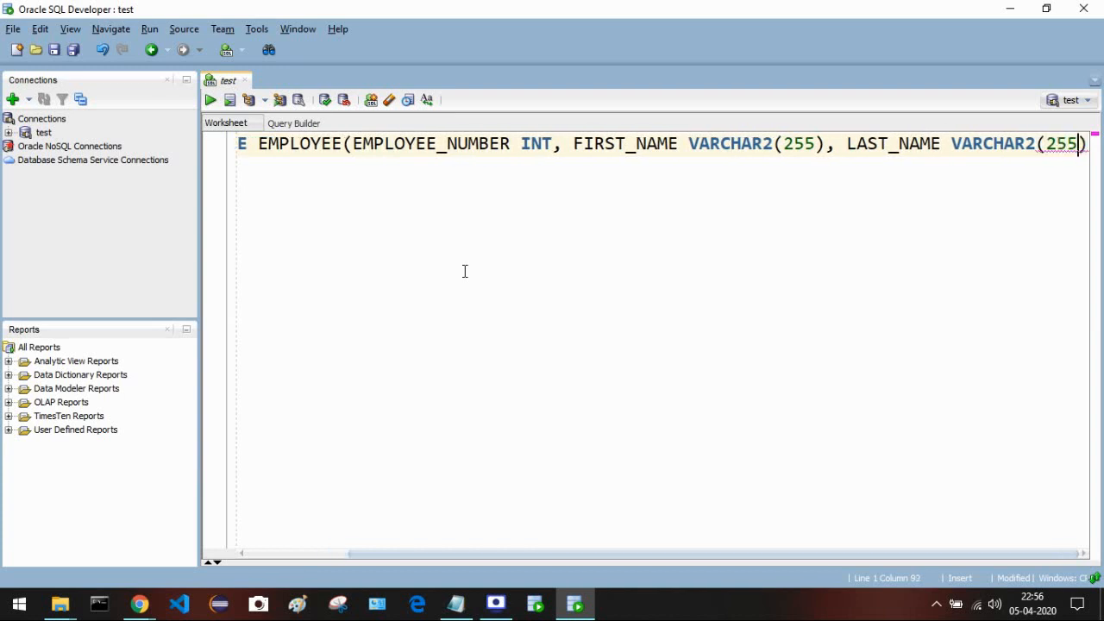
key("Right")
type(")")
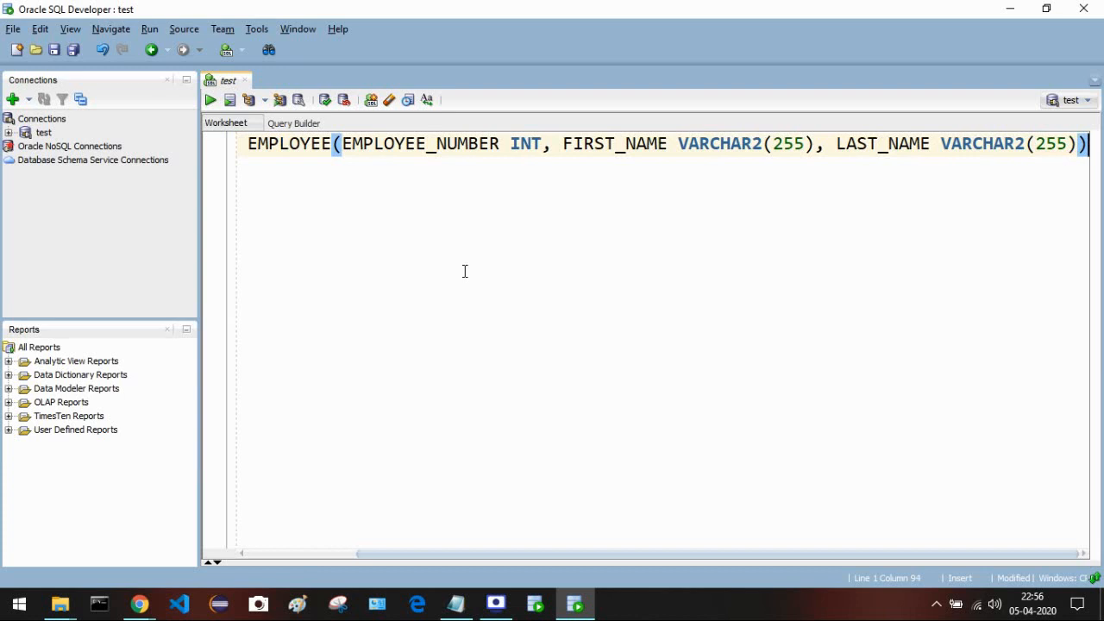
type(";")
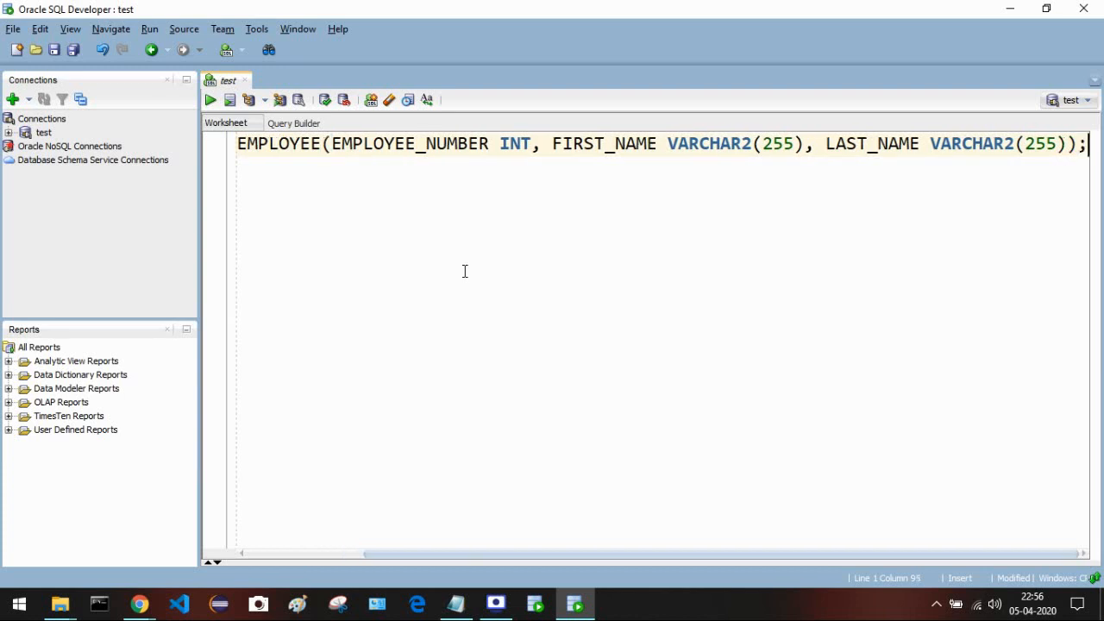
- Scroll the editor back left and select the entire CREATE TABLE EMPLOYEE statement with Ctrl+A
left_click_drag(447, 554, 258, 550)
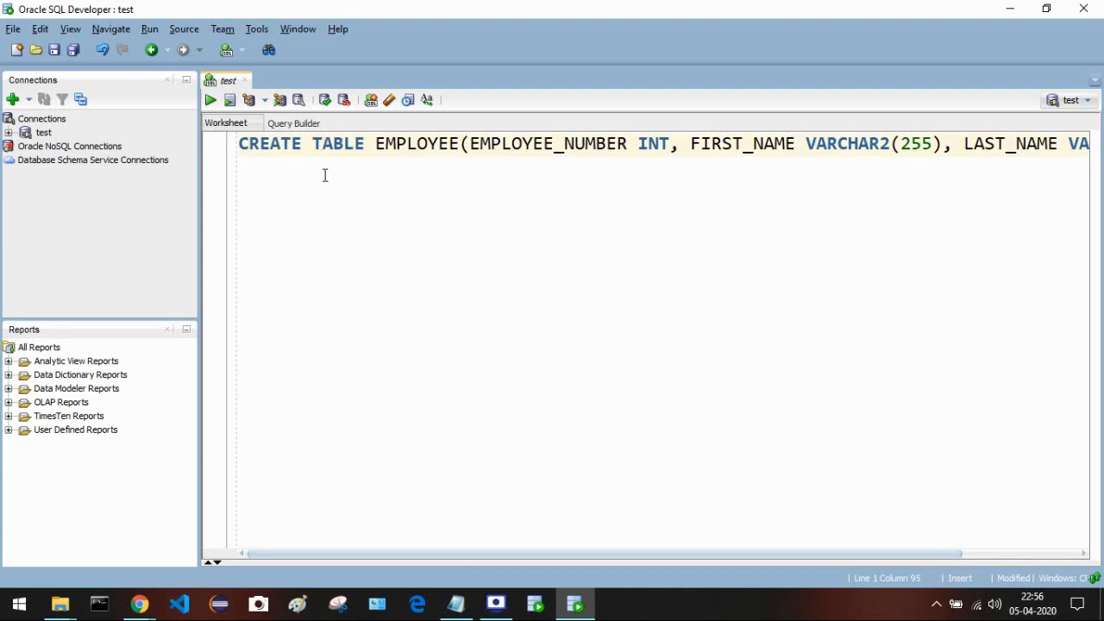
left_click(260, 145)
key("ctrl+a")
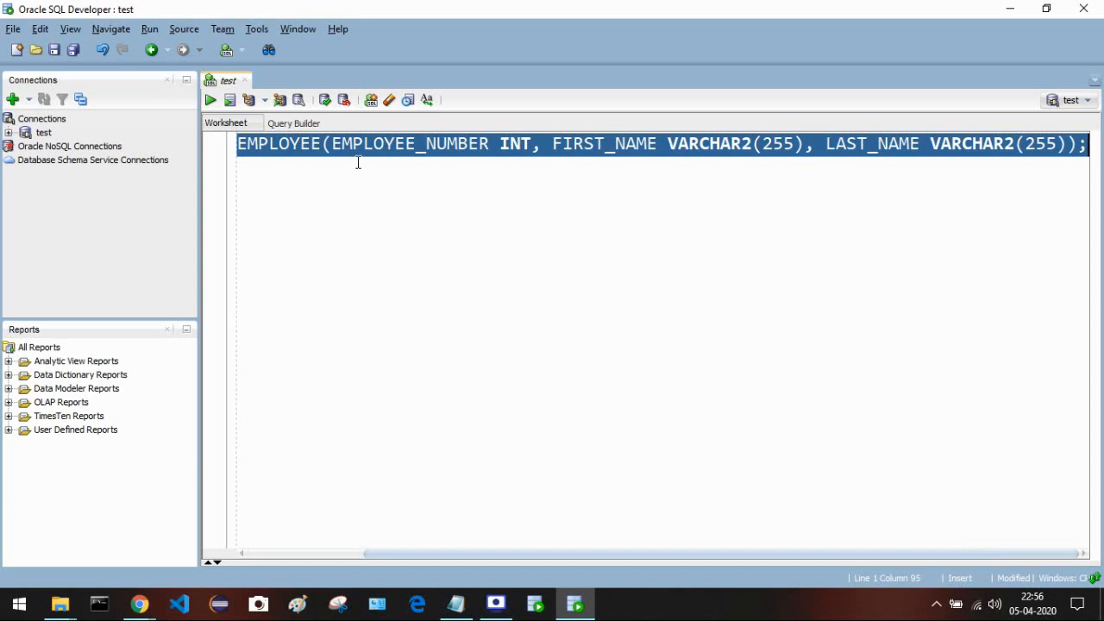
left_click(283, 172)
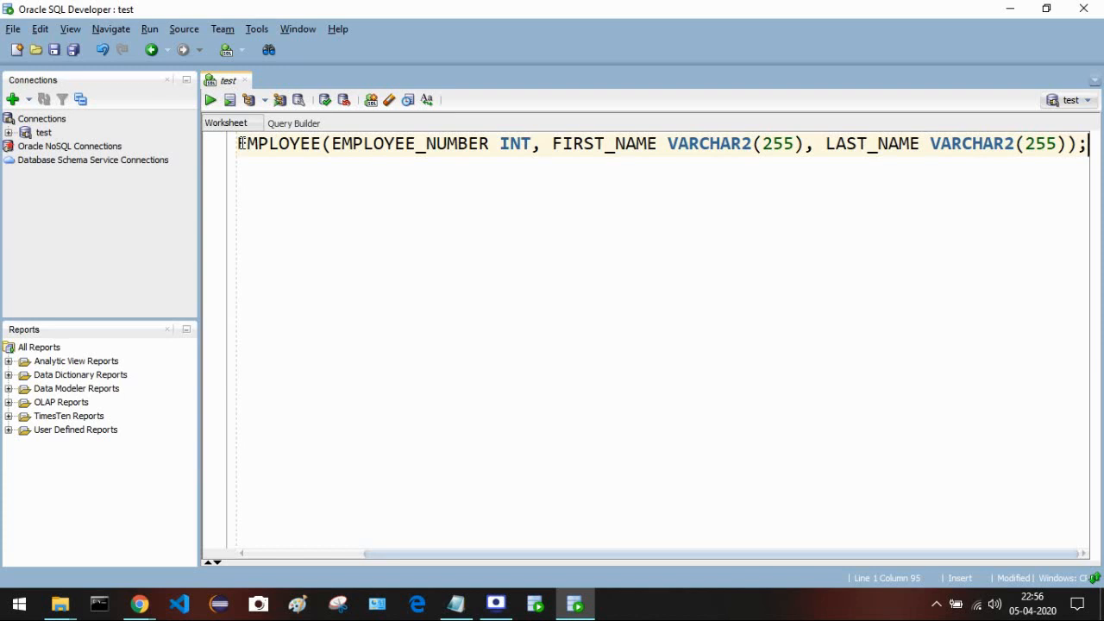
key("ctrl+a")
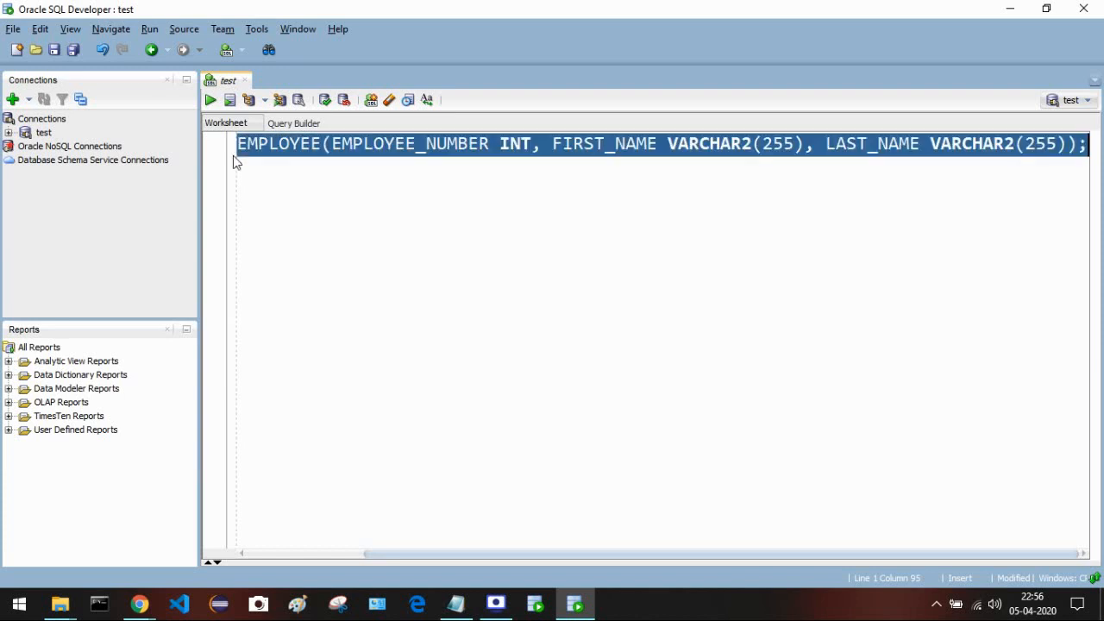
- Run the CREATE TABLE statement to create the EMPLOYEE table, then start a new line below it
left_click(209, 103)
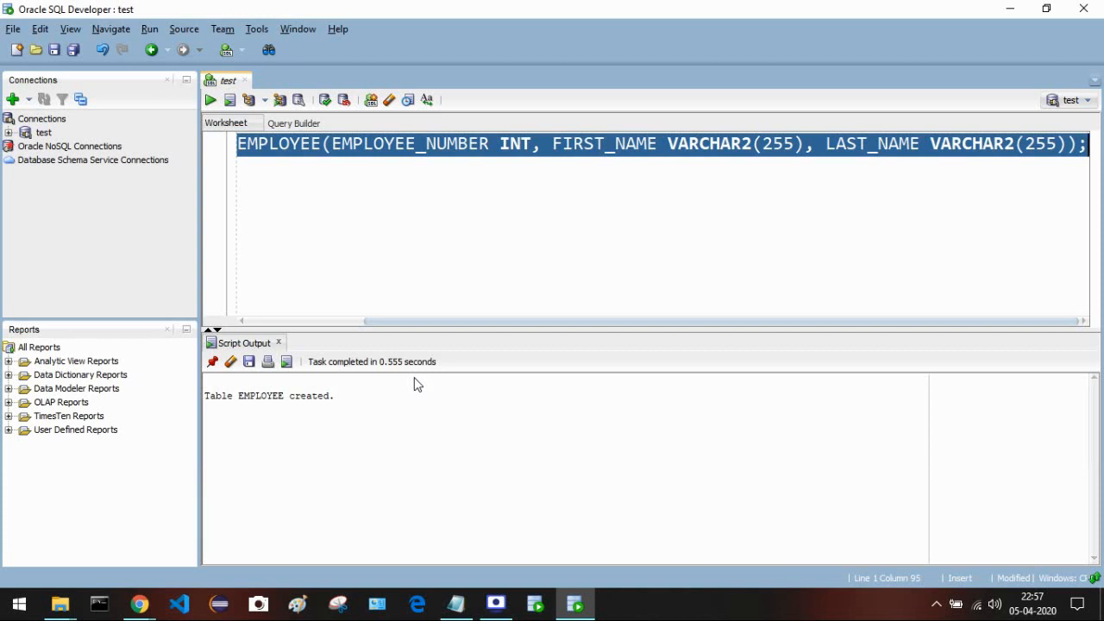
left_click(319, 174)
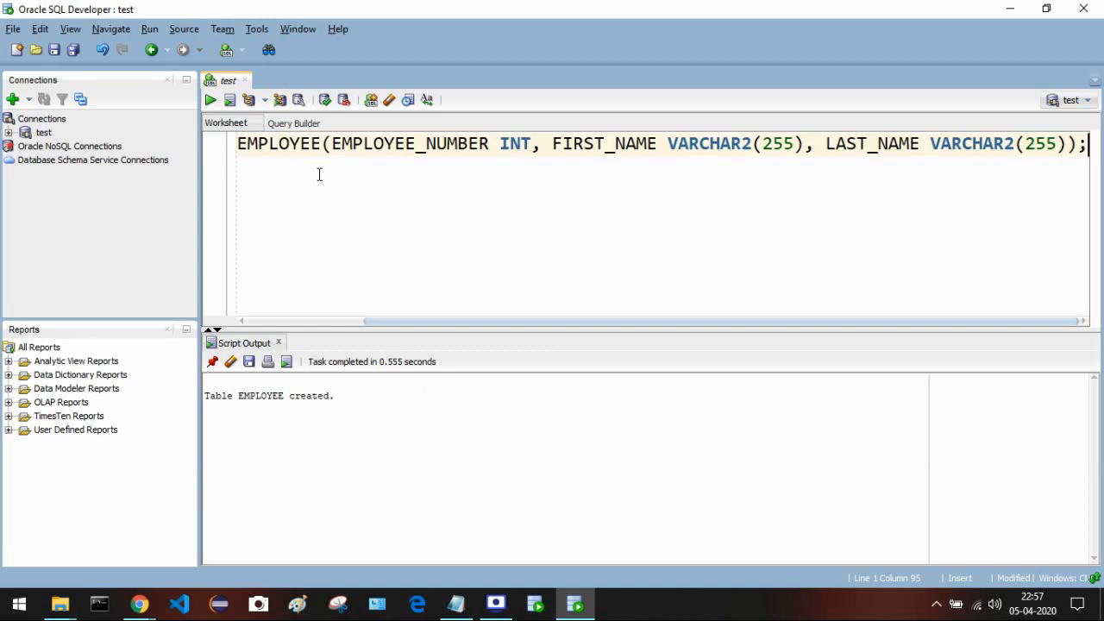
key("Return")
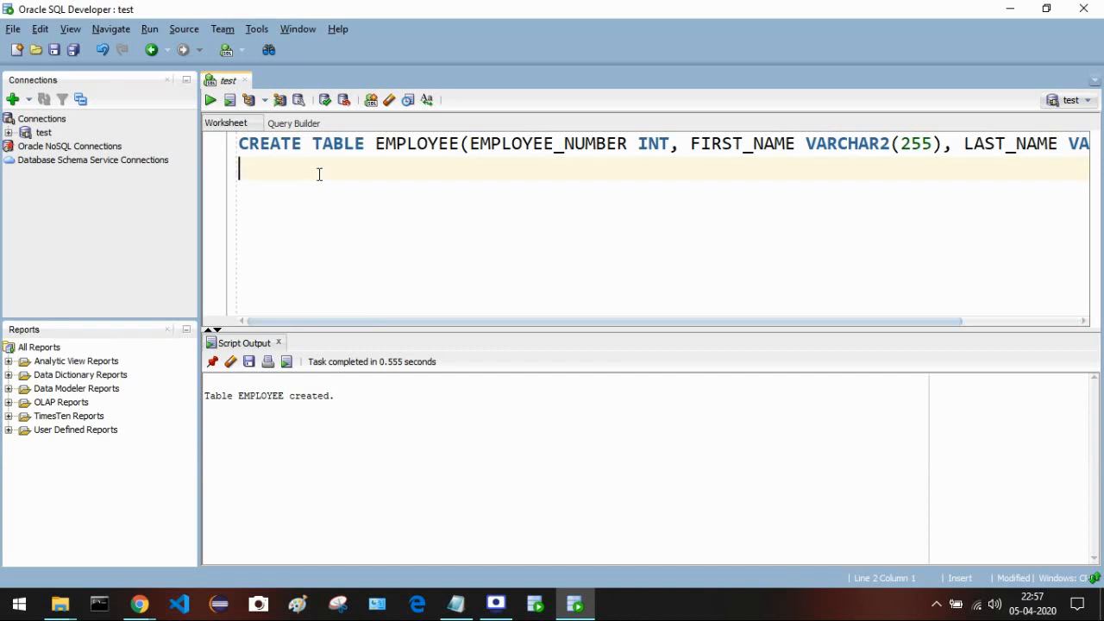
- Write SELECT * FROM EMPLOYEE; on the second line, fixing typos, and select that line
type("SLE")
key("BackSpace")
key("BackSpace")
type("ELECT * FROM ")
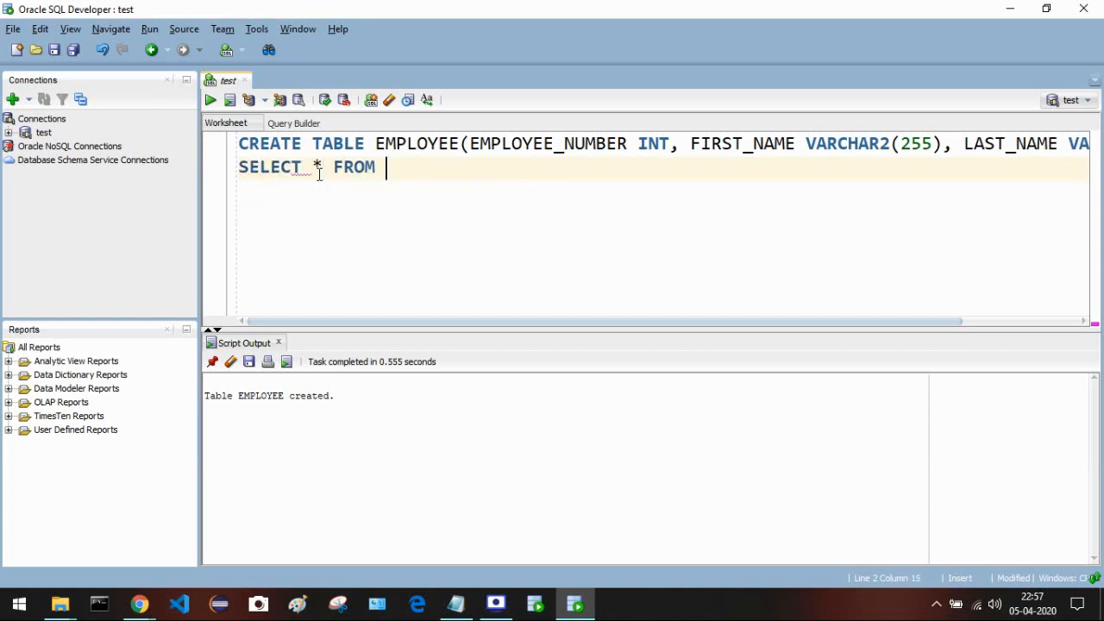
type("EMPLOYEEP;")
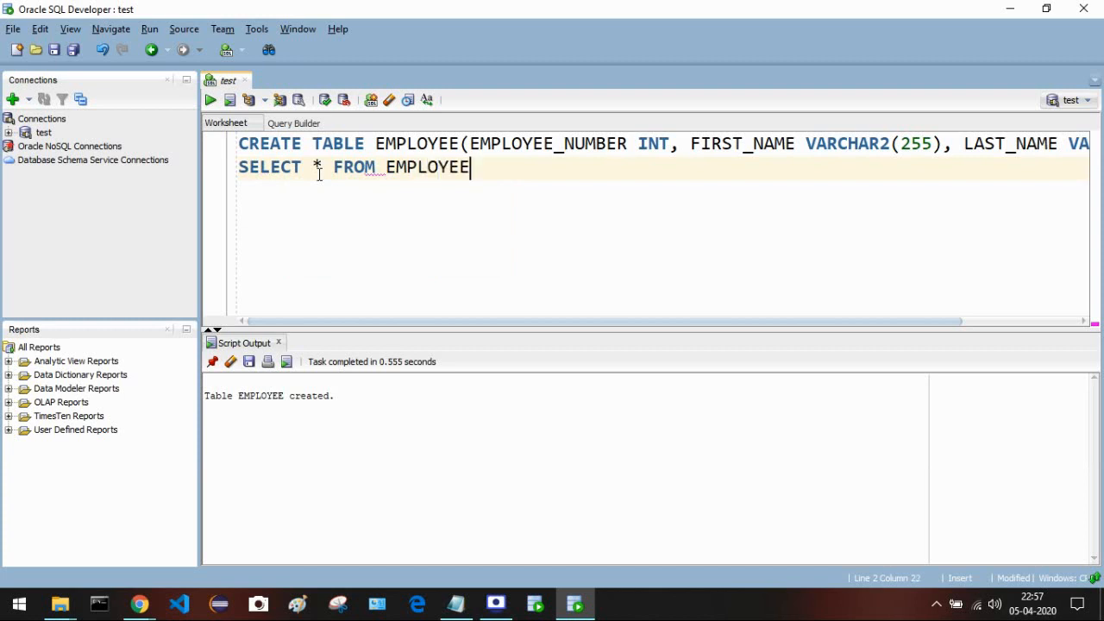
key("BackSpace")
key("BackSpace")
type(";")
left_click_drag(488, 167, 228, 171)
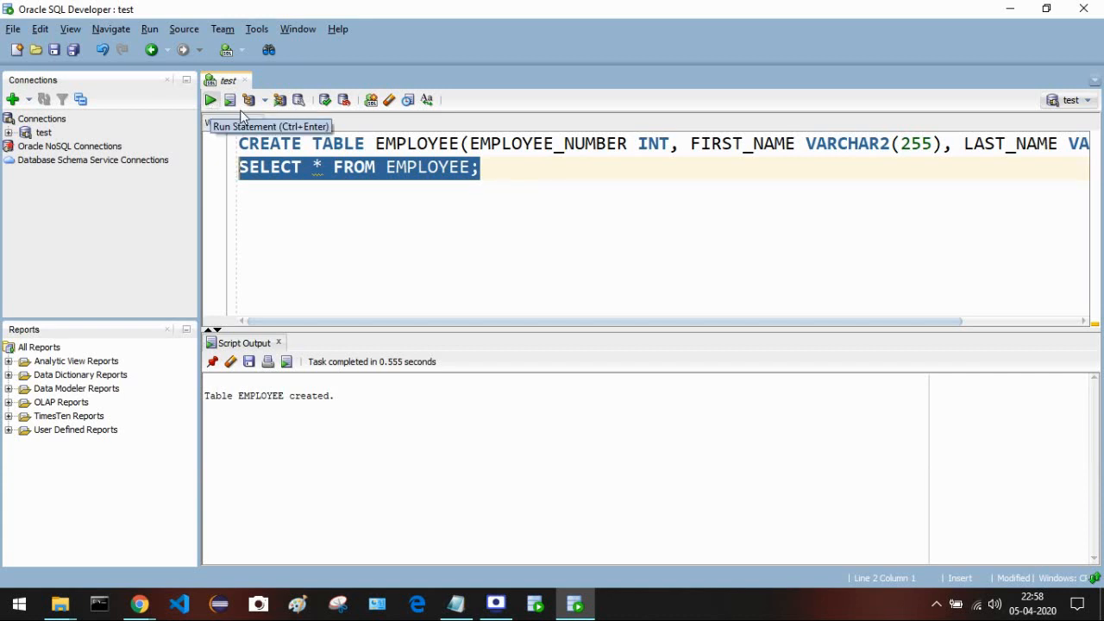
- Run SELECT * FROM EMPLOYEE; to show the empty EMPLOYEE_NUMBER, FIRST_NAME and LAST_NAME columns
left_click(530, 190)
left_click_drag(495, 169, 241, 167)
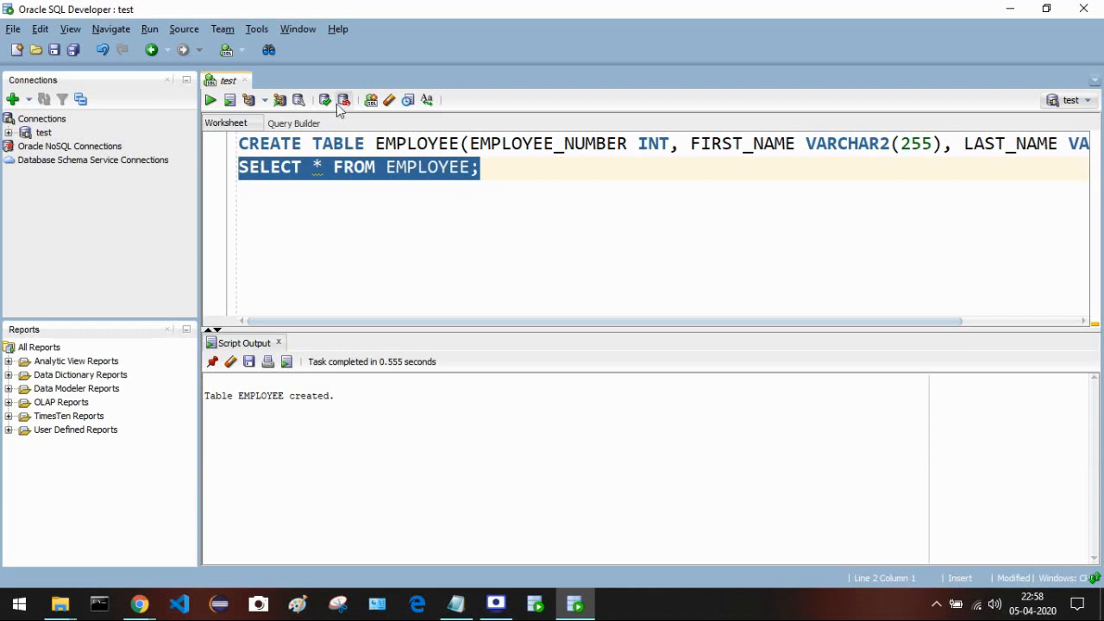
left_click(210, 100)
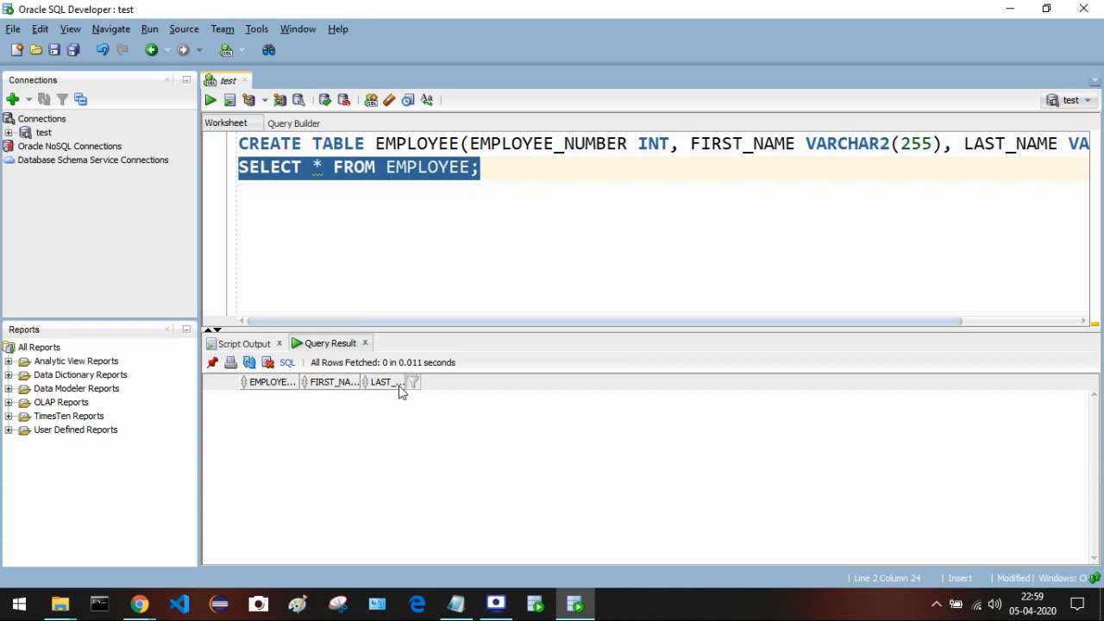
left_click(531, 220)
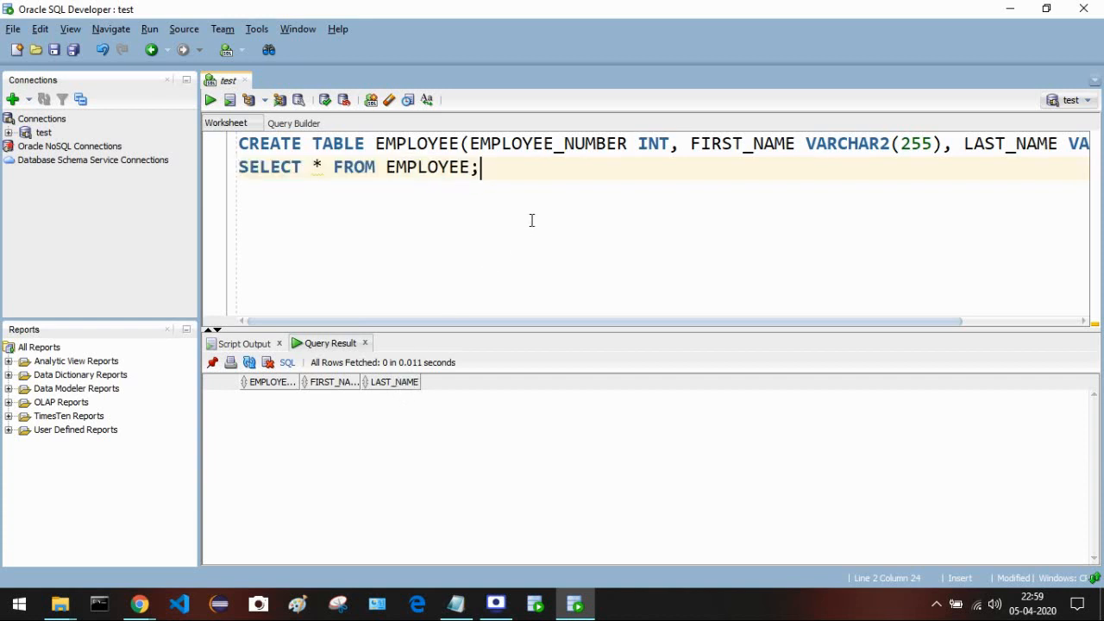